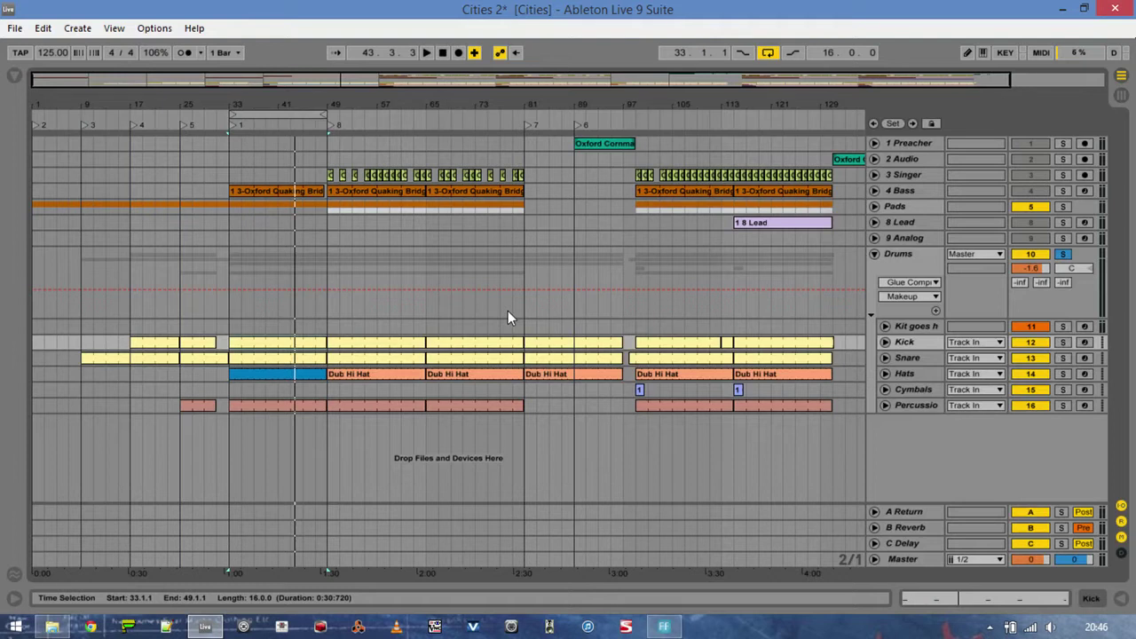
- Turn off solo on the Drums group and move the arrangement loop to span bars 49 to 65
click(1065, 256)
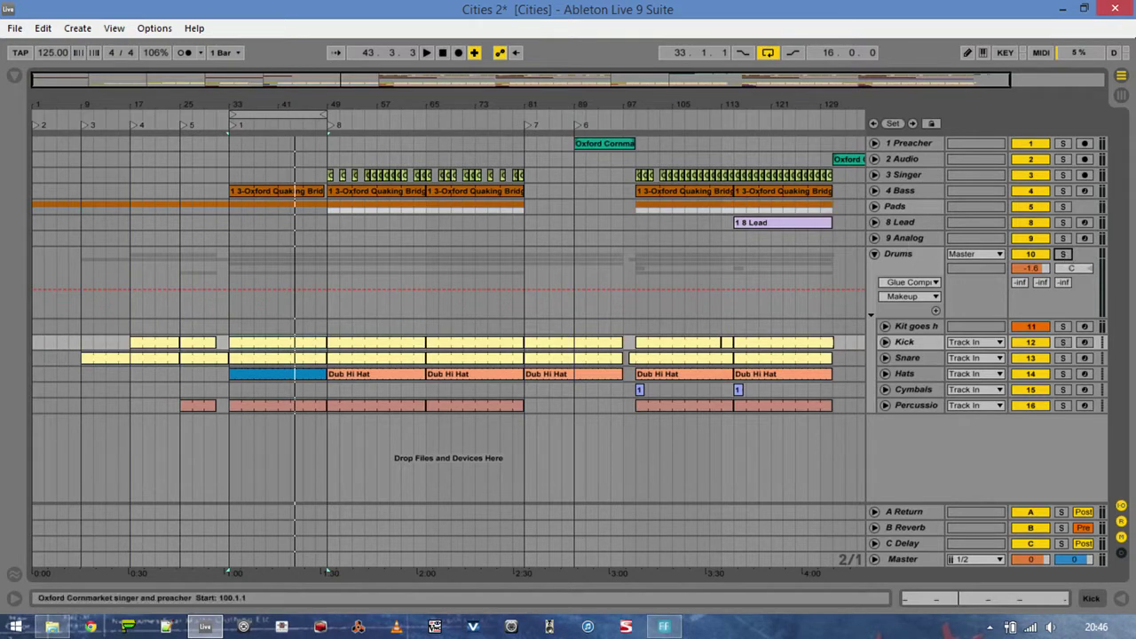
click(298, 116)
drag(298, 116, 398, 117)
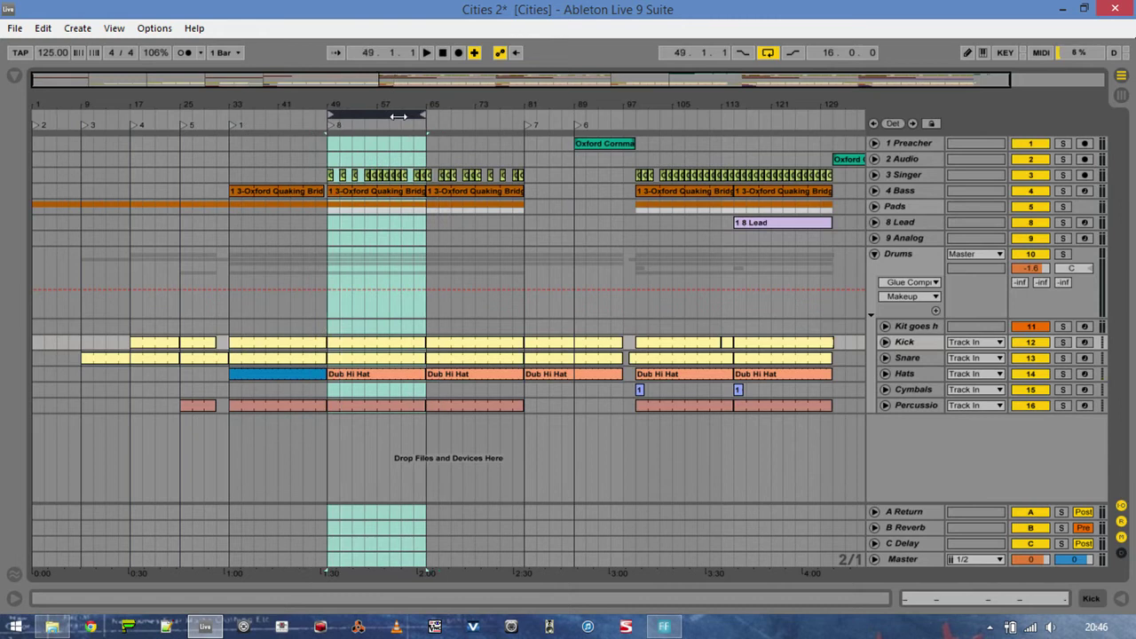
- Unfold the Pads group, solo the 6 Lo Pads track and show its device chain
click(876, 206)
click(1061, 265)
click(924, 265)
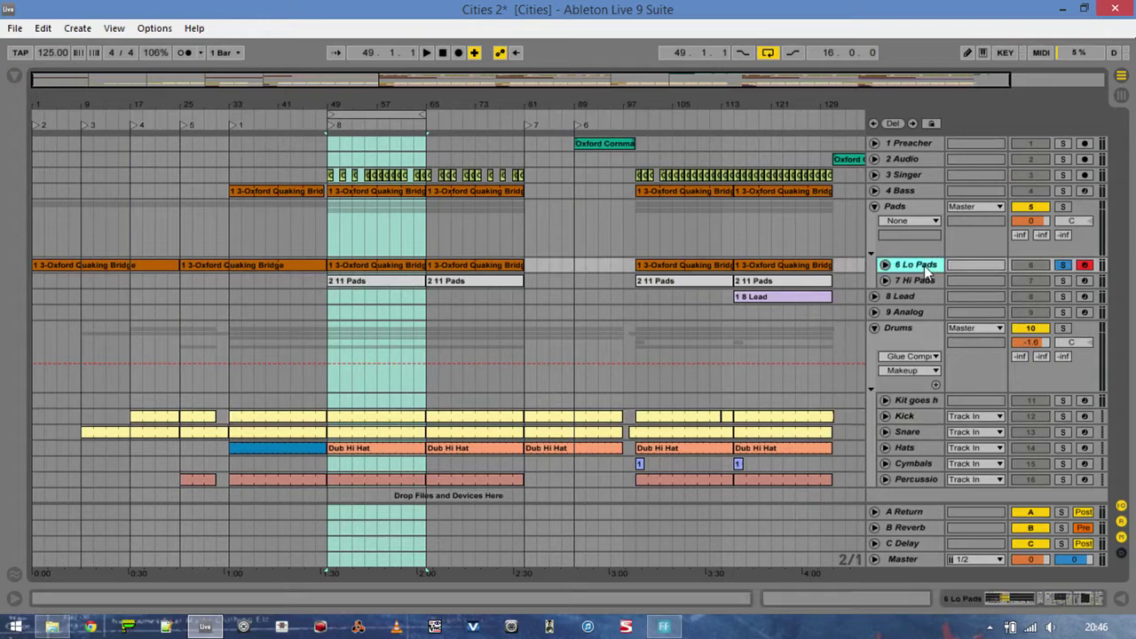
double_click(925, 265)
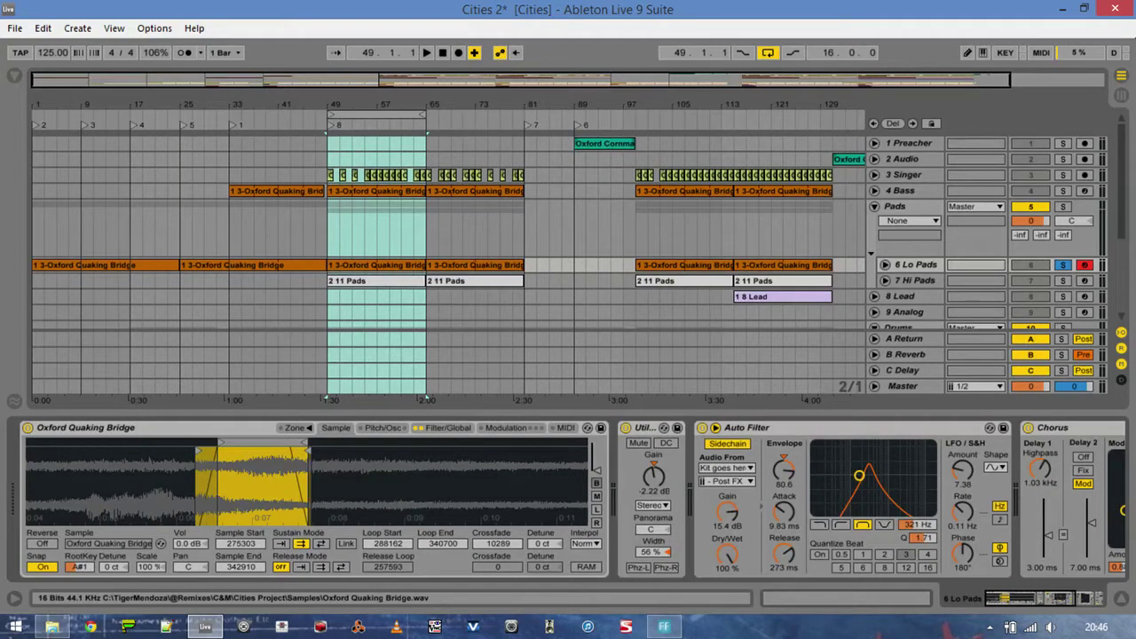
- Preview the original Oxford Quaking Bridge.wav from the current project's samples and close the browser again
click(13, 76)
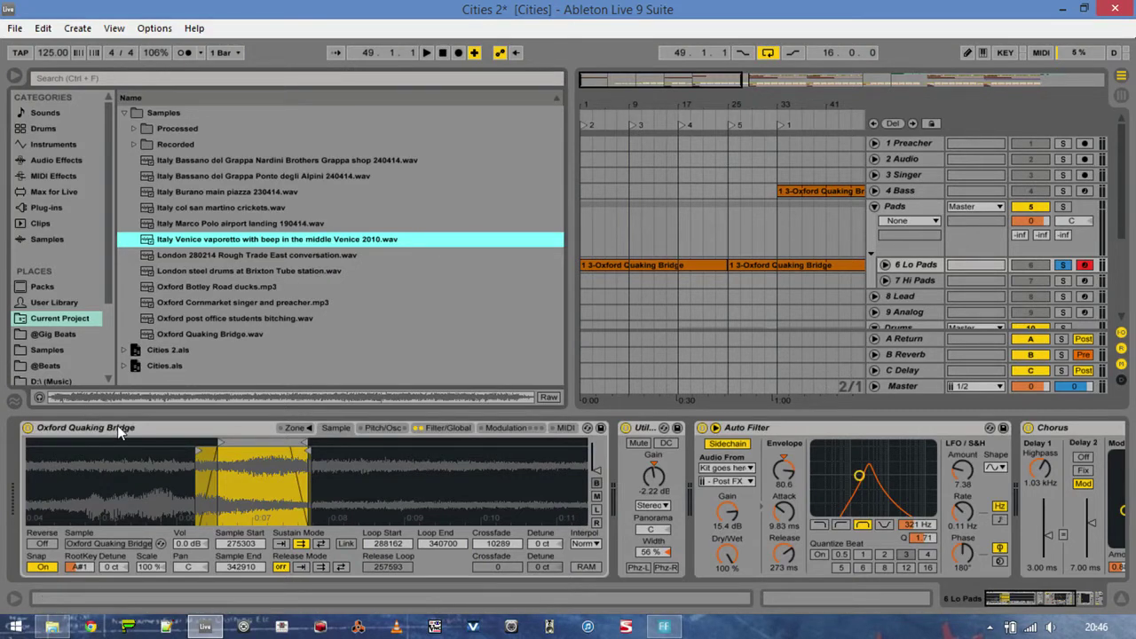
click(241, 337)
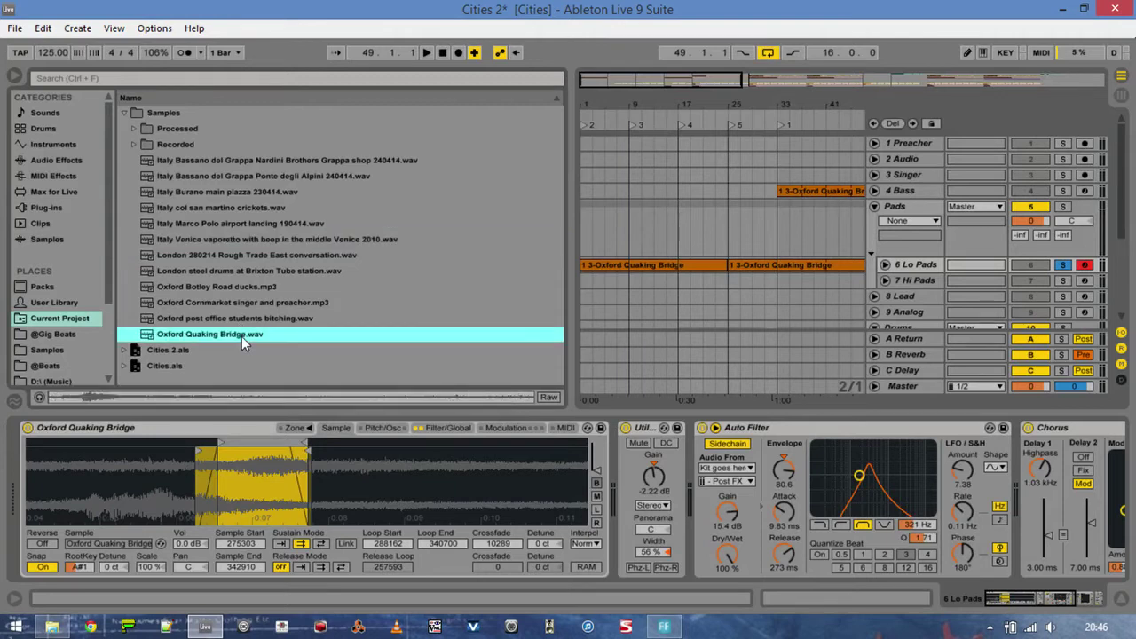
click(39, 398)
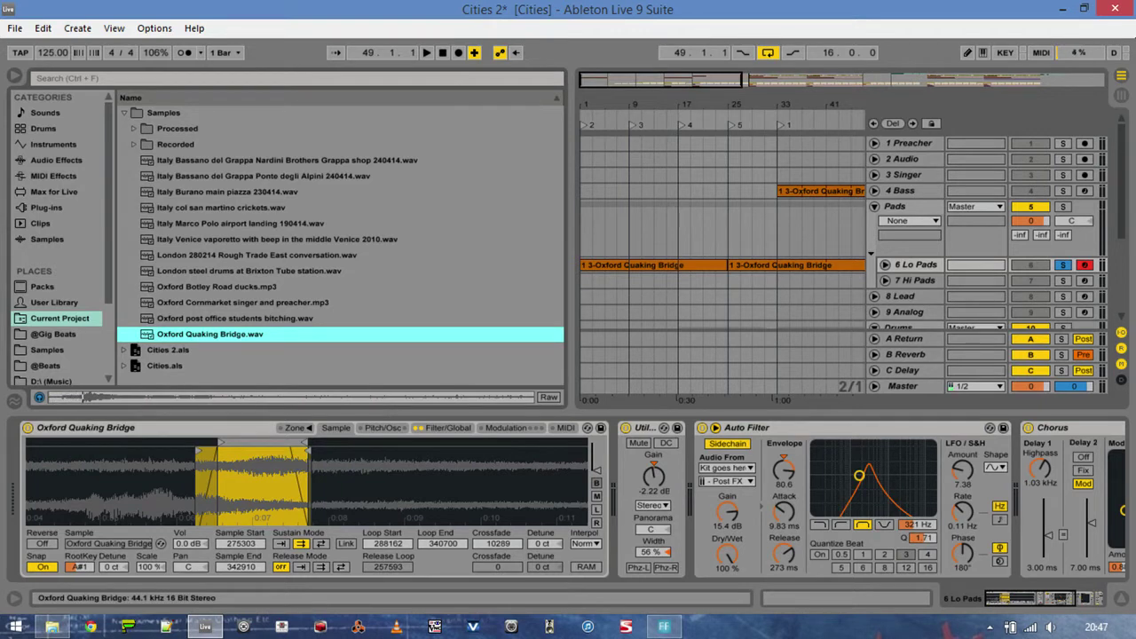
click(40, 398)
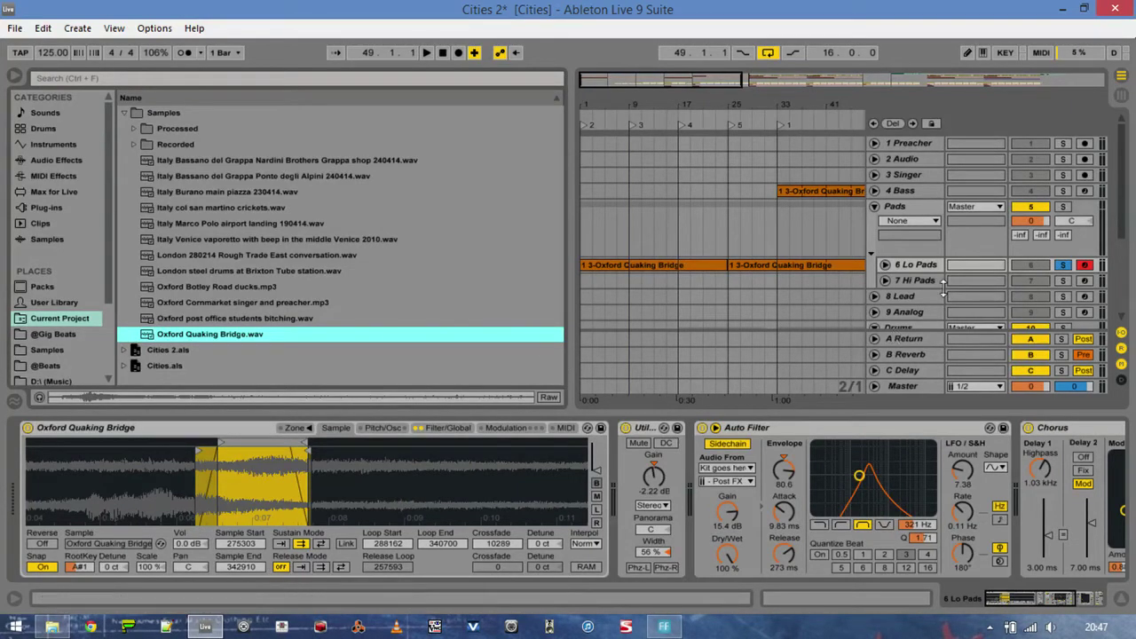
click(168, 429)
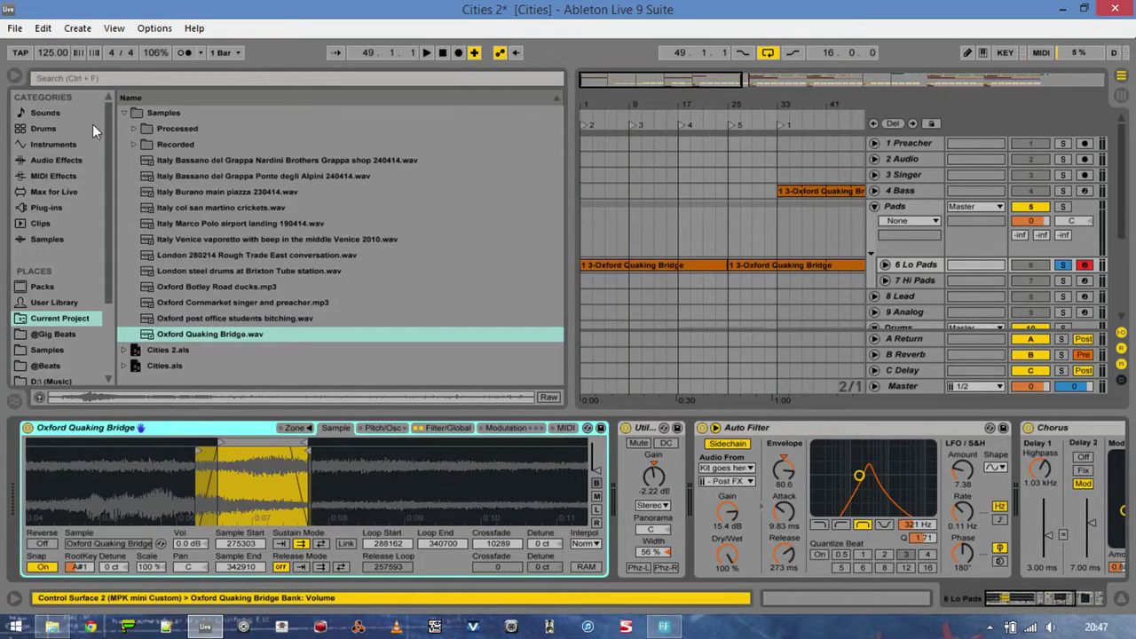
click(21, 73)
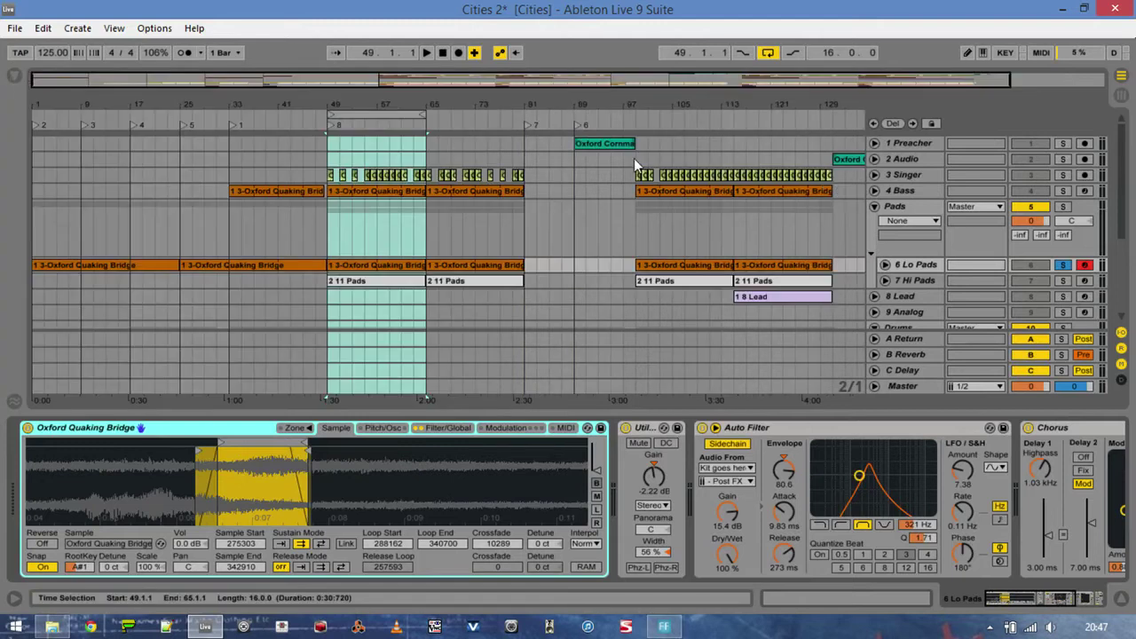
- Show the 9 Analog track's synth, turn off solo on 6 Lo Pads and deactivate the Analog track
scroll(920, 212, down, 6)
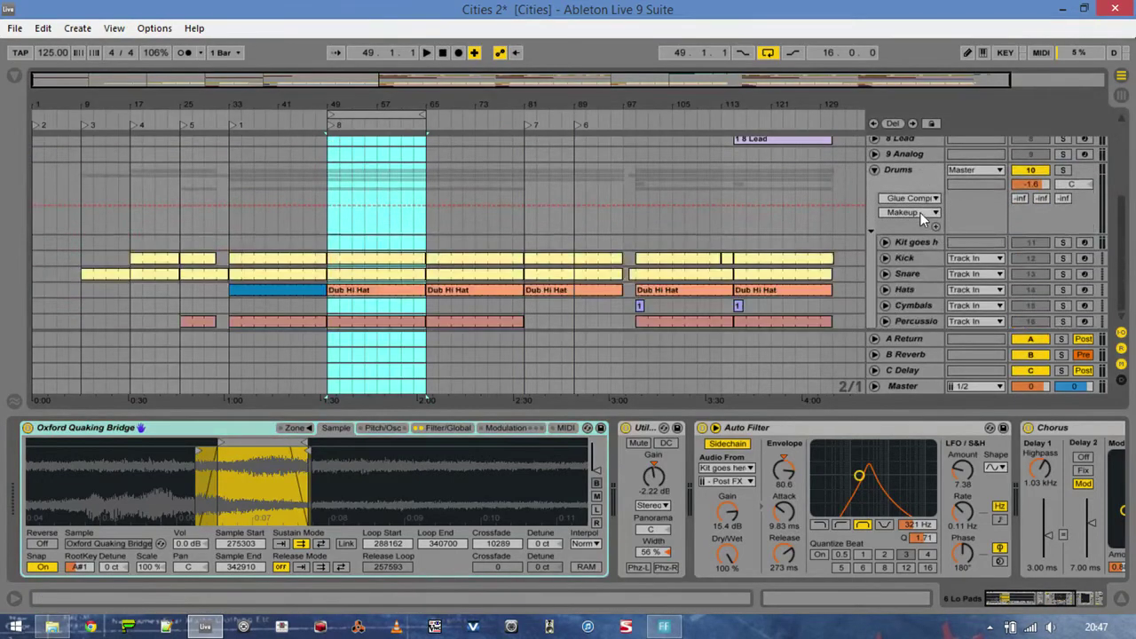
scroll(920, 212, up, 2)
scroll(947, 222, up, 2)
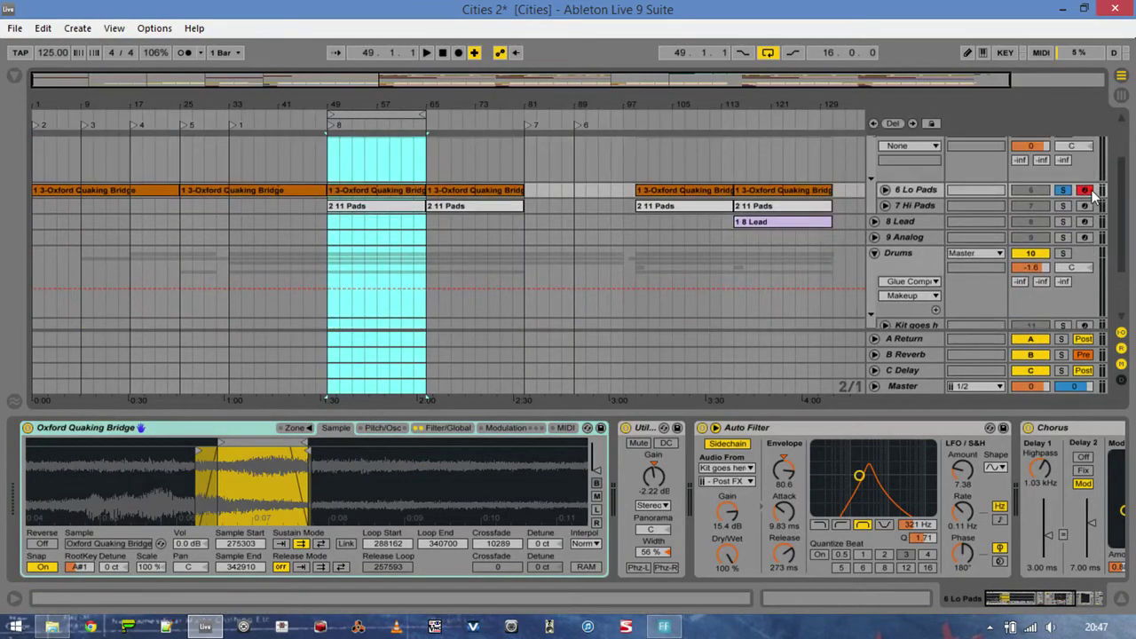
click(932, 238)
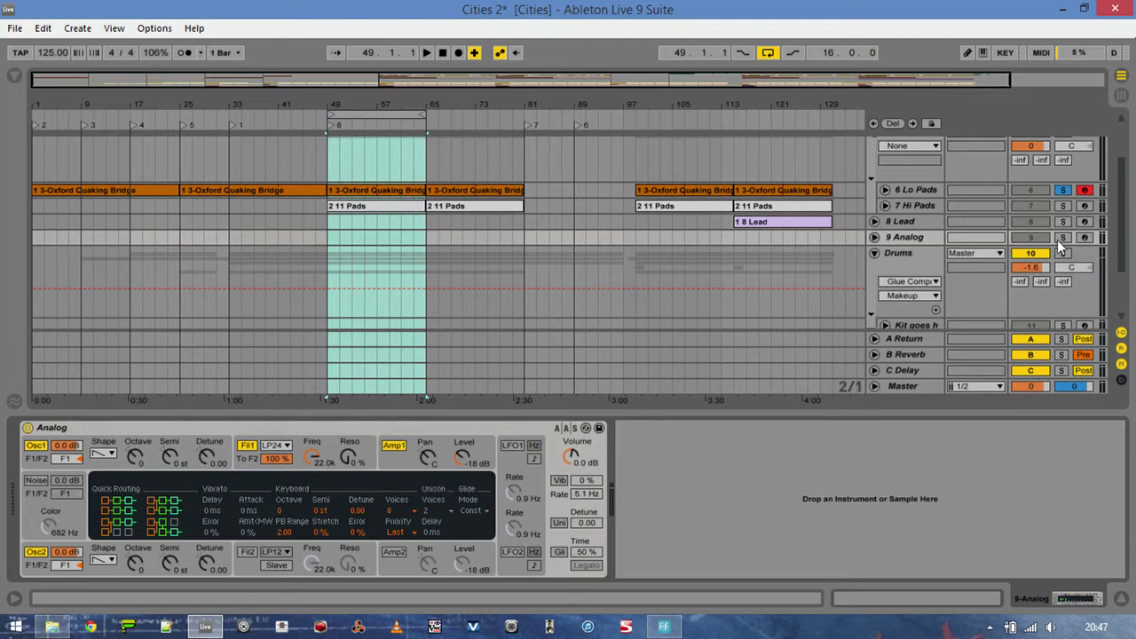
click(1064, 190)
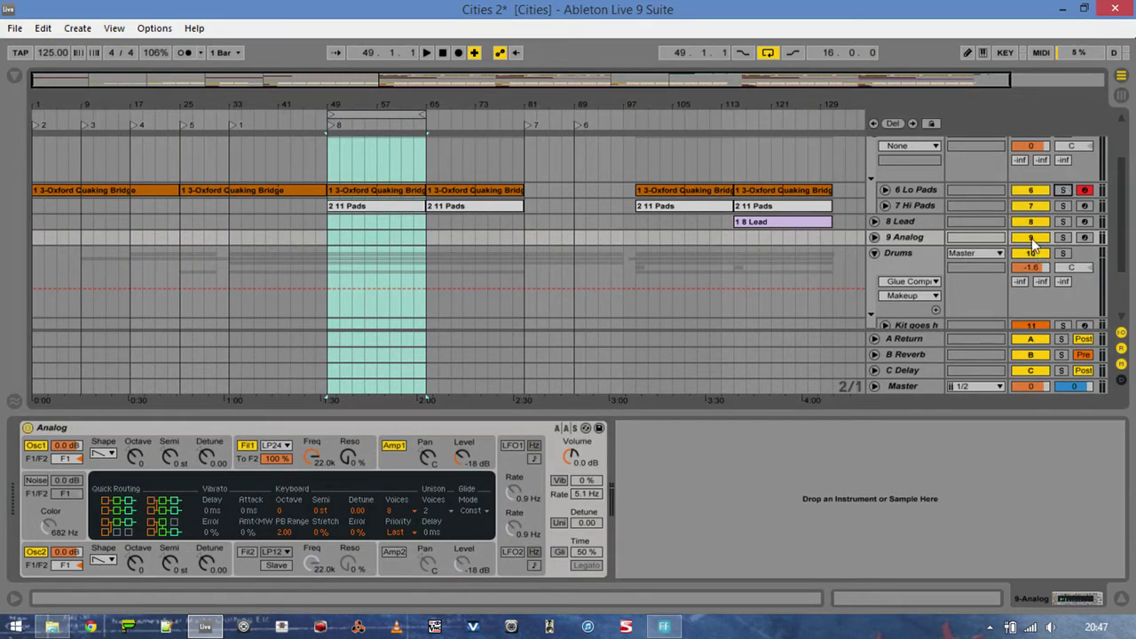
click(1032, 238)
drag(676, 105, 676, 87)
click(1032, 238)
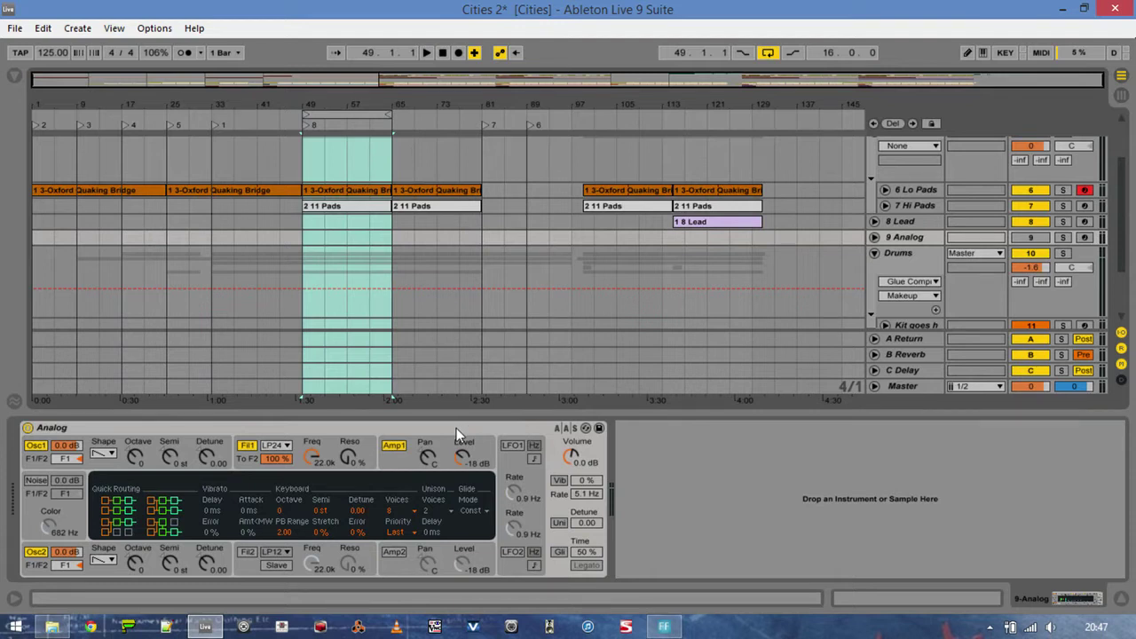
- Audition the 9 Analog and 6 Lo Pads tracks using solo, leaving neither of them soloed
click(1063, 238)
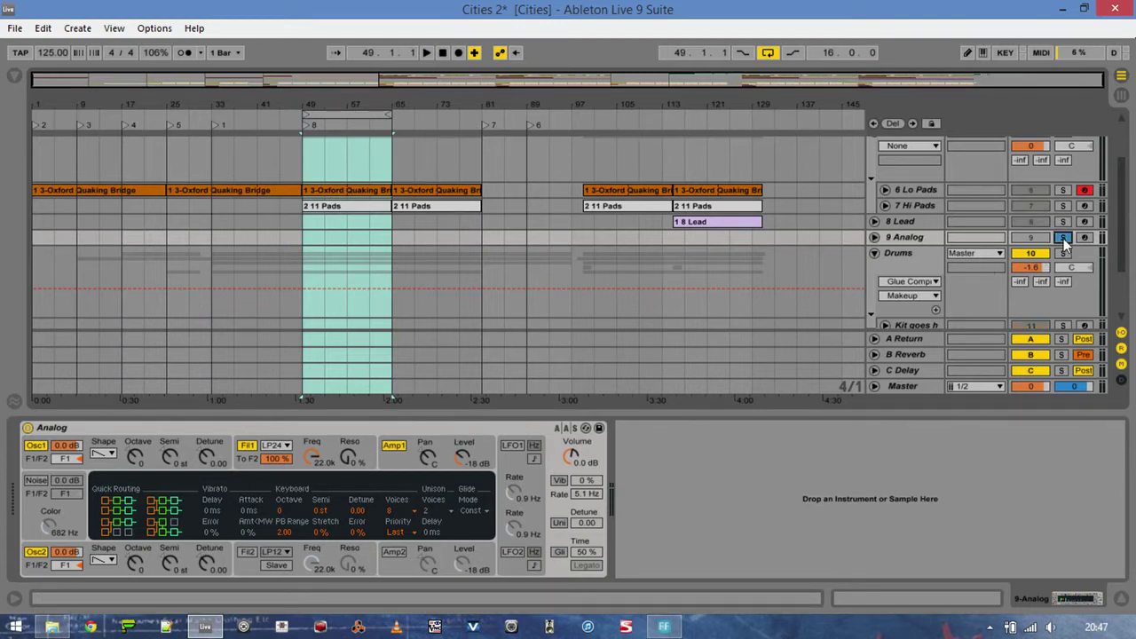
click(1064, 190)
click(1065, 238)
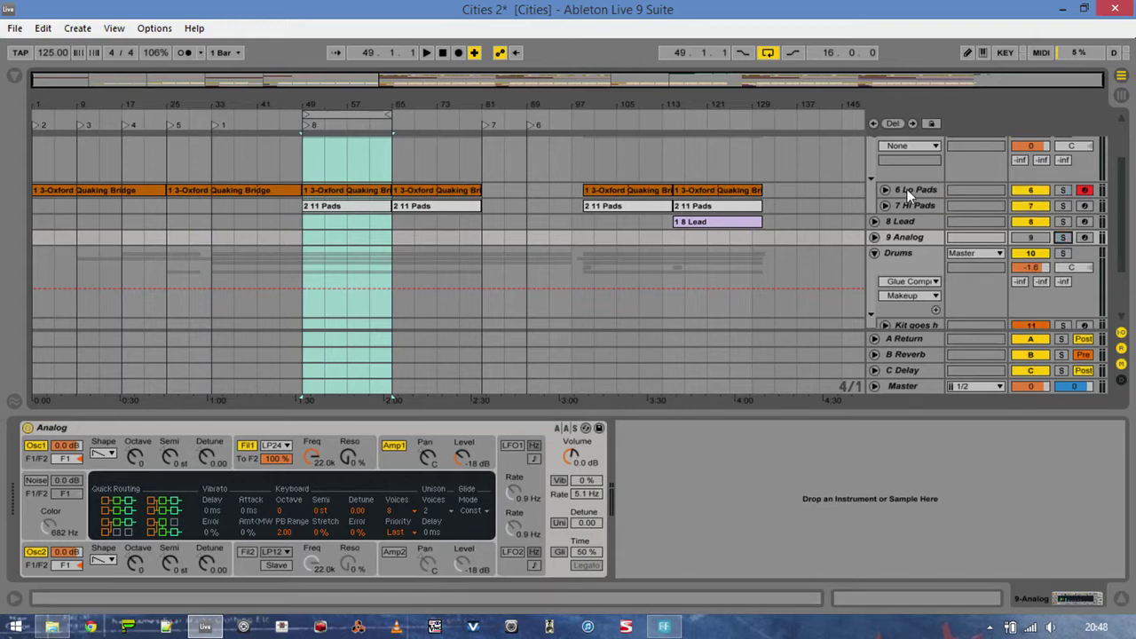
- Solo the 9 Analog track, unfold it and set its input monitoring to In
click(910, 192)
click(1059, 237)
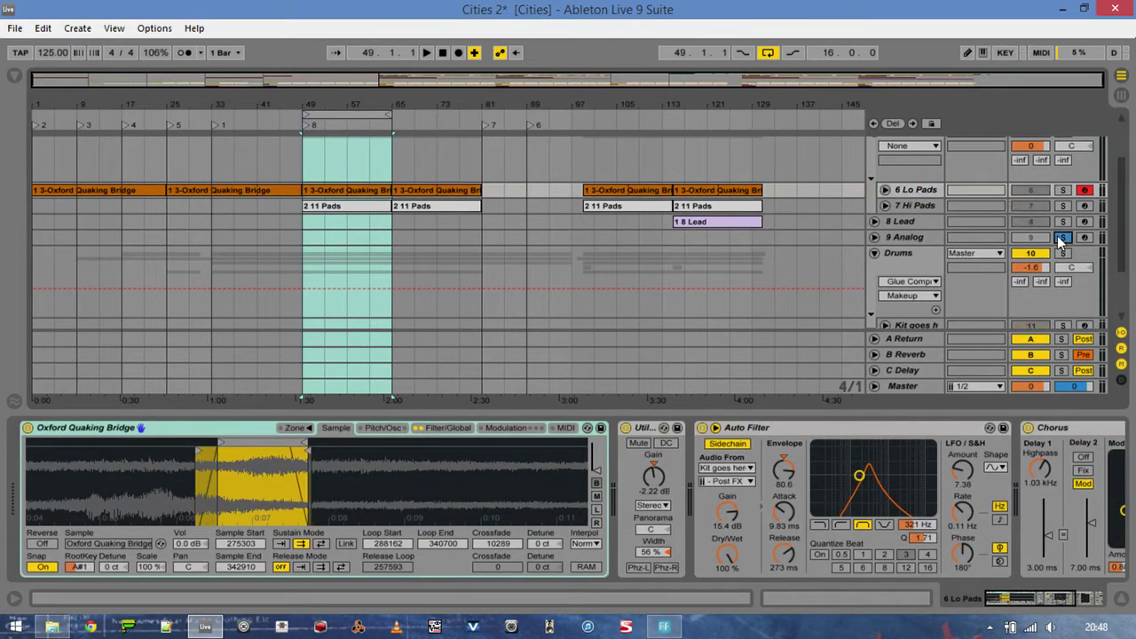
click(910, 238)
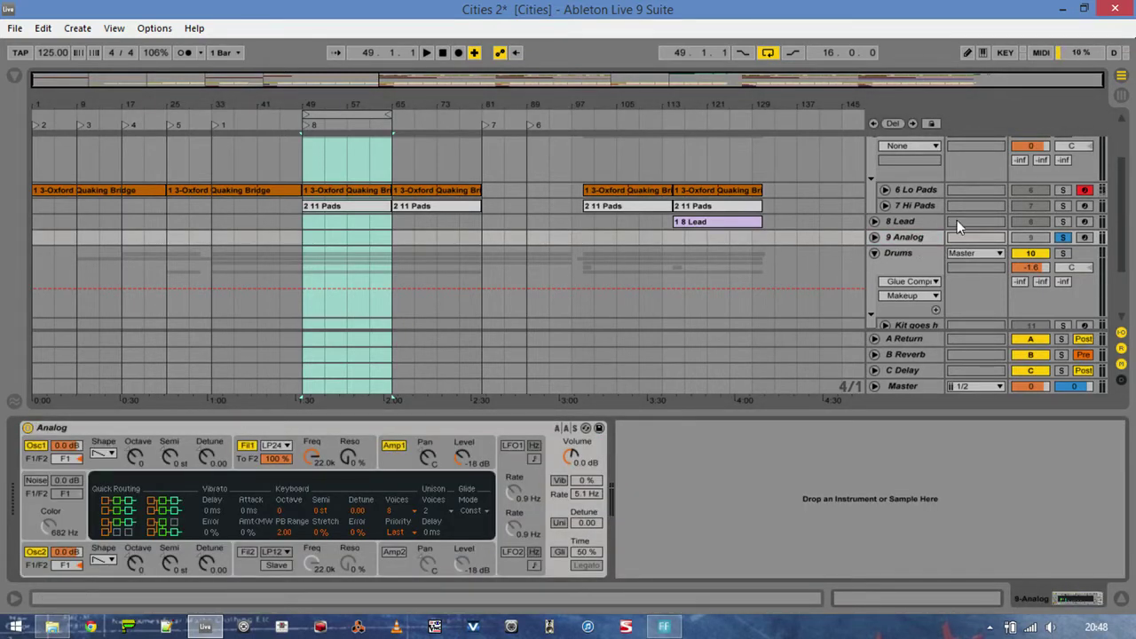
click(874, 238)
click(961, 266)
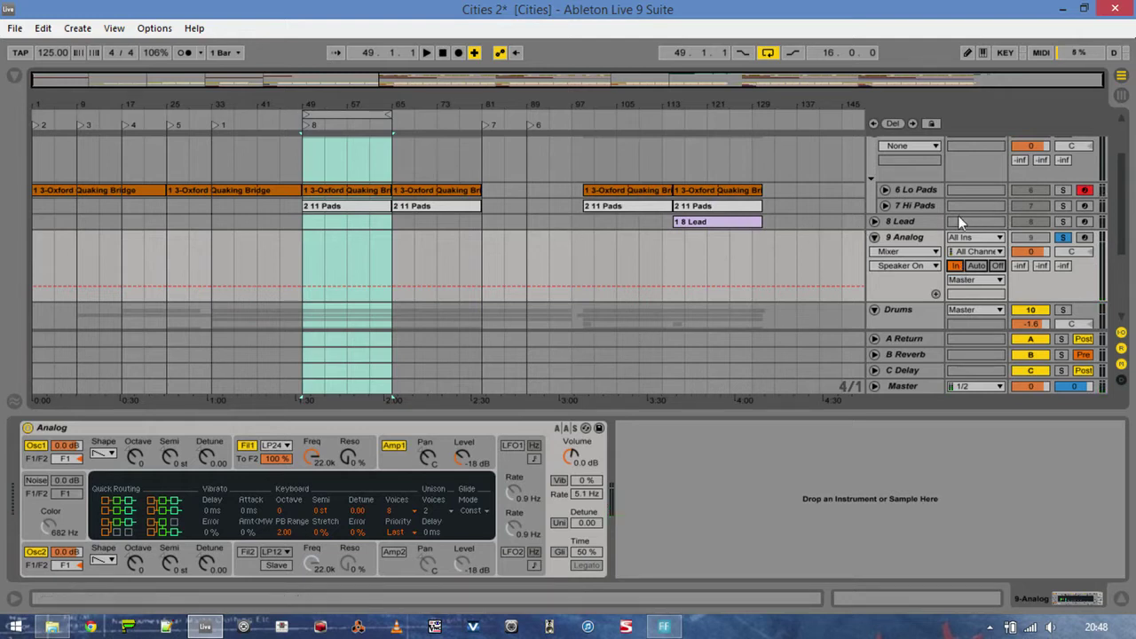
- Compare 6 Lo Pads with the 9 Analog synth using solo, then clear the solos and fold the Analog track
click(1065, 238)
click(1064, 190)
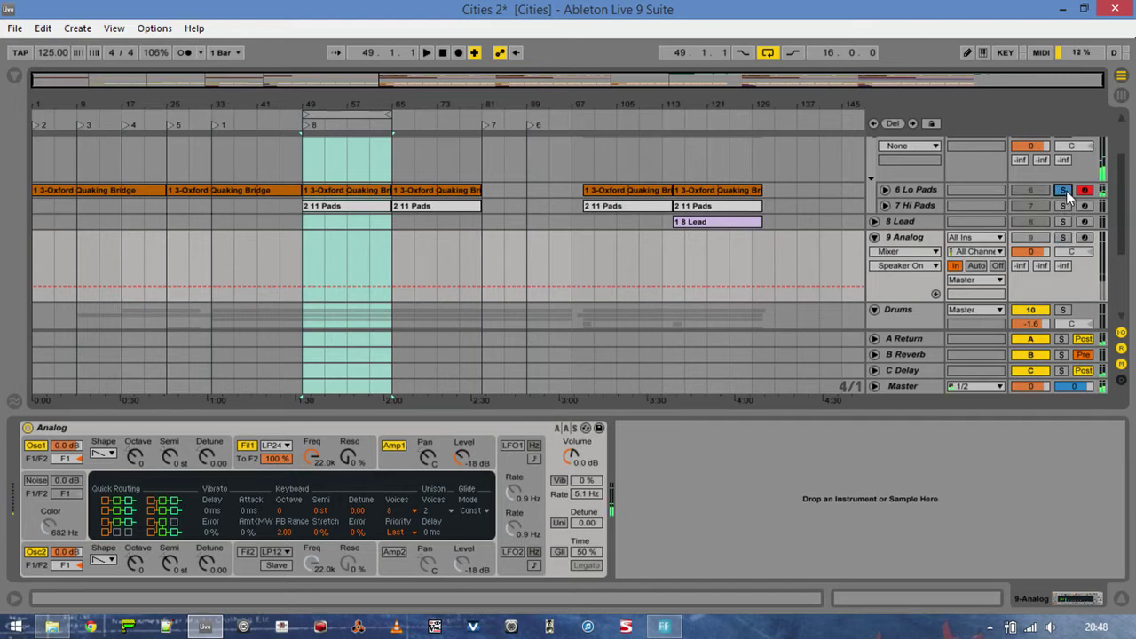
click(1065, 238)
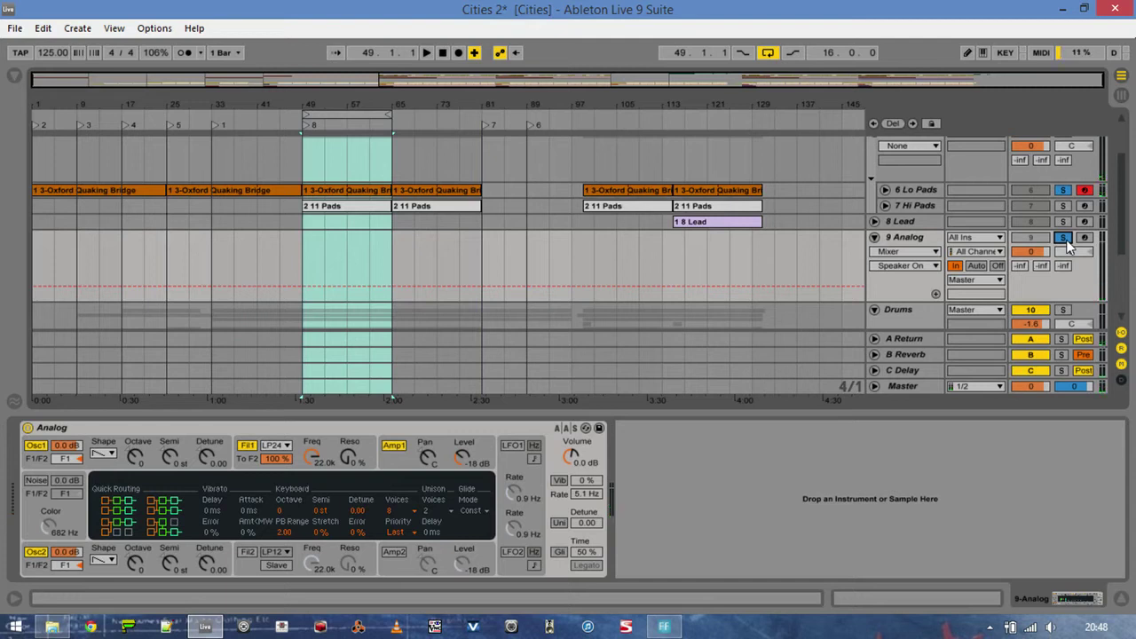
click(1065, 239)
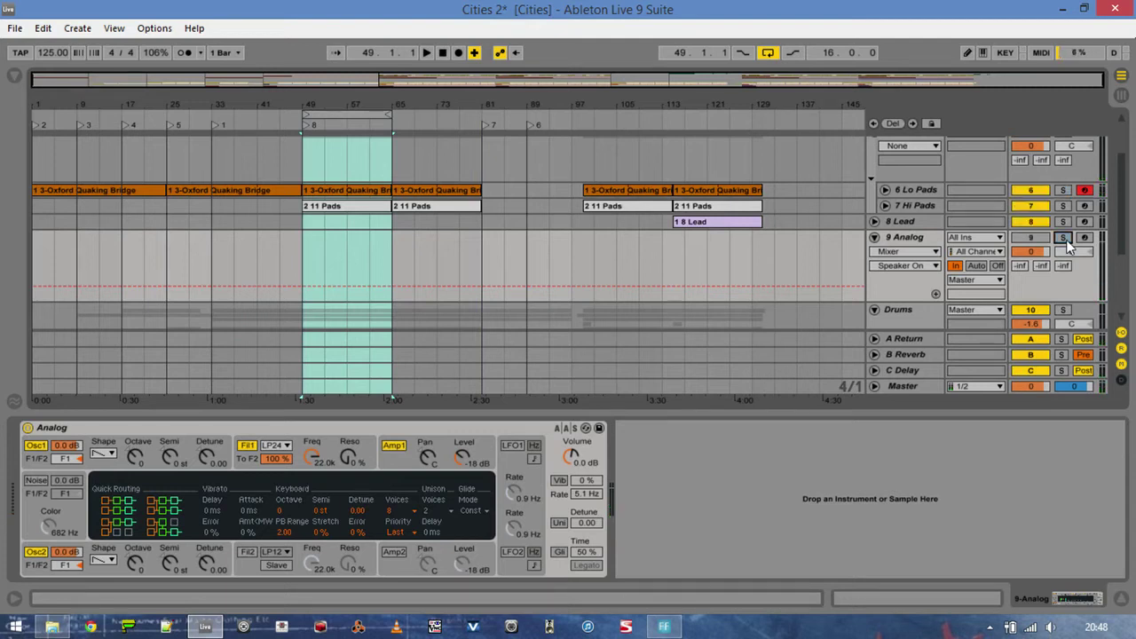
click(873, 239)
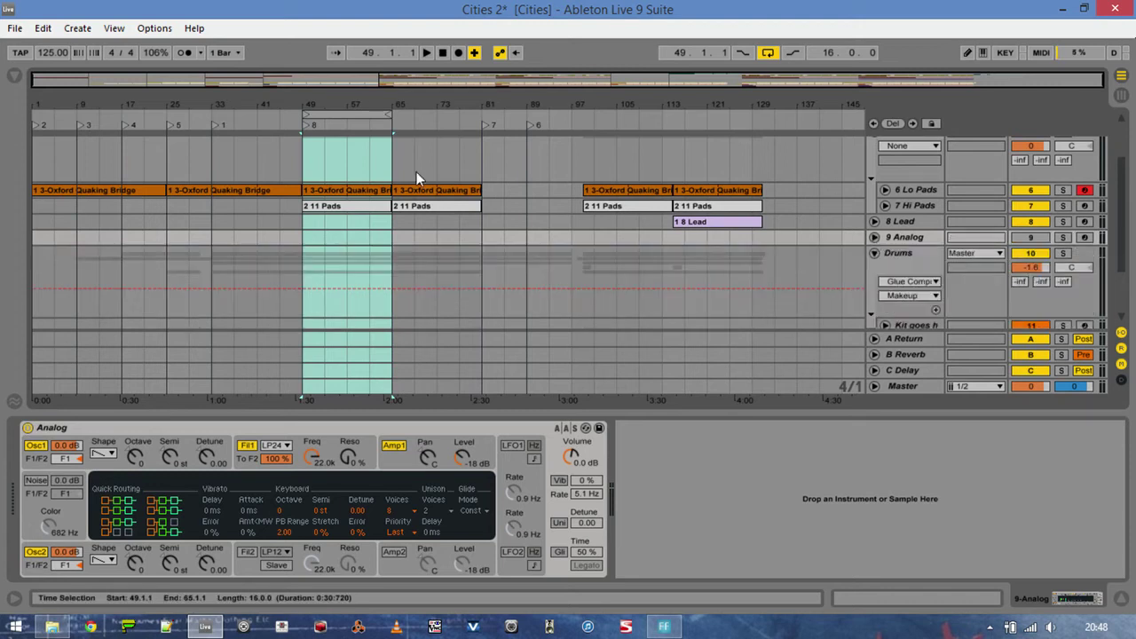
- Unfold the 6 Lo Pads track to show its notes around bars 49 to 65 and display its devices
click(885, 189)
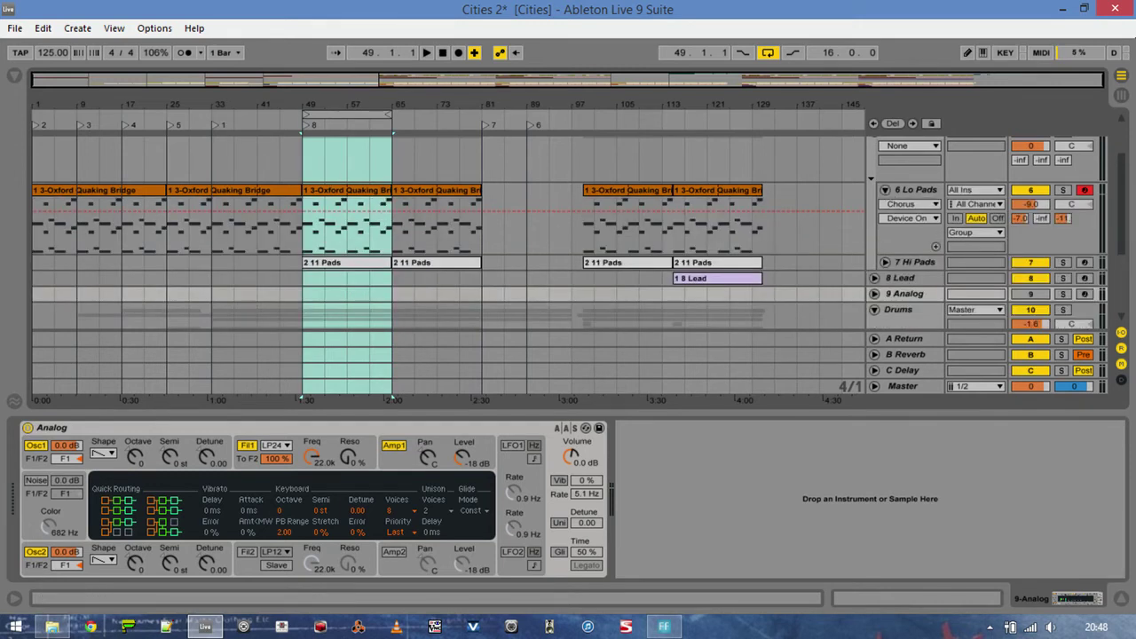
drag(333, 105, 370, 155)
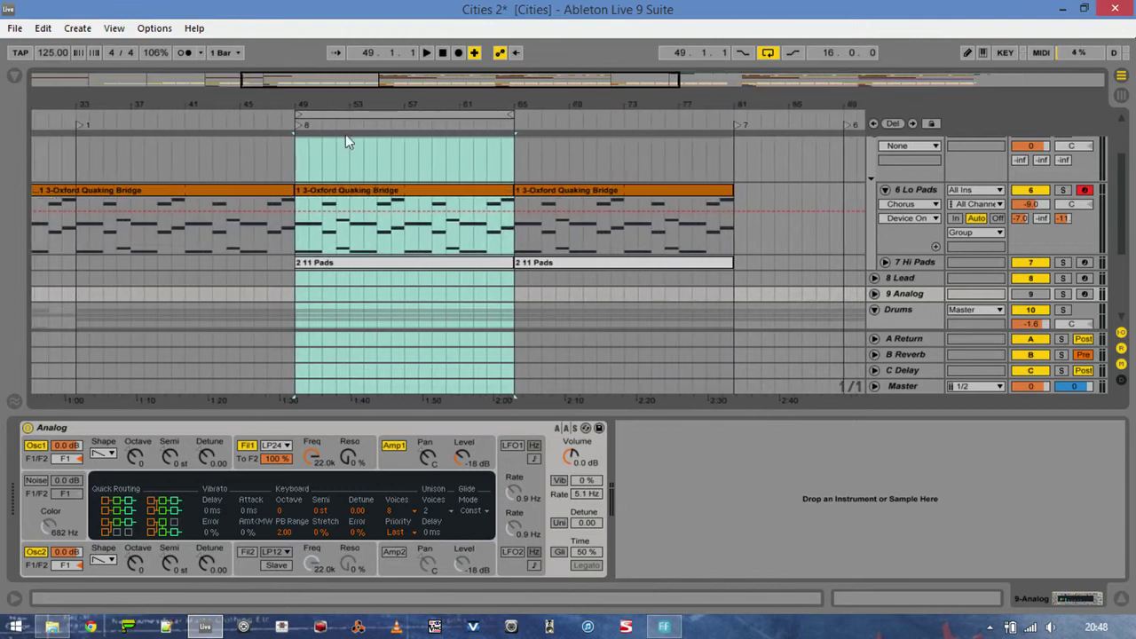
click(917, 193)
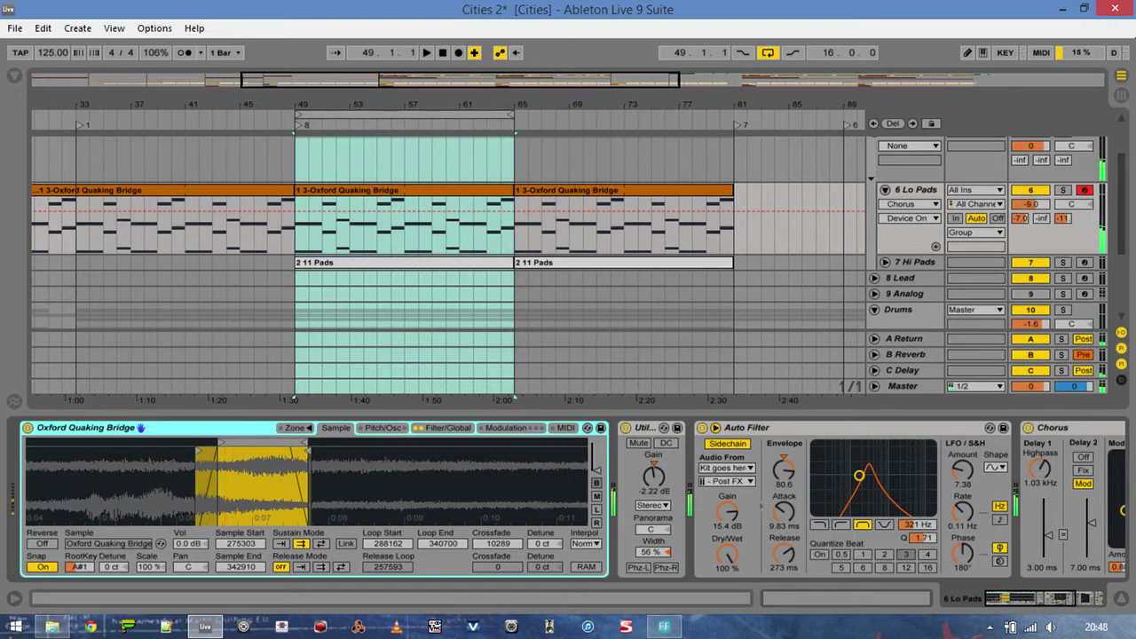
- Examine the sustain loop region of the Oxford Quaking Bridge sample in the Sampler waveform
drag(238, 479, 238, 400)
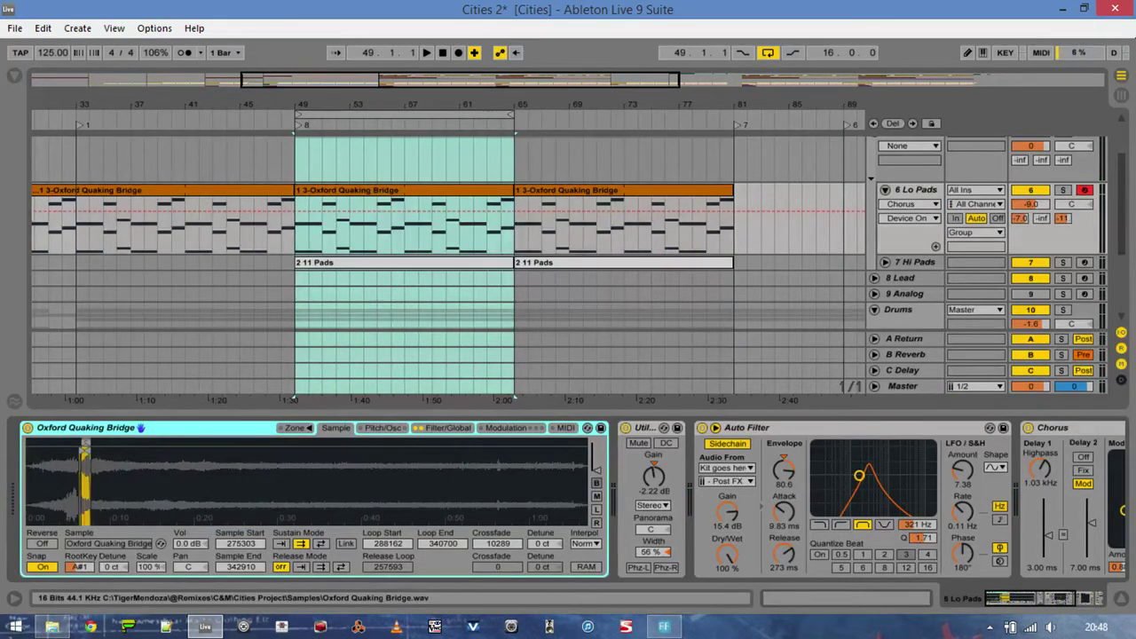
drag(86, 471, 366, 546)
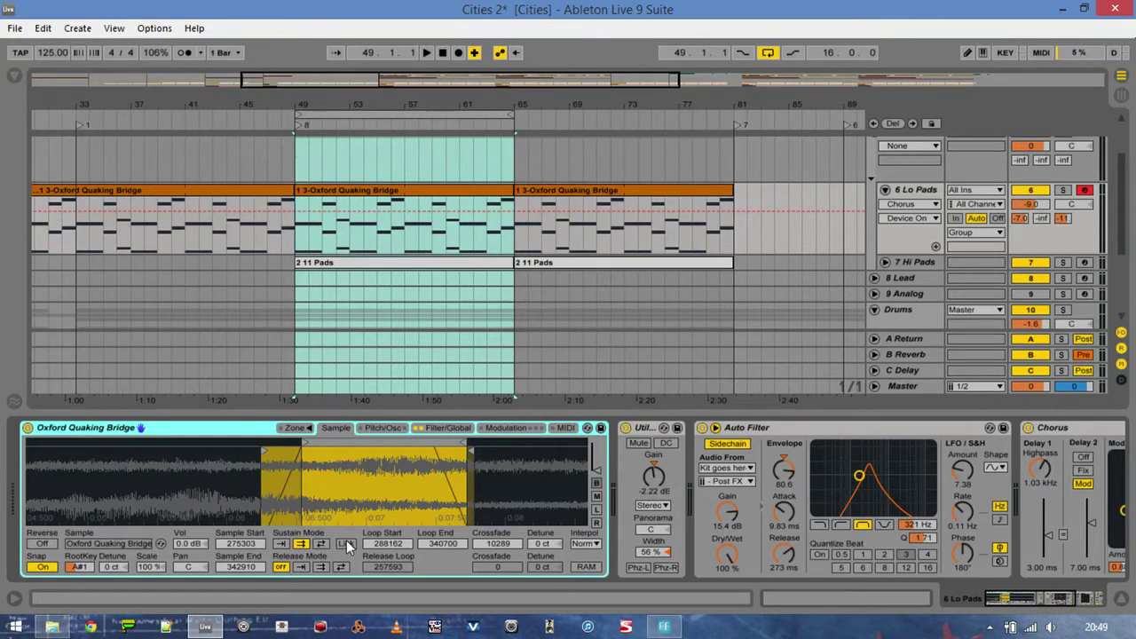
right_click(383, 486)
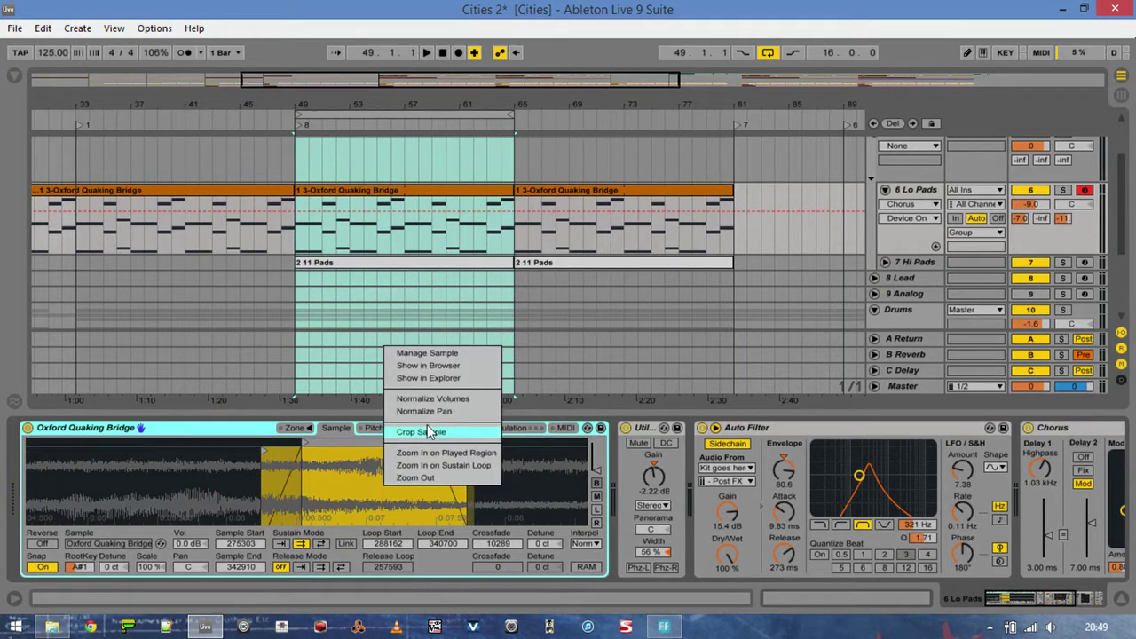
click(251, 435)
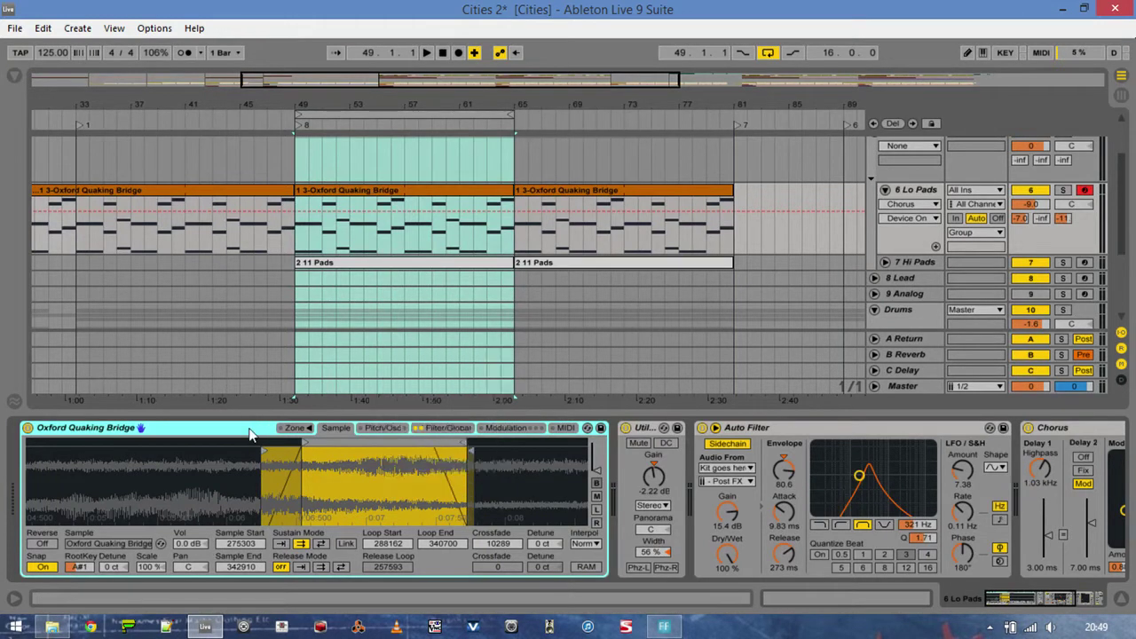
- Show the Sampler's Filter/Global settings and examine the filter, envelopes and following effects on 6 Lo Pads
click(1012, 602)
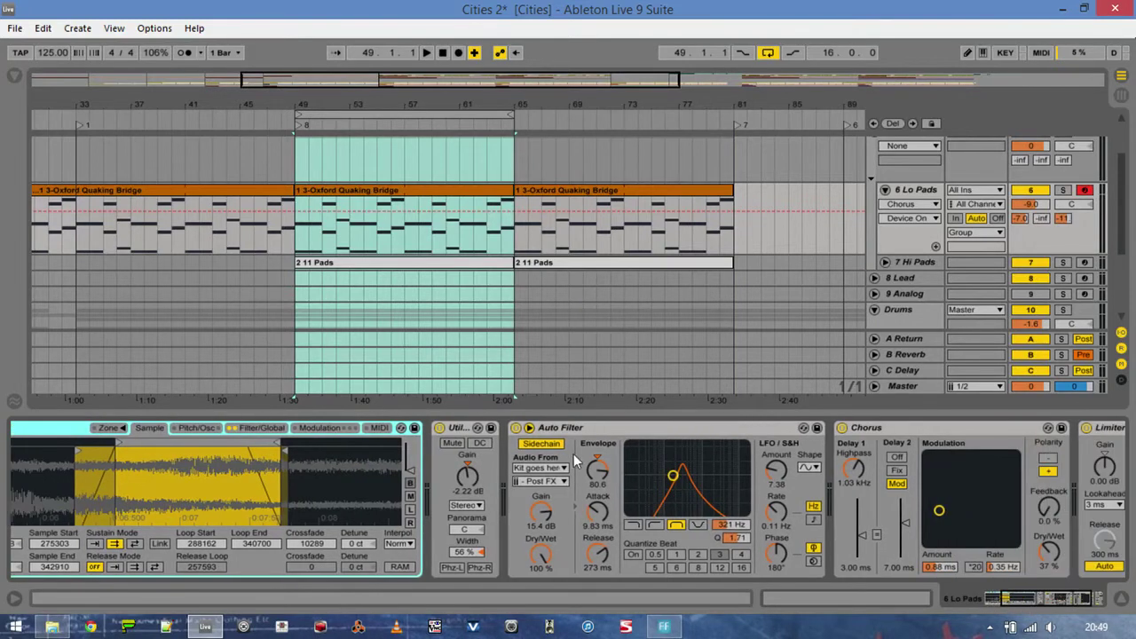
click(262, 428)
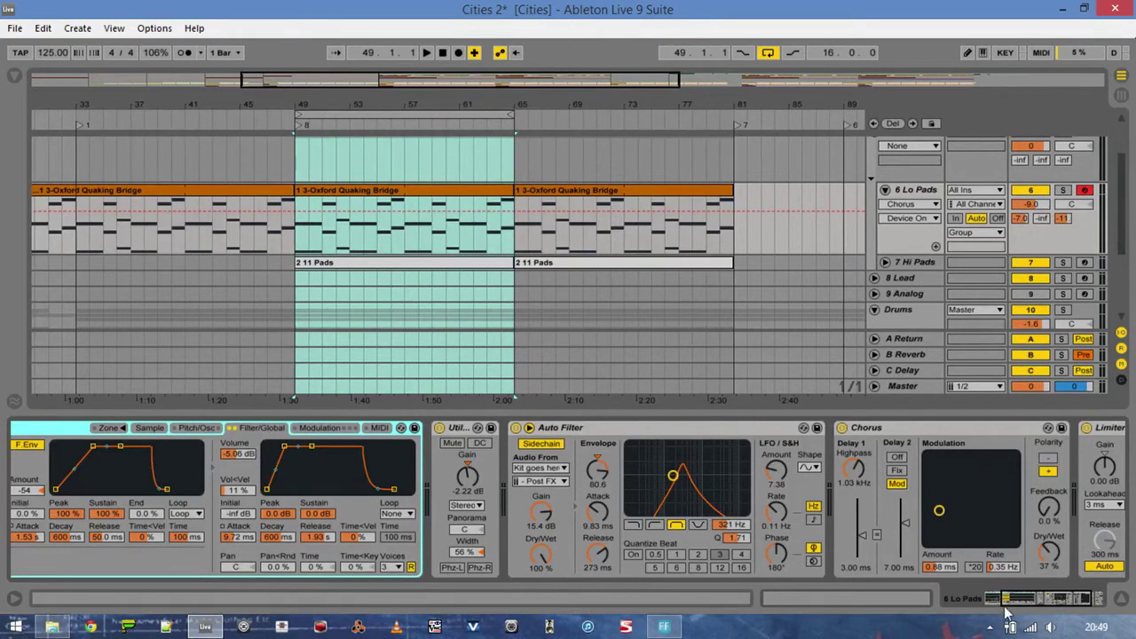
drag(1033, 607, 1004, 604)
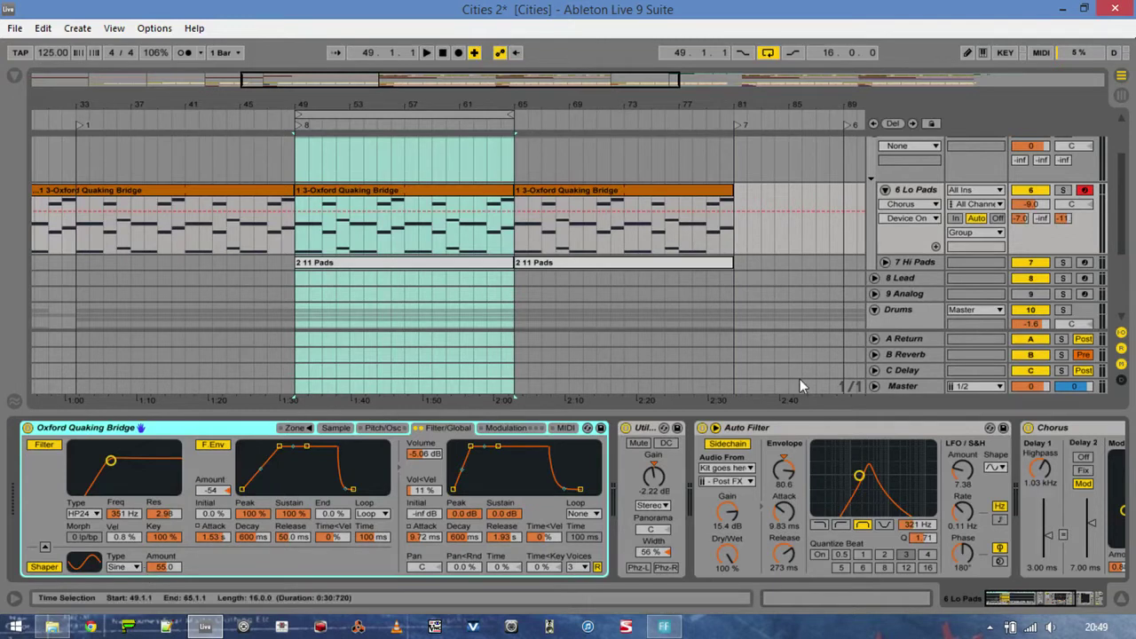
click(1057, 602)
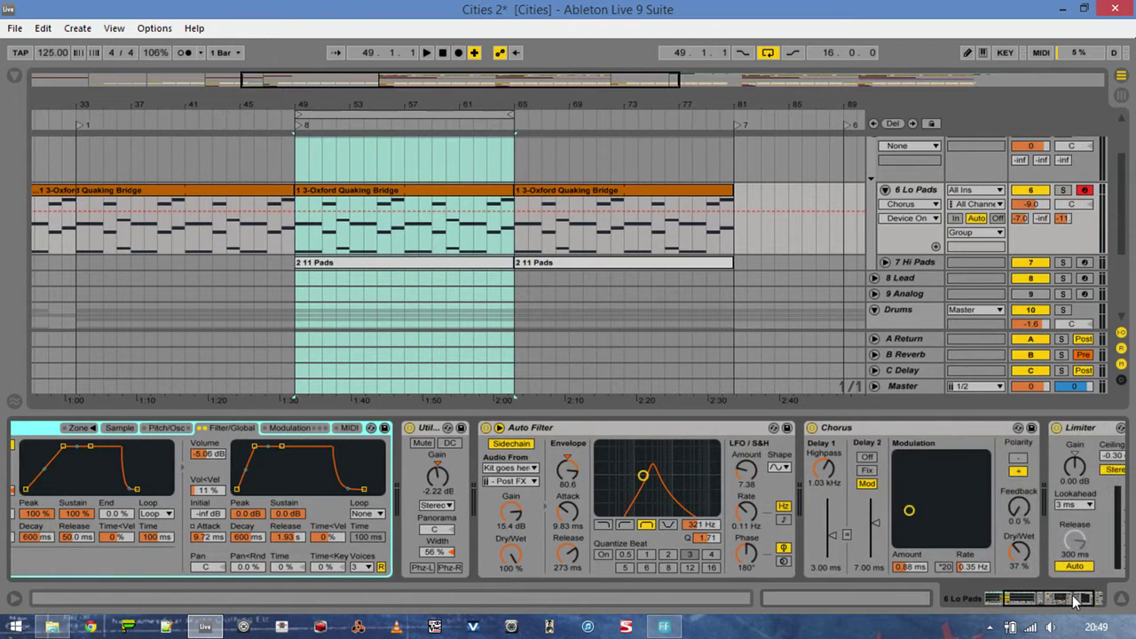
- Examine the Auto Filter on 6 Lo Pads and place the insert marker at bar 49
click(612, 435)
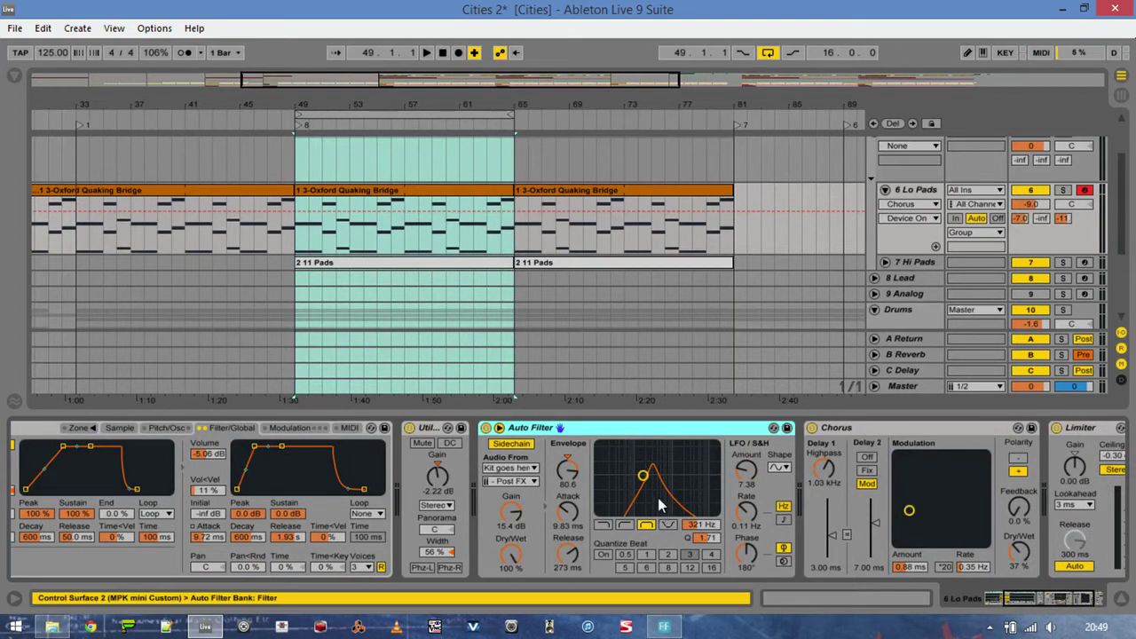
click(297, 237)
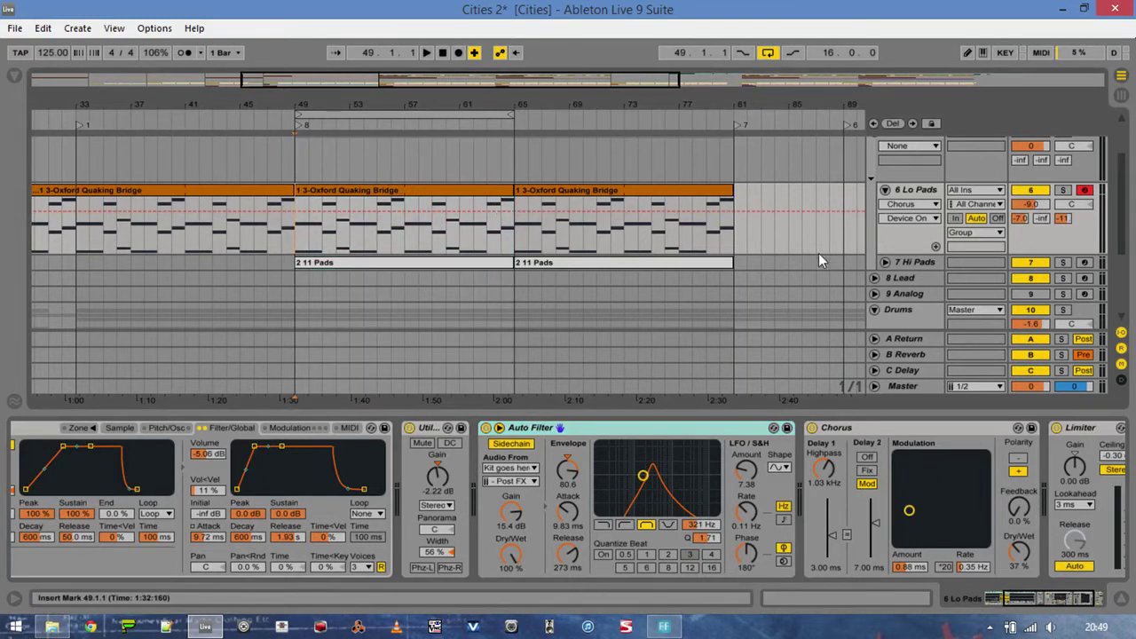
click(810, 410)
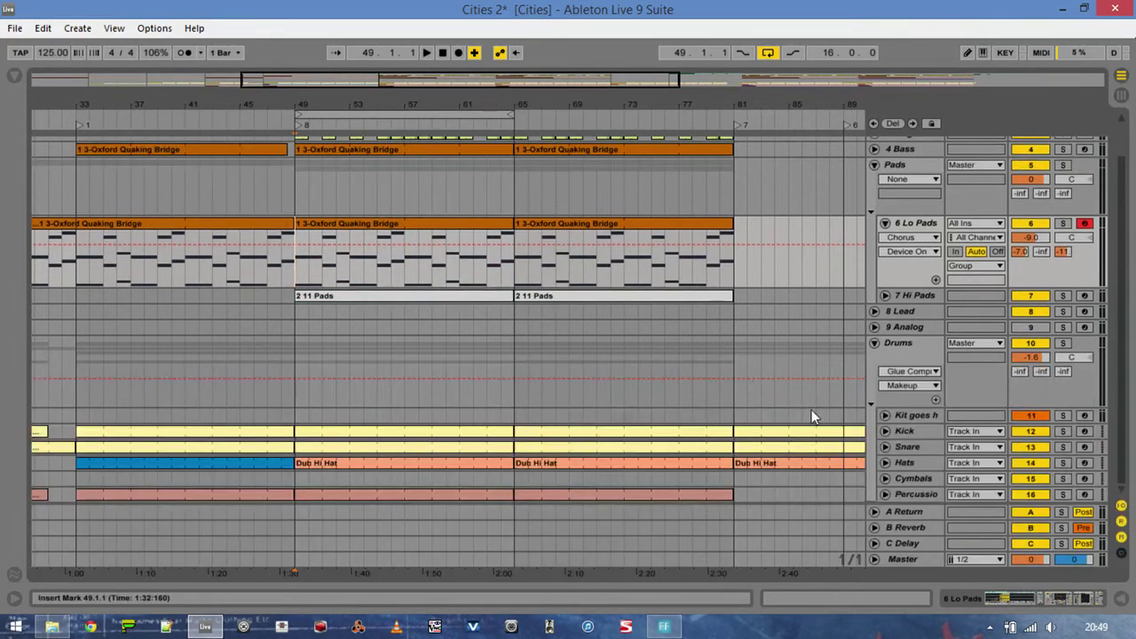
double_click(918, 225)
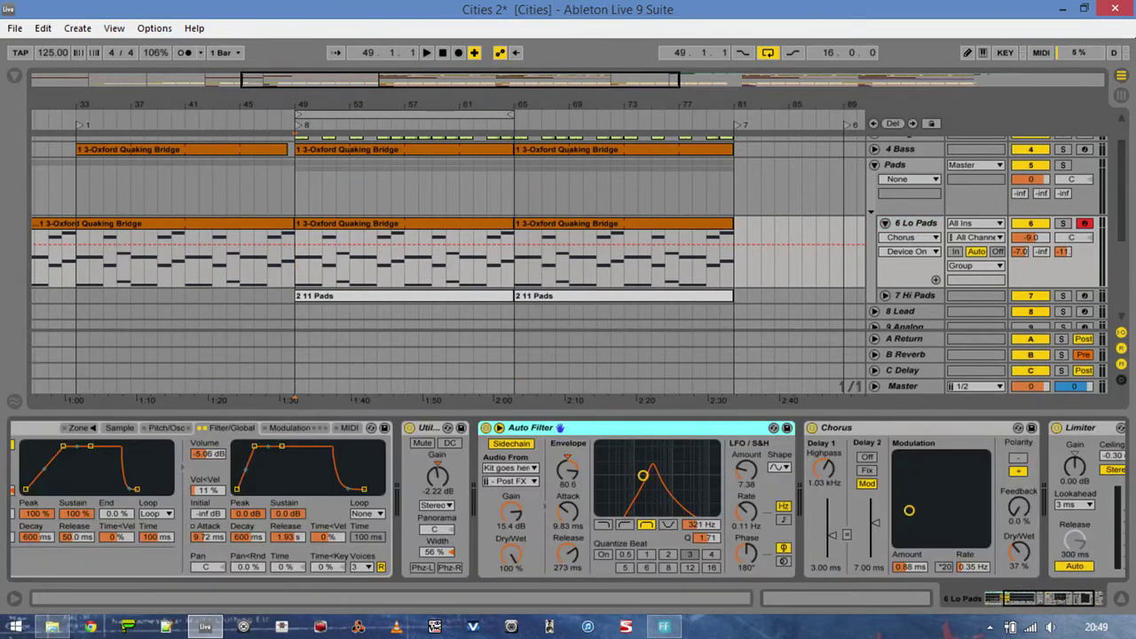
- Solo 6 Lo Pads and play its Oxford Quaking Bridge clip from bar 49
click(1064, 223)
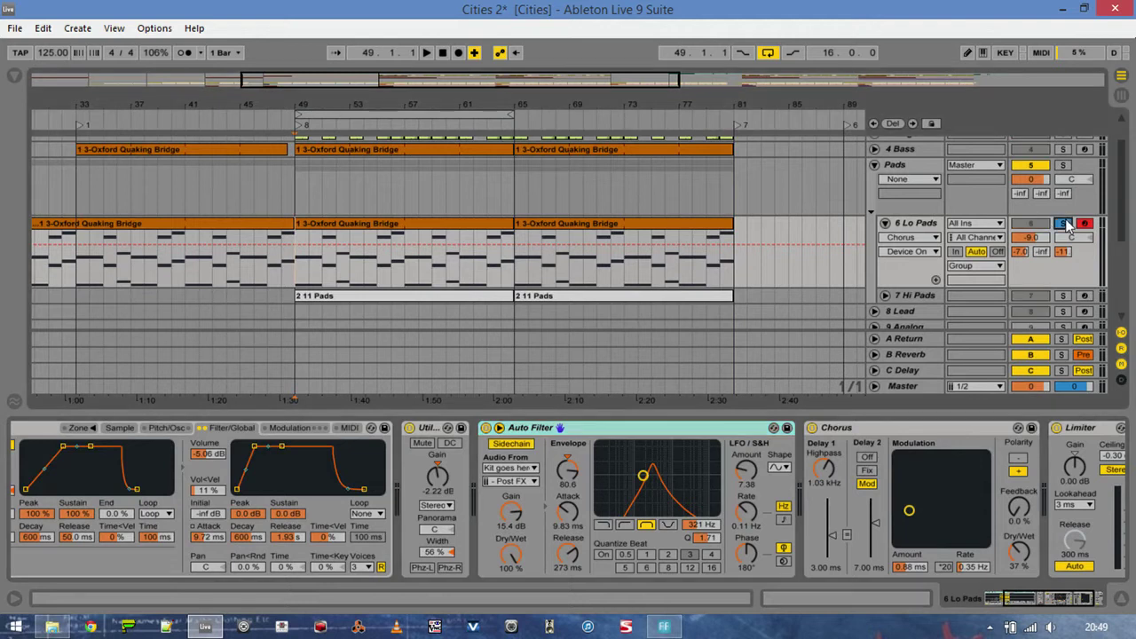
click(464, 224)
key(space)
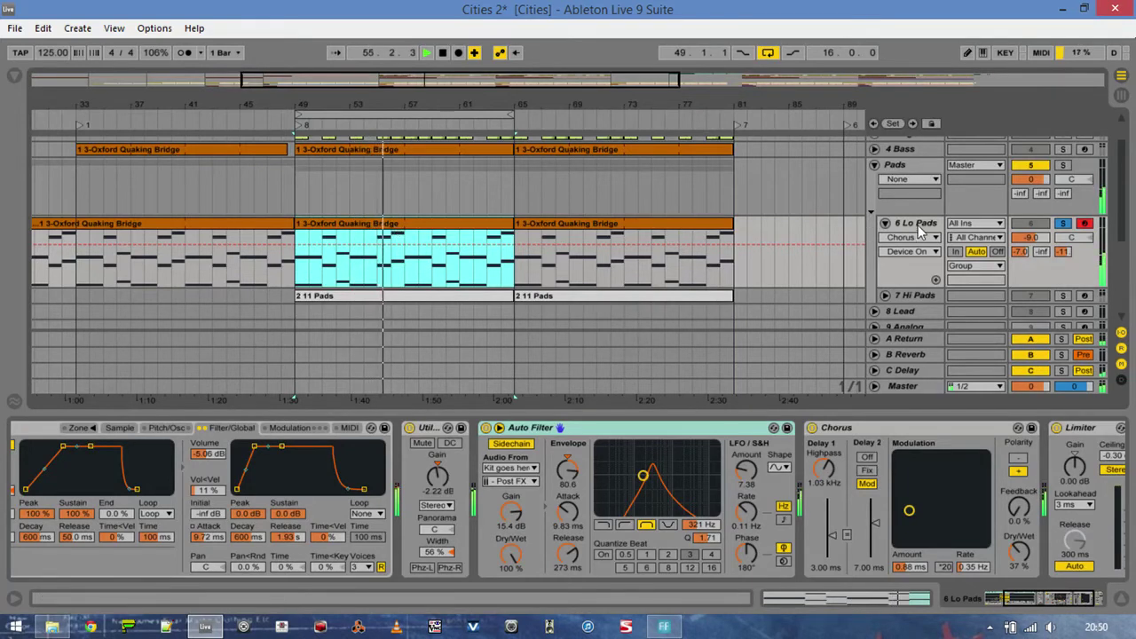
key(space)
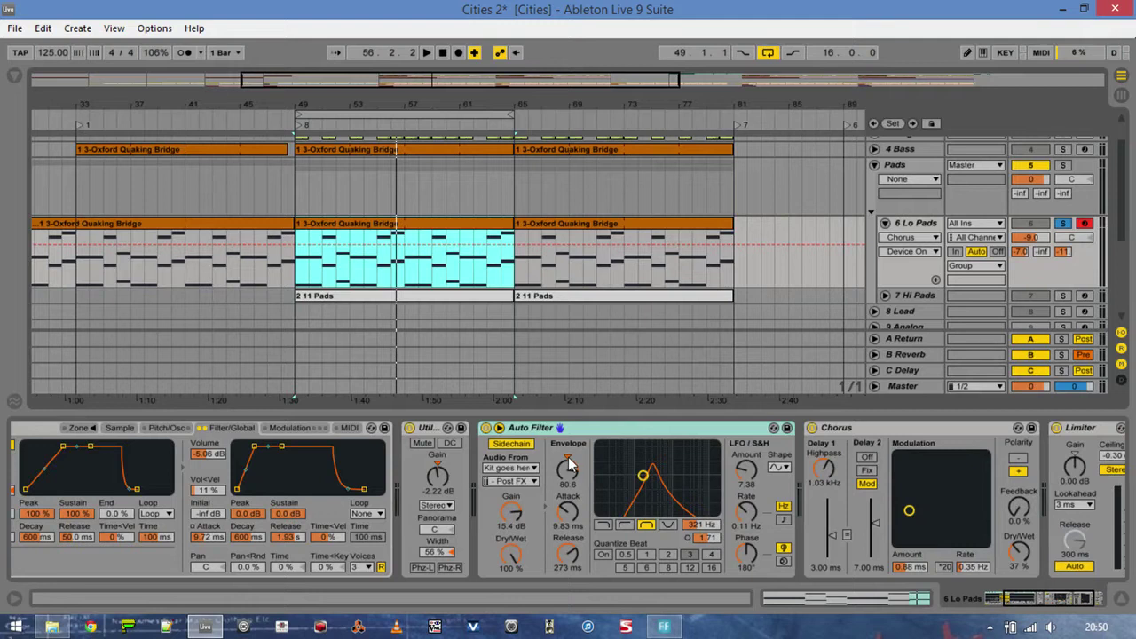
- Switch the solo to the Snare track, then solo 6 Lo Pads again and replay it from bar 49
click(1065, 224)
drag(1123, 210, 1130, 275)
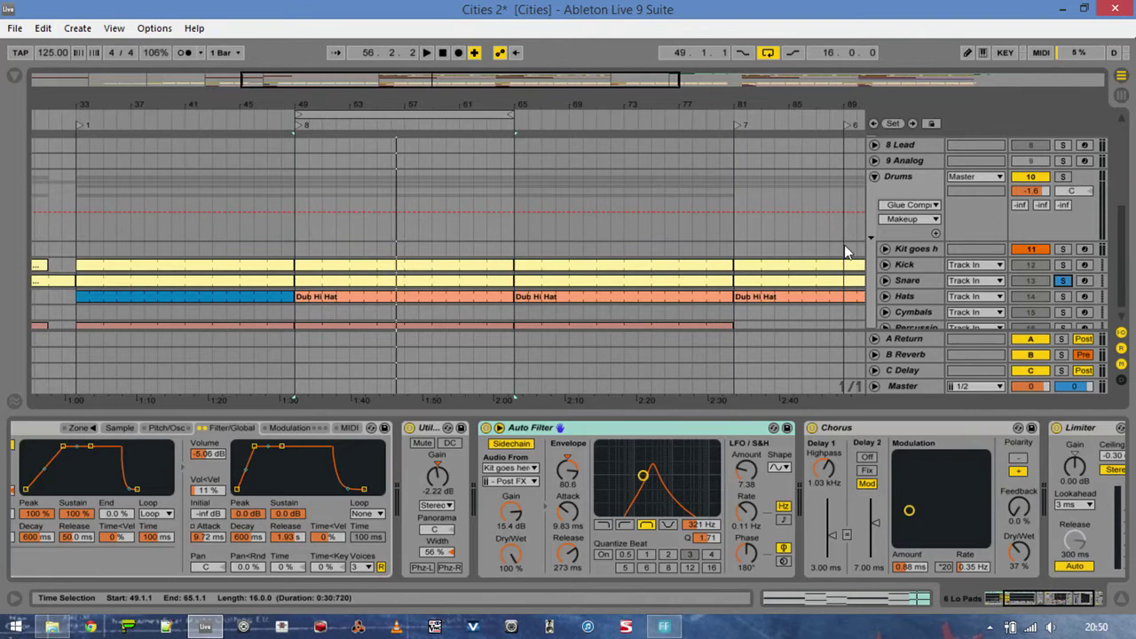
scroll(844, 245, up, 5)
click(301, 256)
key(space)
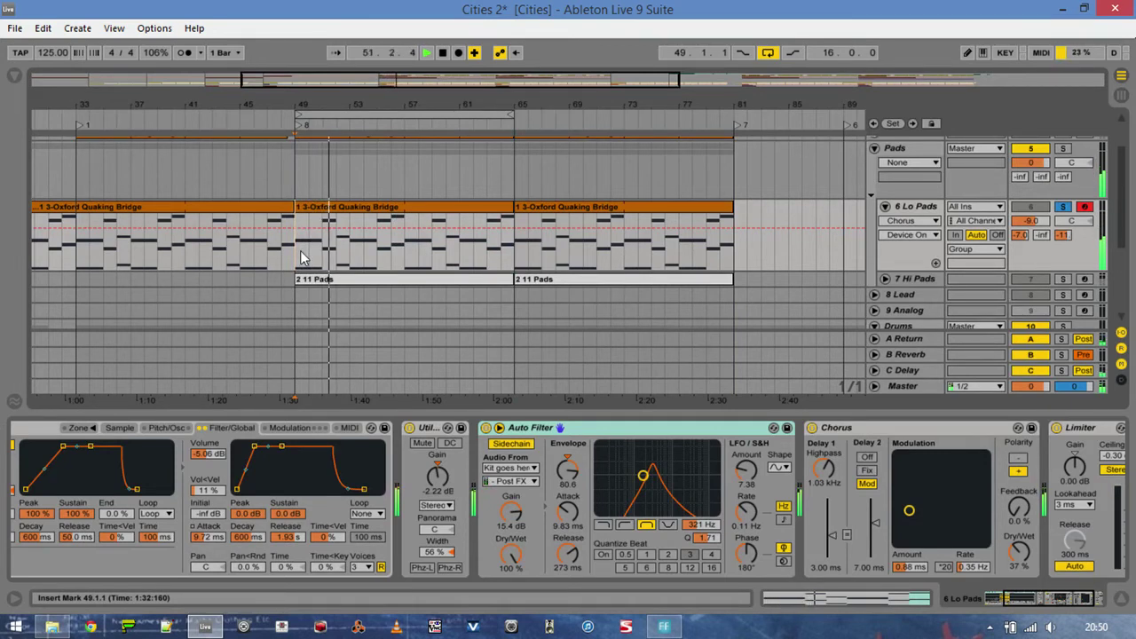
key(space)
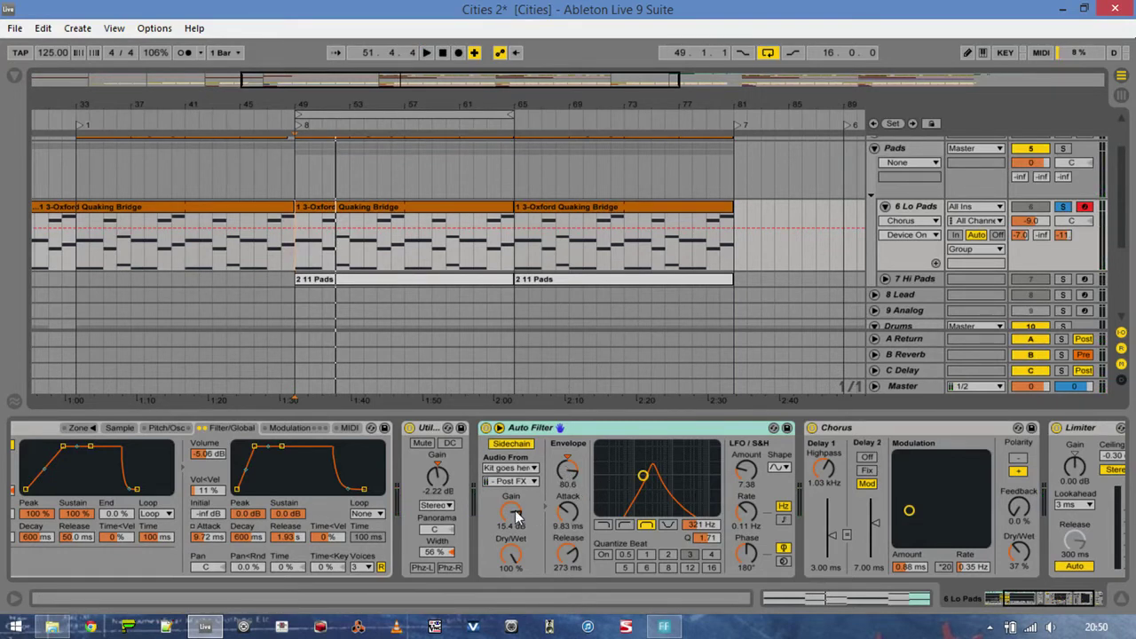
- Set the Auto Filter's sidechain gain to 12.3 dB and bring the Chorus and Limiter into view
drag(515, 517, 516, 518)
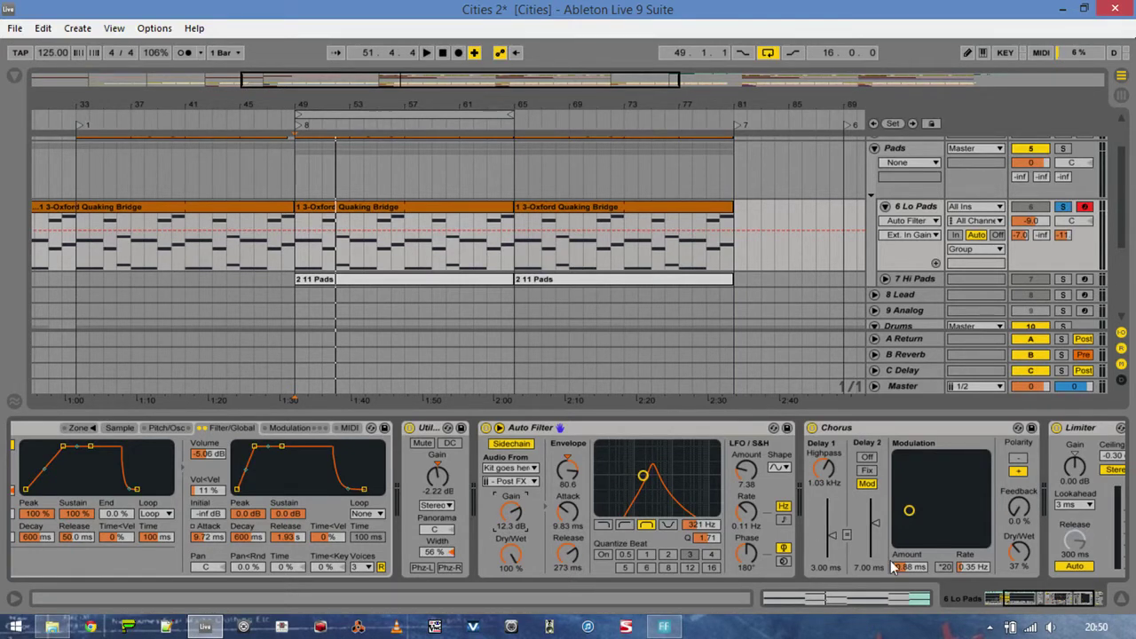
drag(1048, 605, 1063, 608)
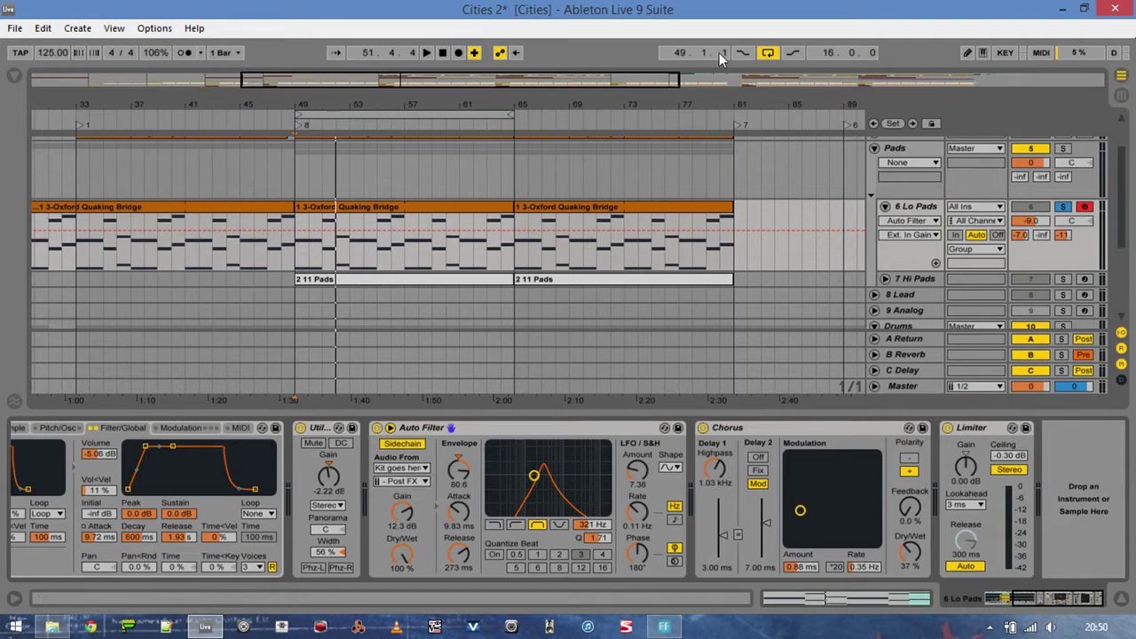
- Solo 7 Hi Pads, display its devices and examine its loop region within the whole Oxford Quaking Bridge sample
click(1061, 280)
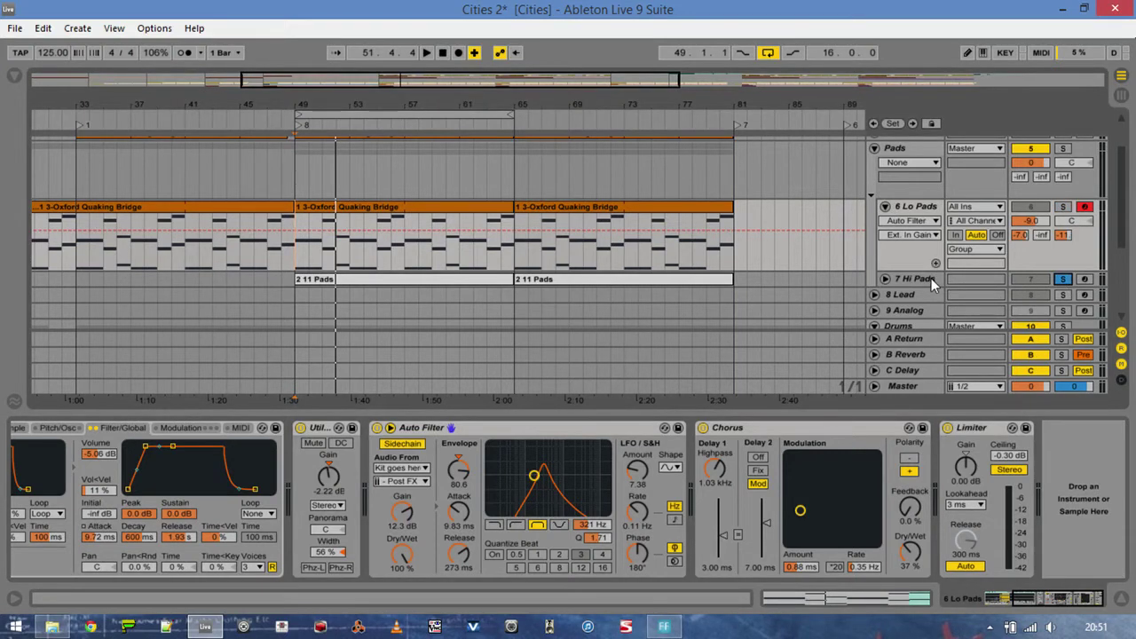
click(931, 278)
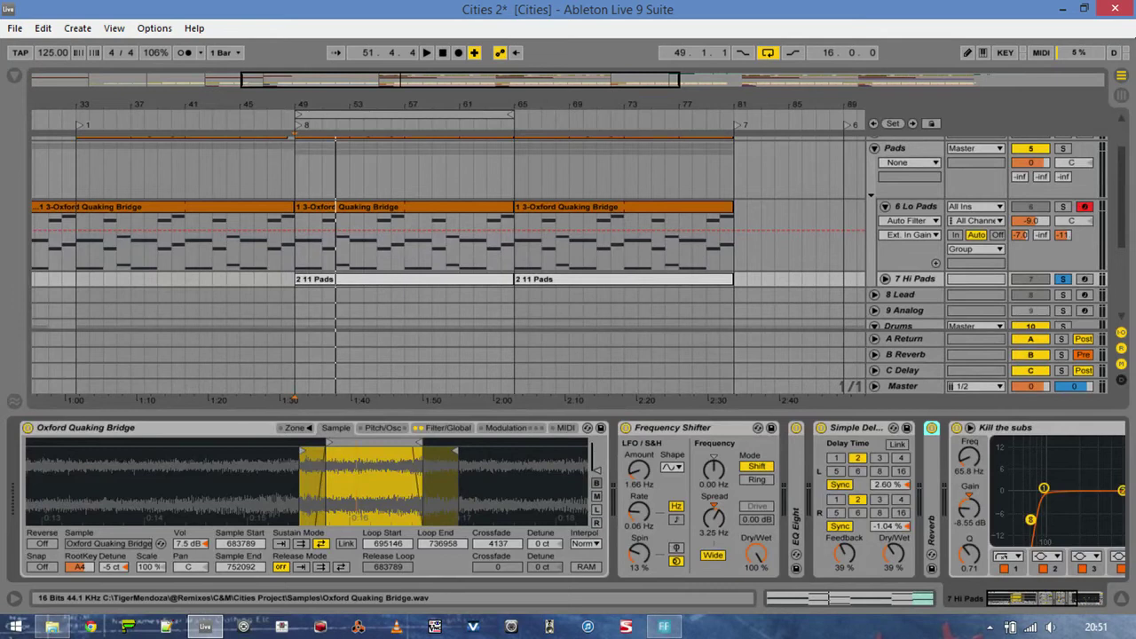
drag(391, 480, 390, 435)
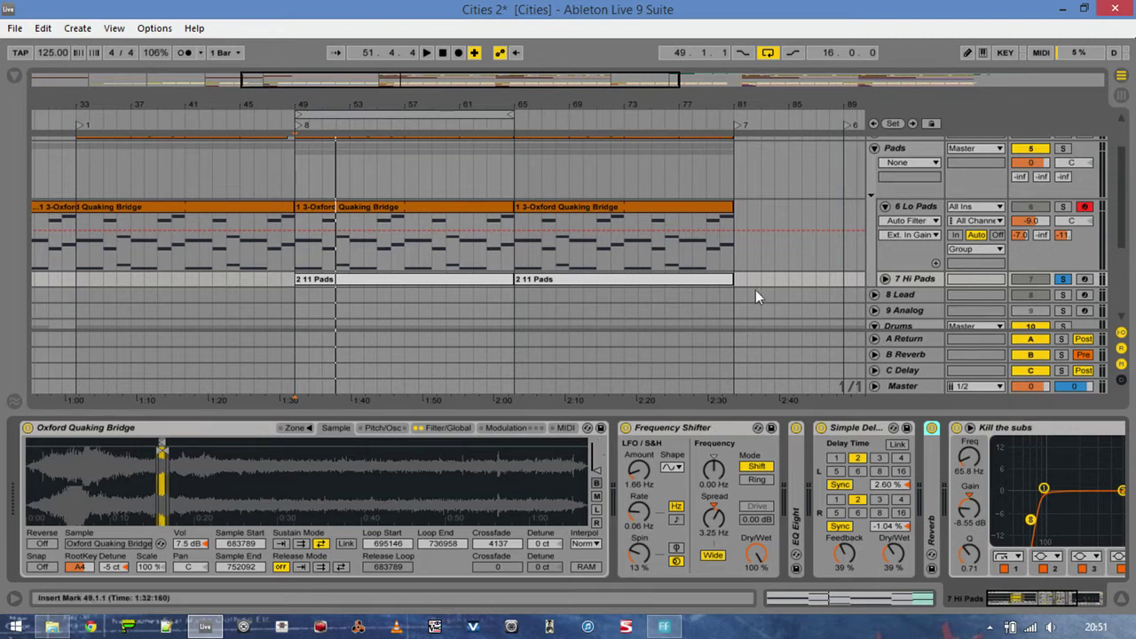
- Solo the Pads group and play both pad tracks together from bar 49
click(1064, 148)
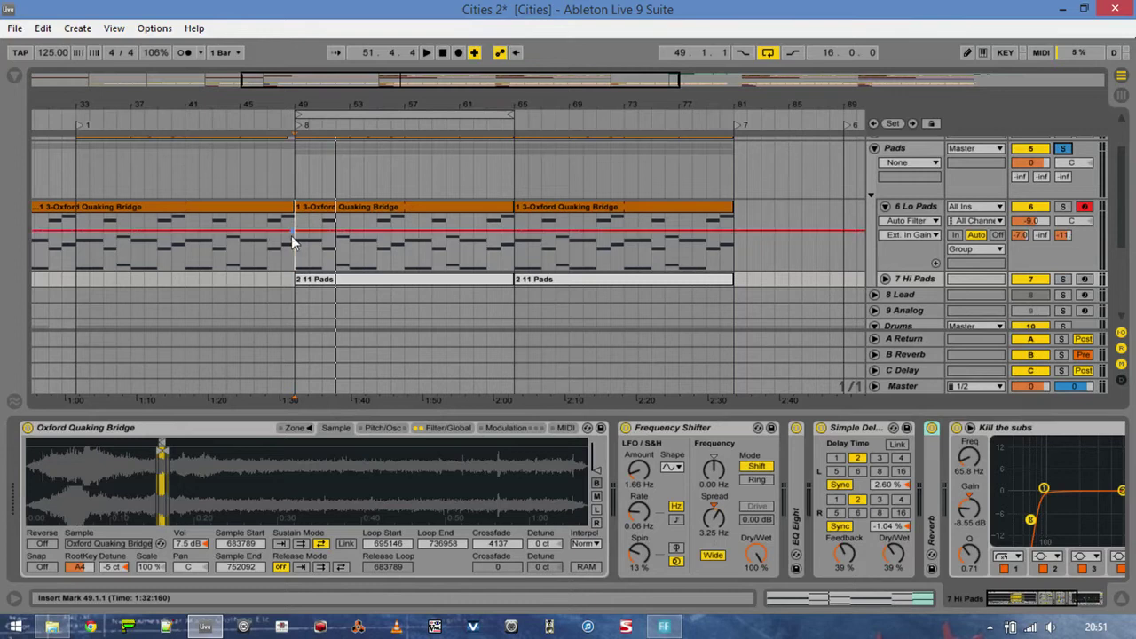
click(337, 209)
key(space)
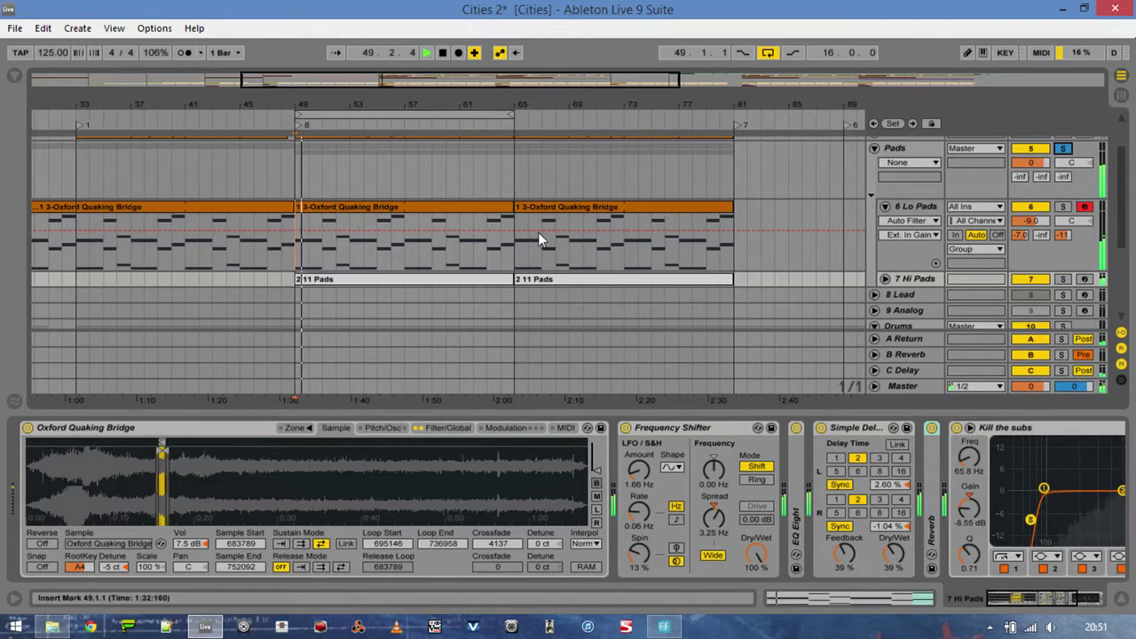
drag(391, 104, 391, 60)
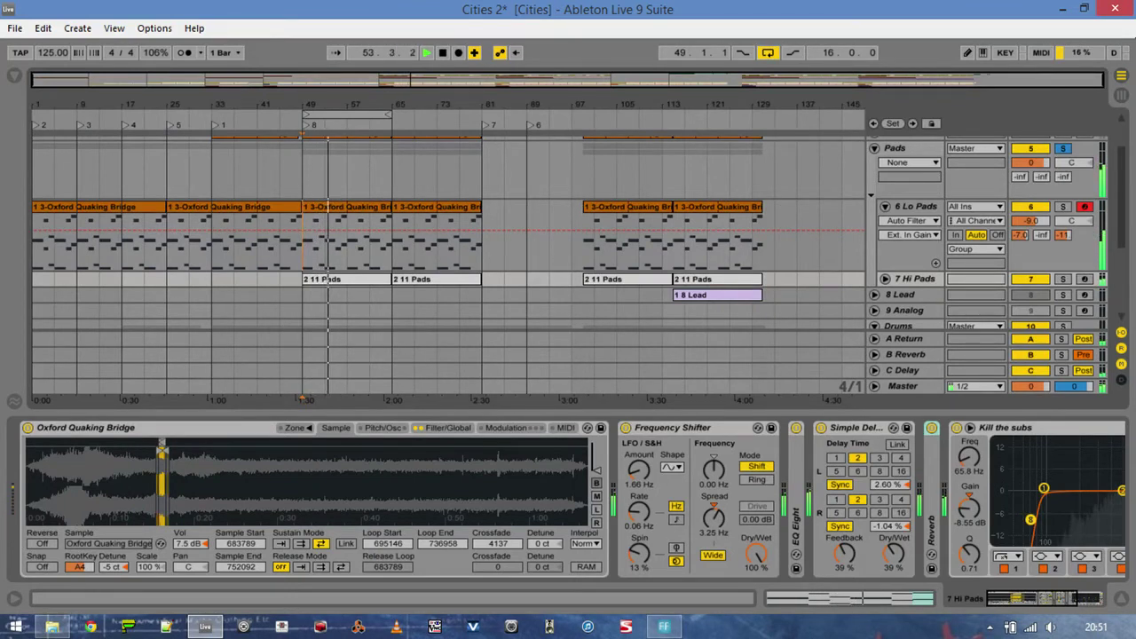
key(space)
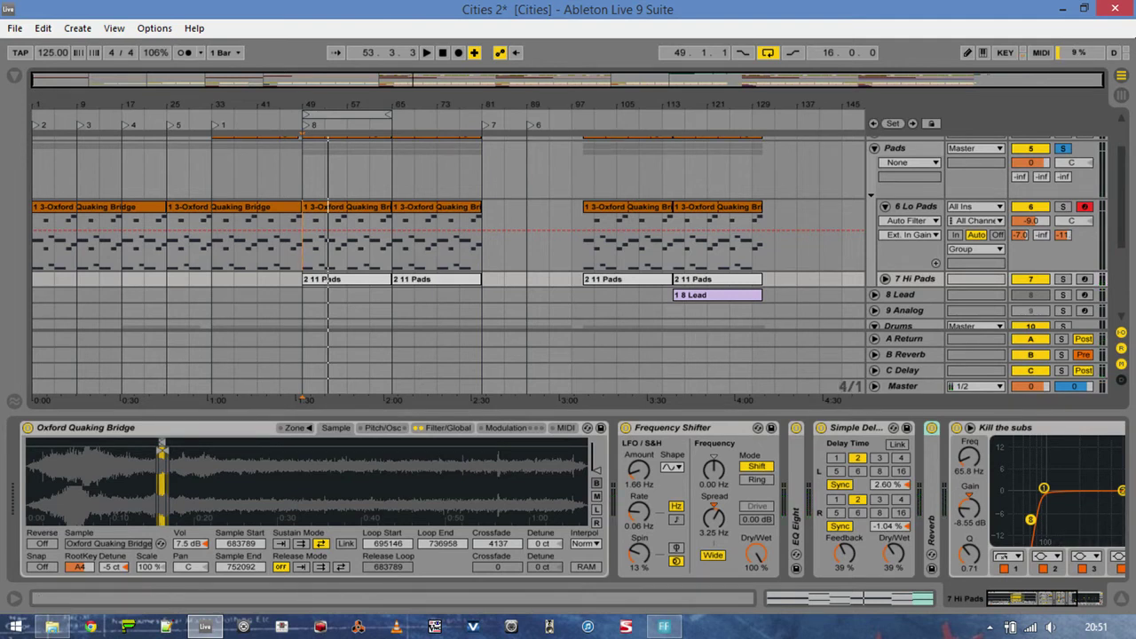
- Fold 6 Lo Pads, then unfold 8 Lead to show its notes and display its devices
click(863, 409)
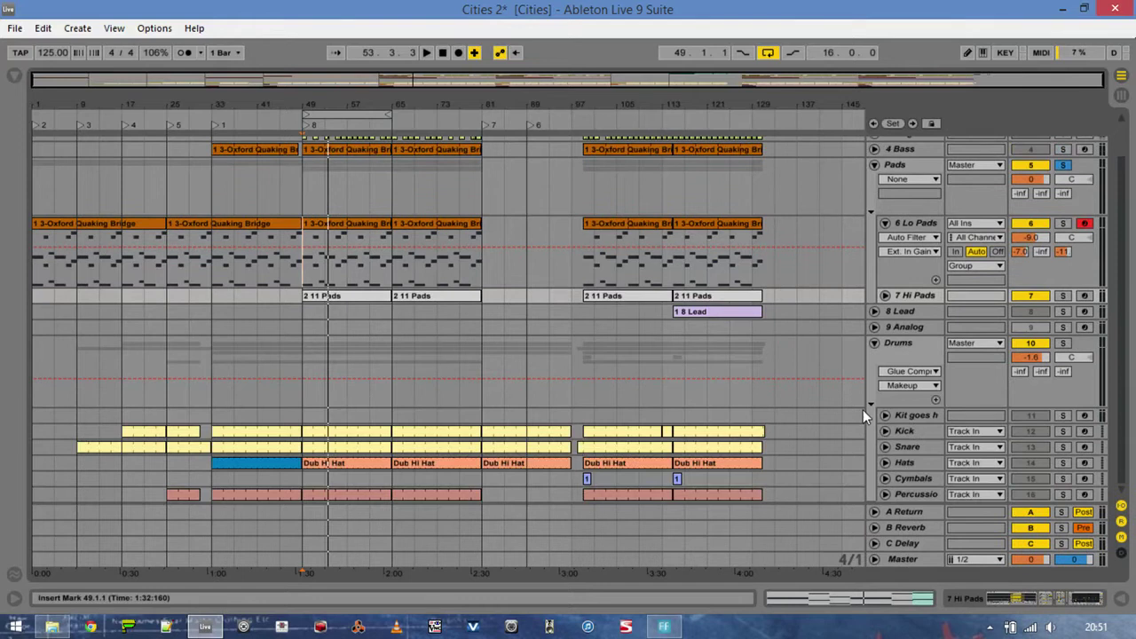
click(886, 222)
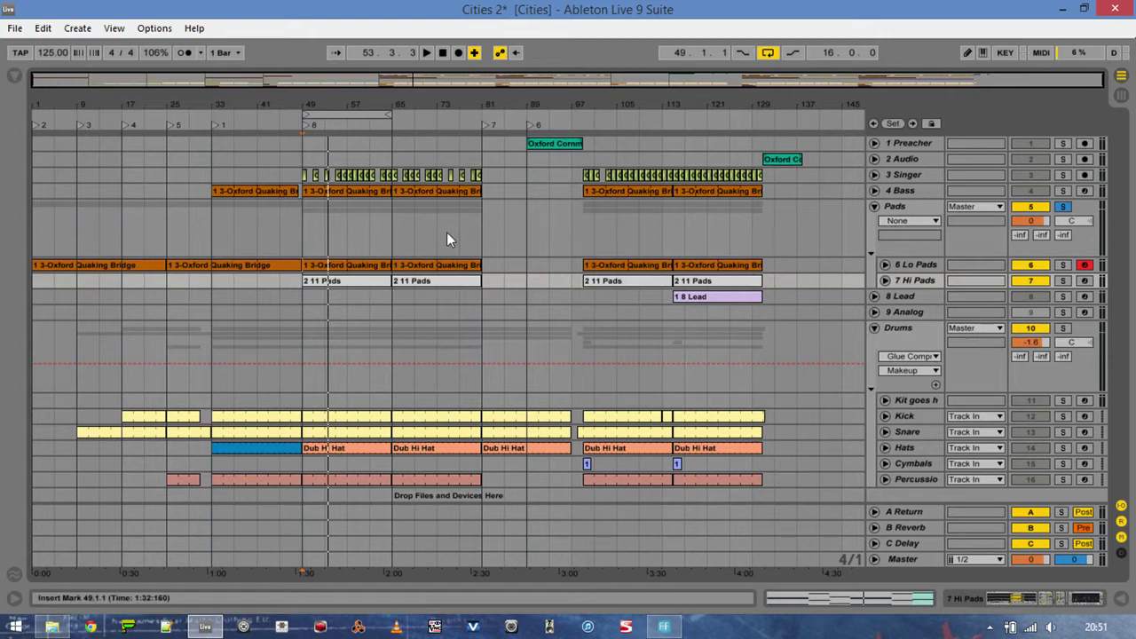
click(713, 294)
click(874, 296)
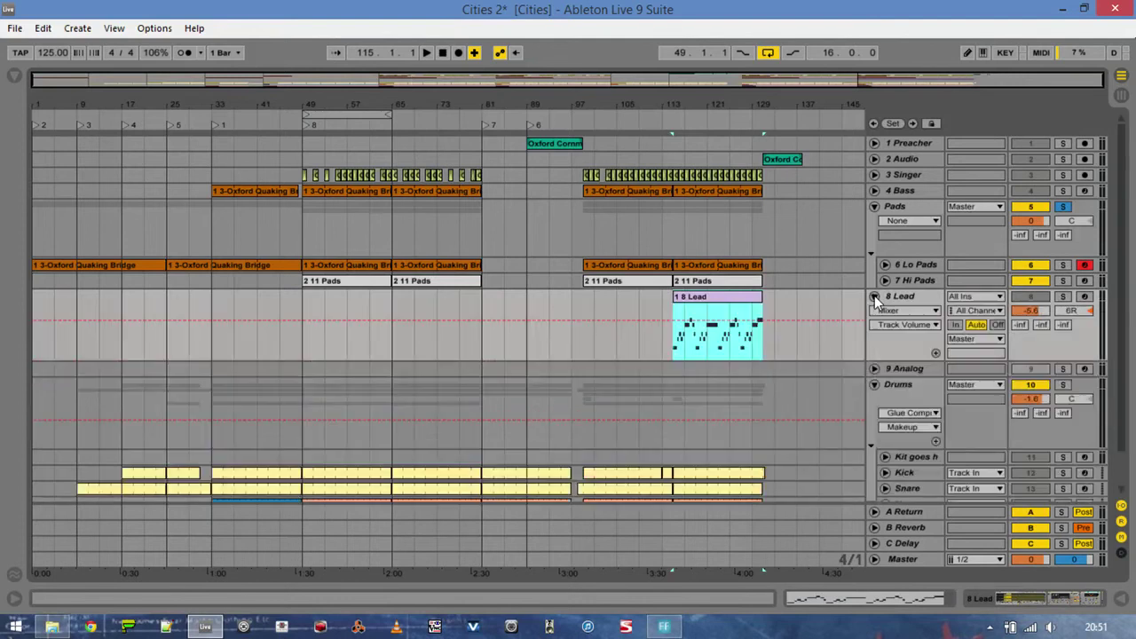
double_click(921, 299)
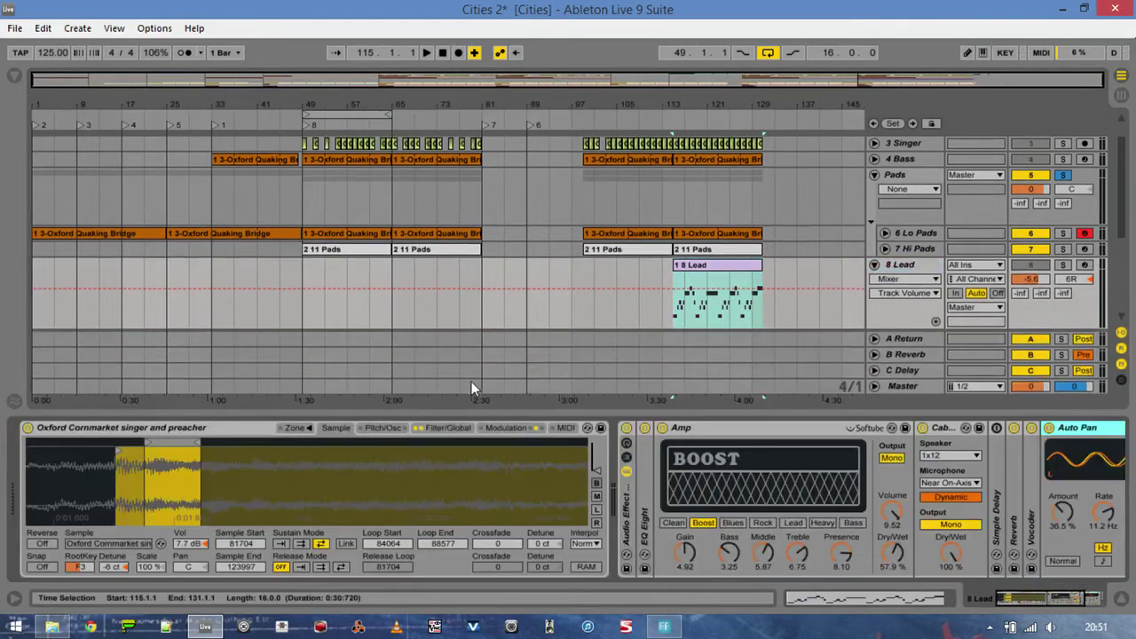
- Arm 8 Lead and examine the loop region of the Oxford Cornmarket singer and preacher sample in Sampler
drag(178, 488, 220, 533)
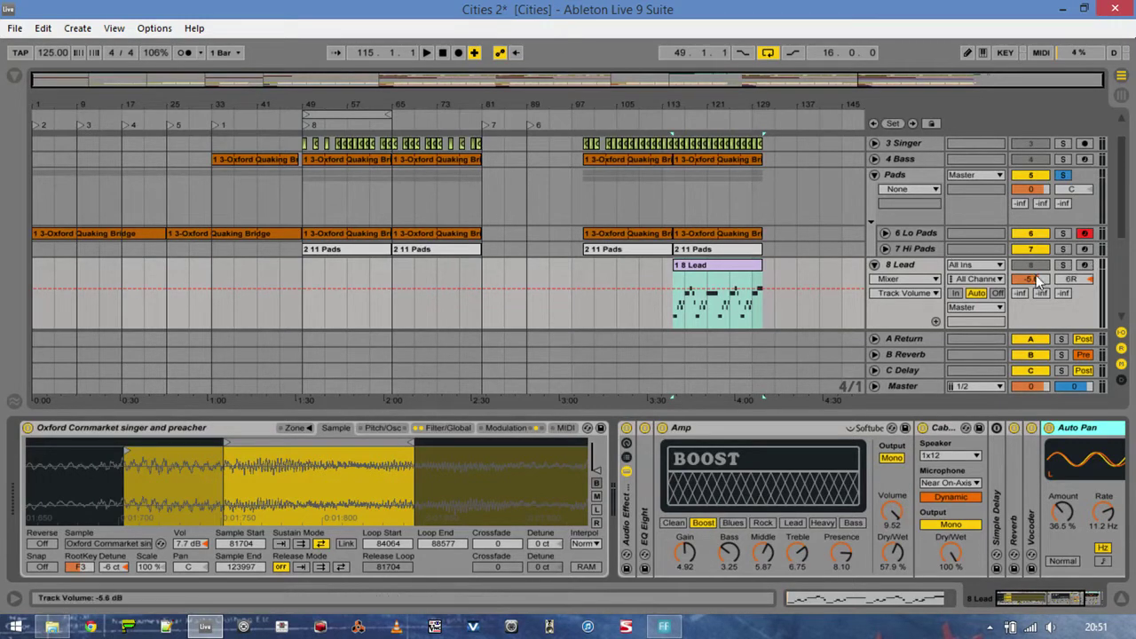
click(1085, 266)
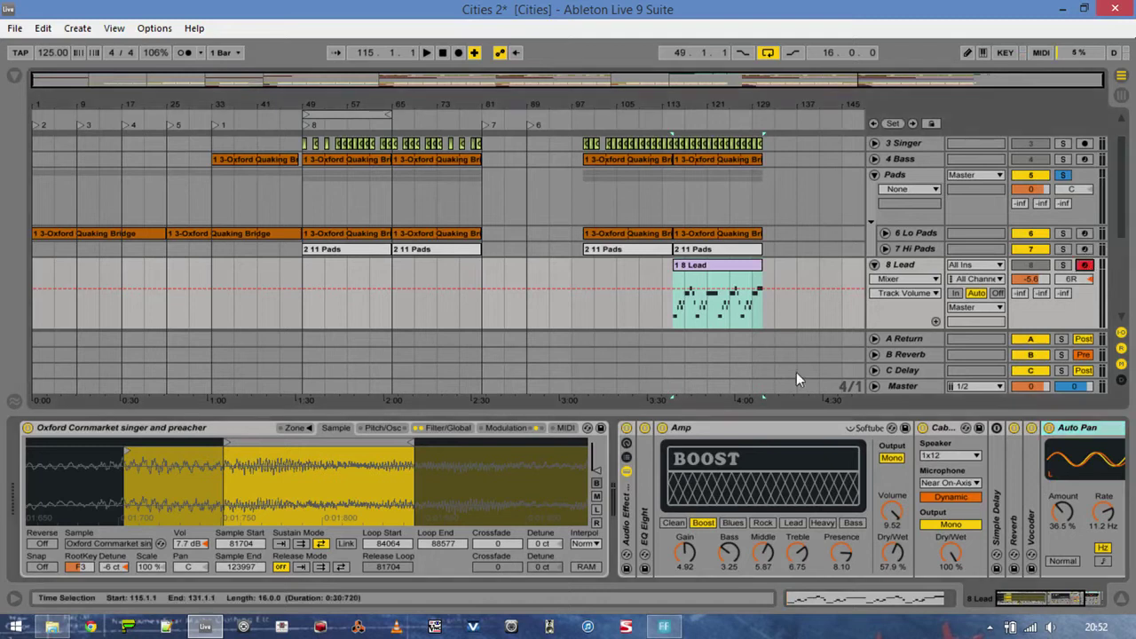
drag(307, 484, 307, 381)
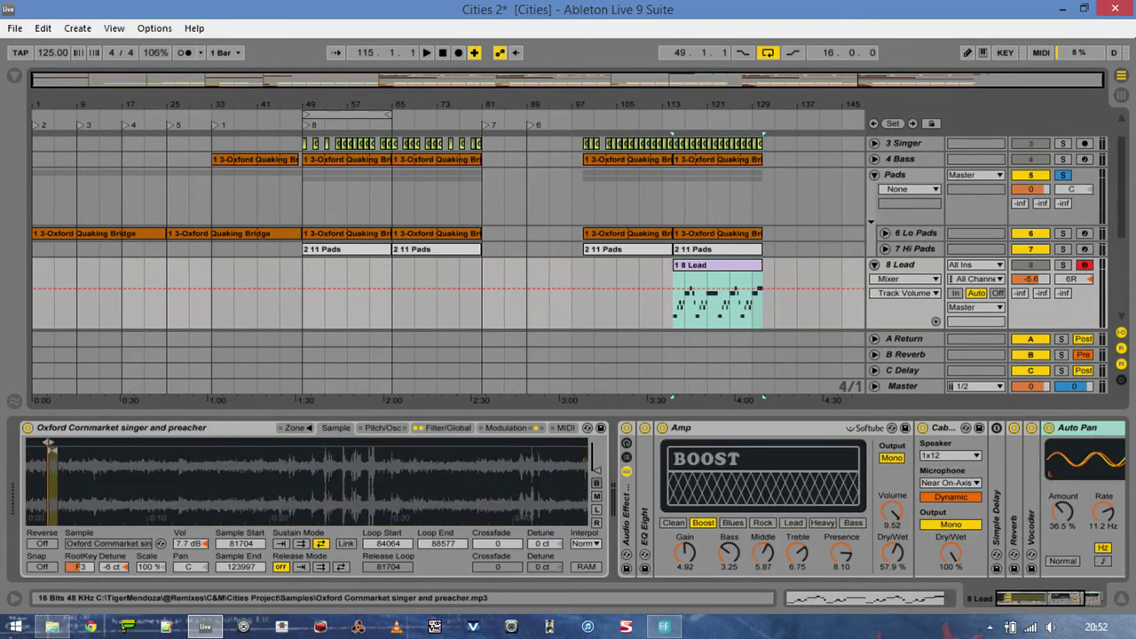
drag(307, 484, 306, 444)
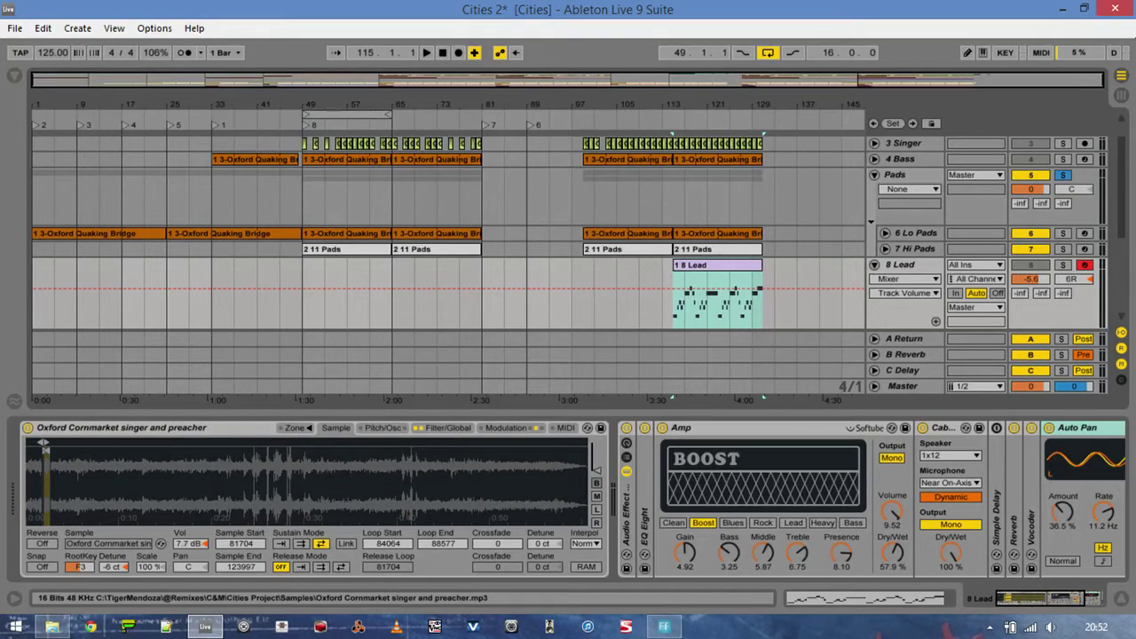
- Examine the Sampler's Filter/Global and Modulation settings on 8 Lead, along with the Amp, Cabinet and following effects
click(450, 429)
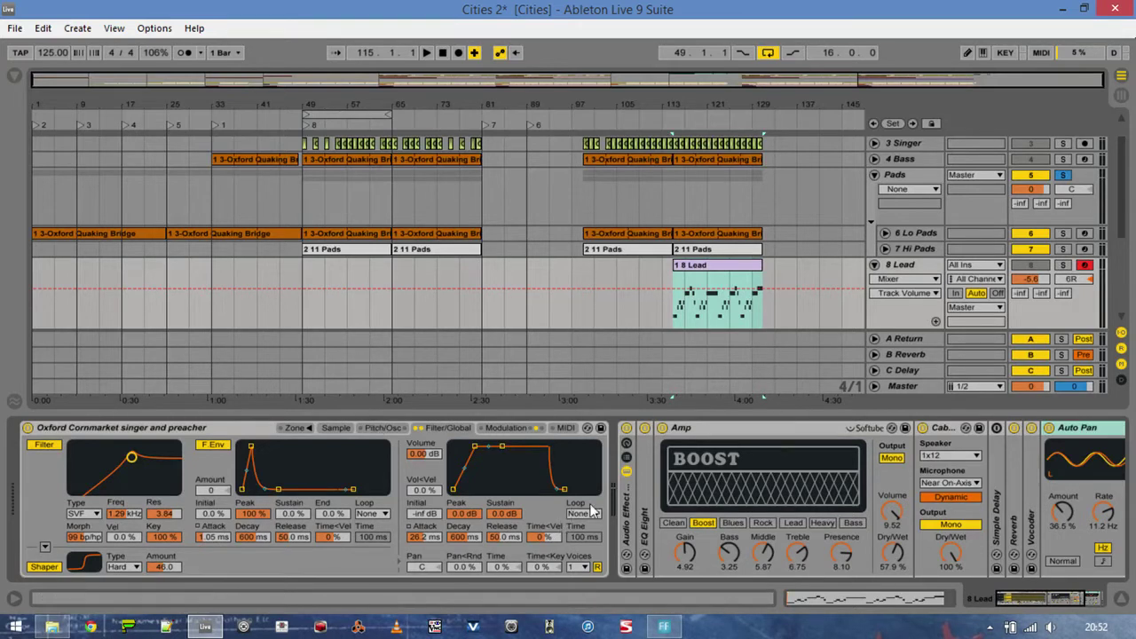
drag(1027, 606, 1052, 605)
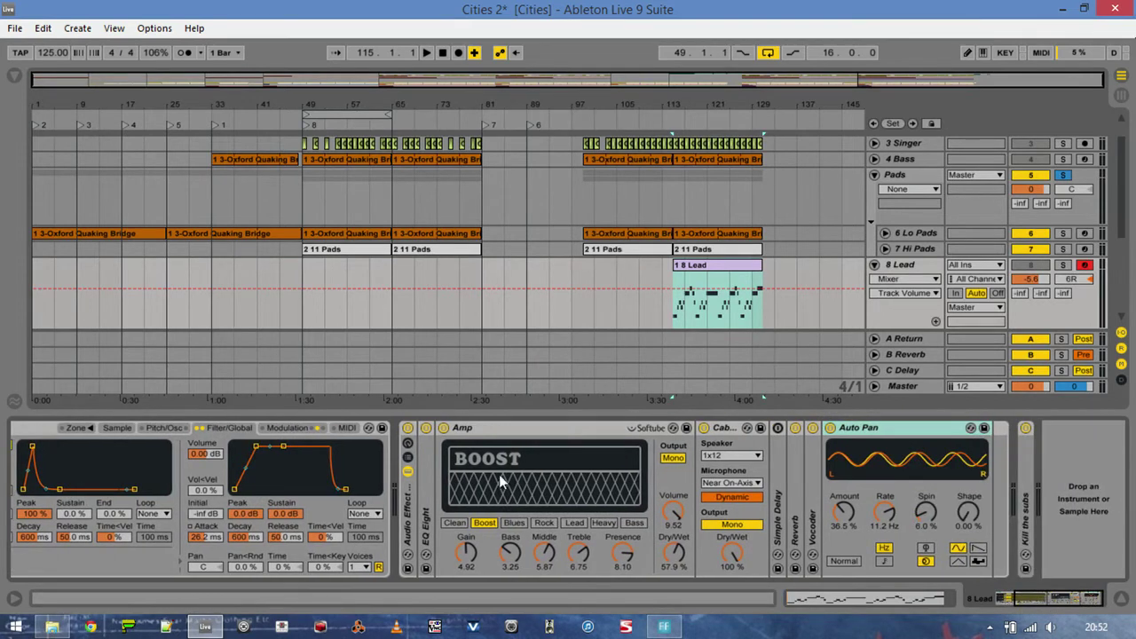
click(293, 429)
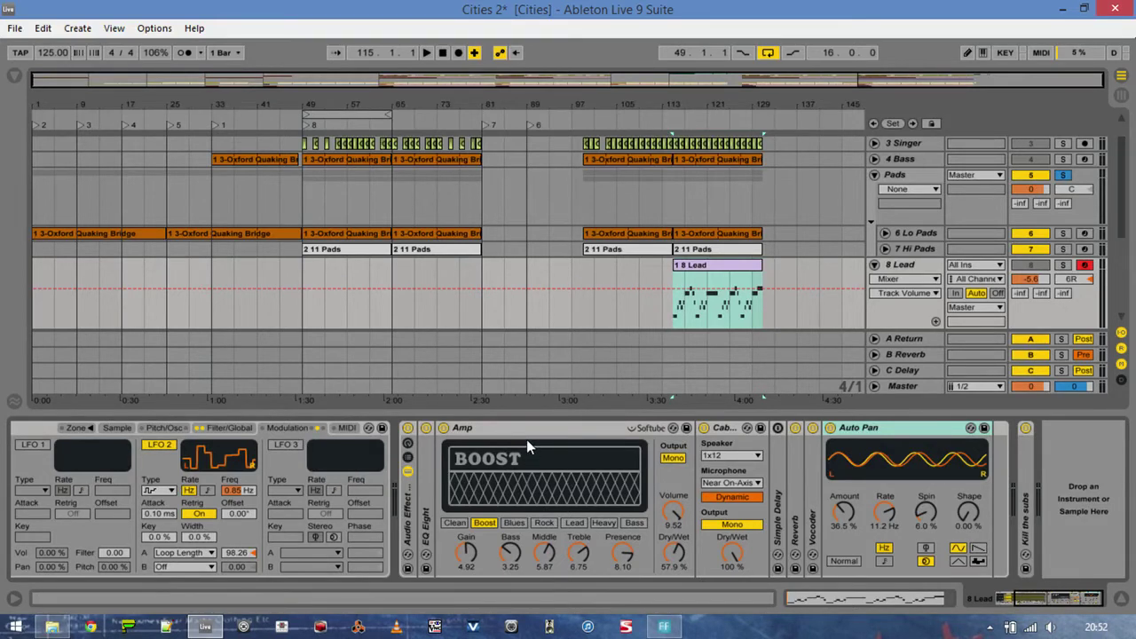
click(728, 433)
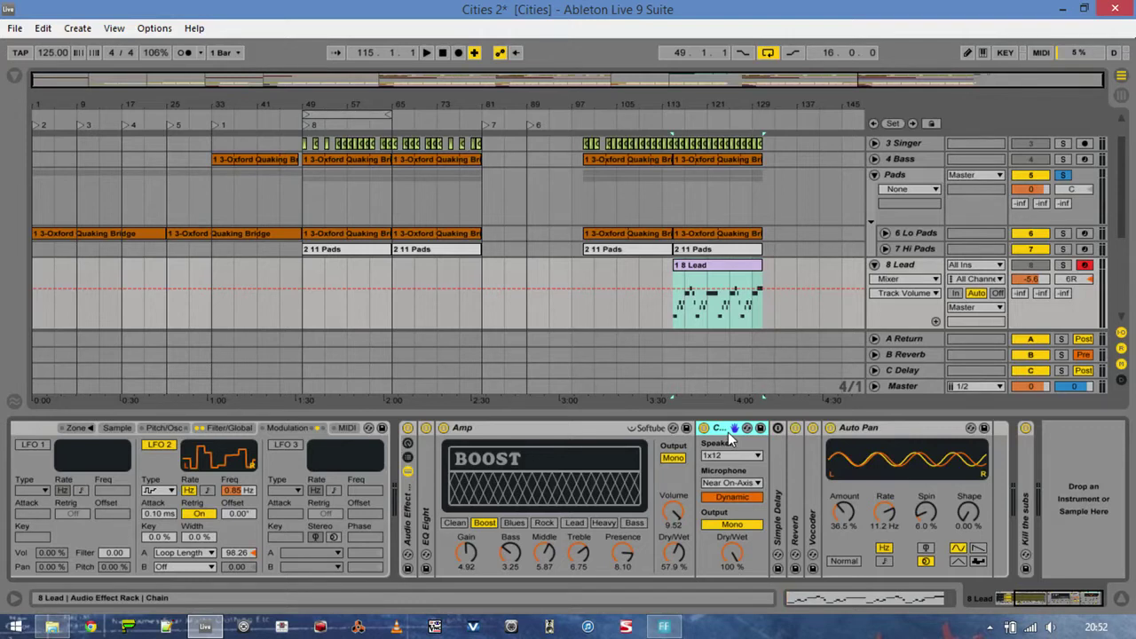
- Solo 8 Lead, select its clip at bar 115 and audition the sound, then clear the solo
click(1063, 266)
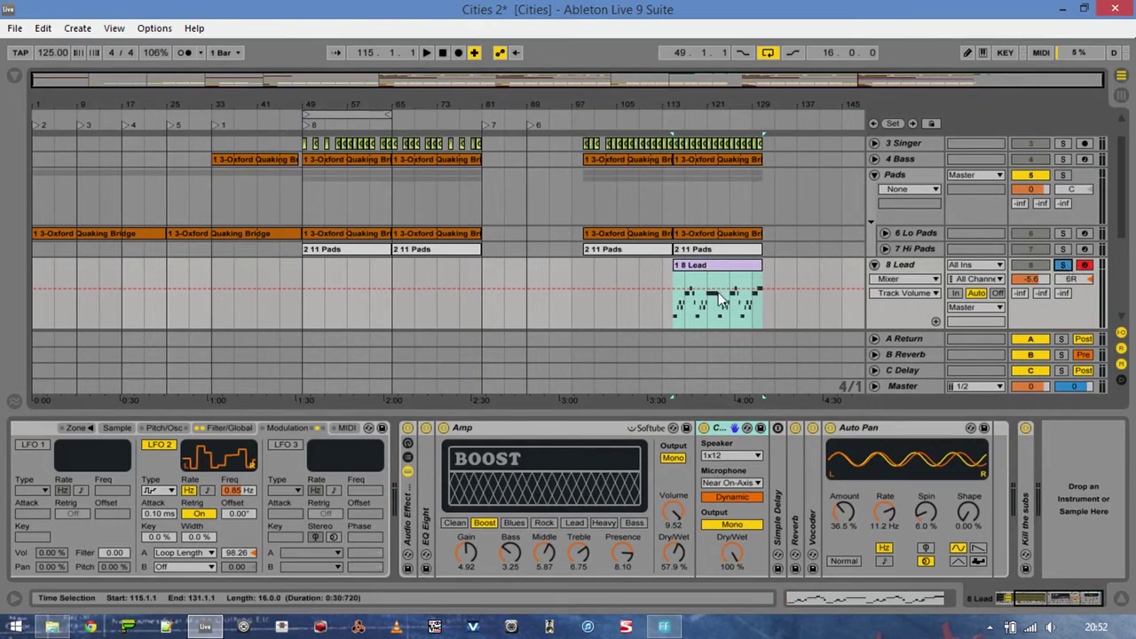
click(704, 266)
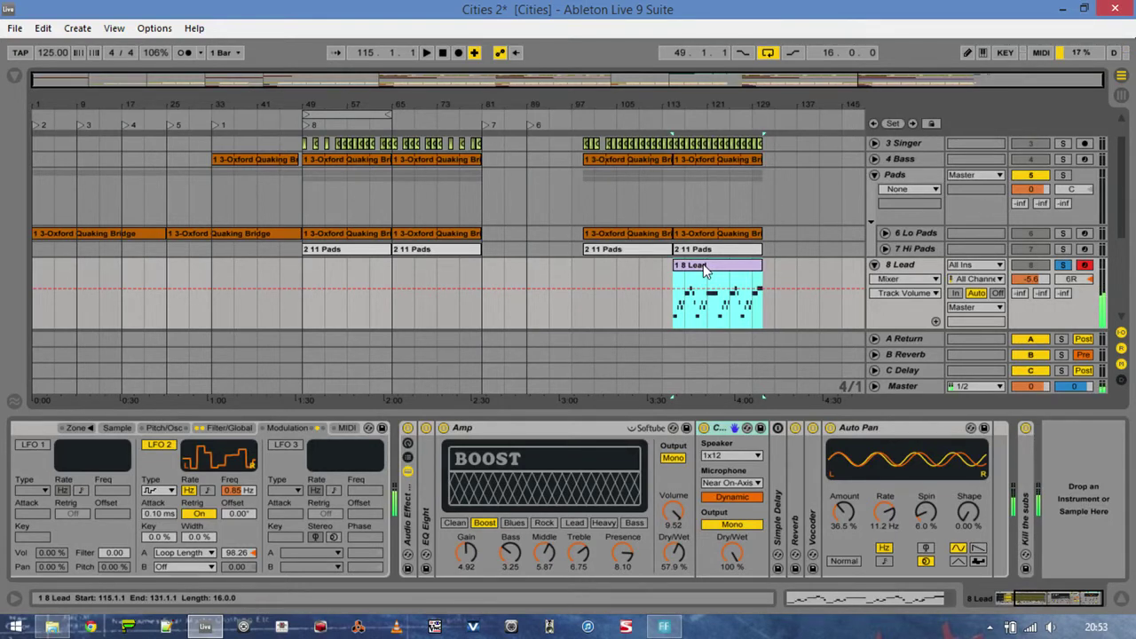
click(1063, 265)
- Loop the 8 Lead clip at bar 115, solo Pads together with 8 Lead and audition the section
click(736, 271)
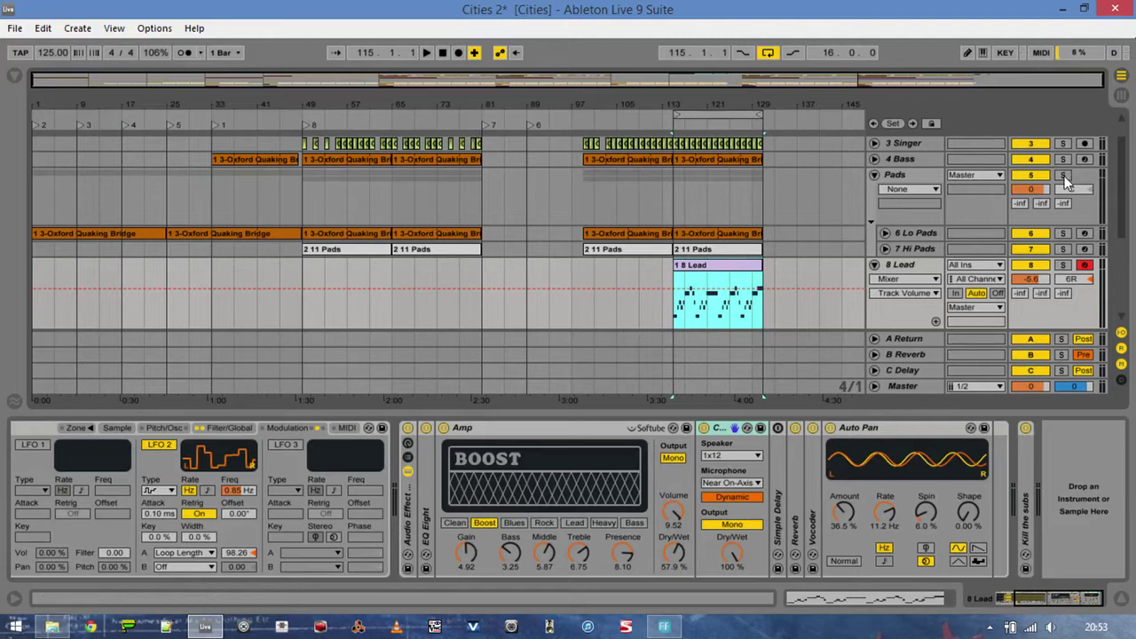
click(1065, 177)
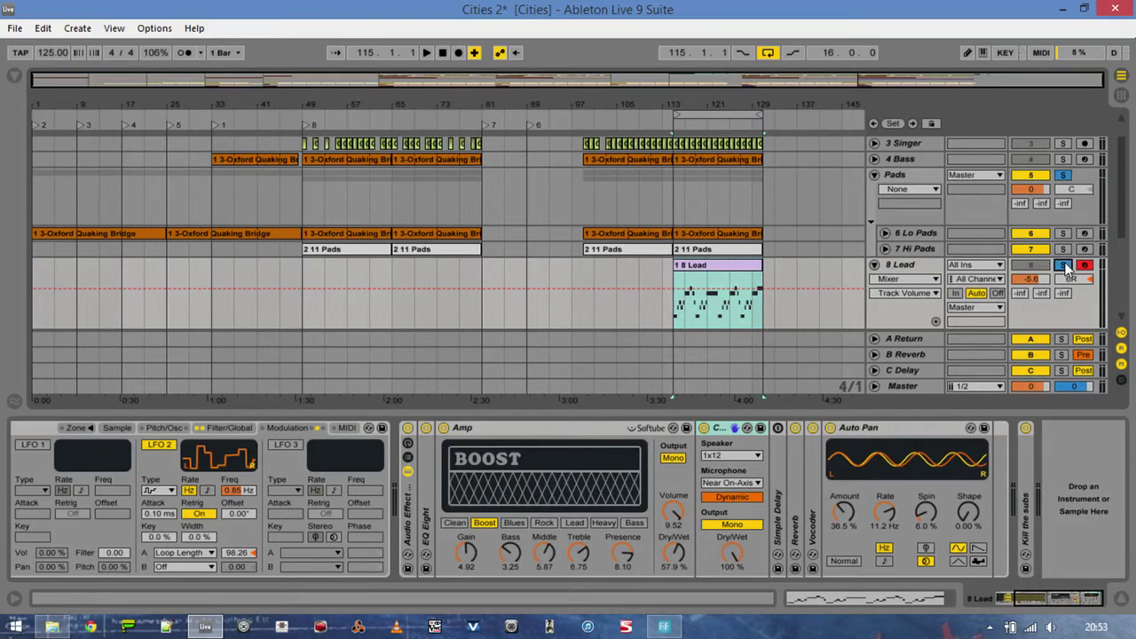
key(space)
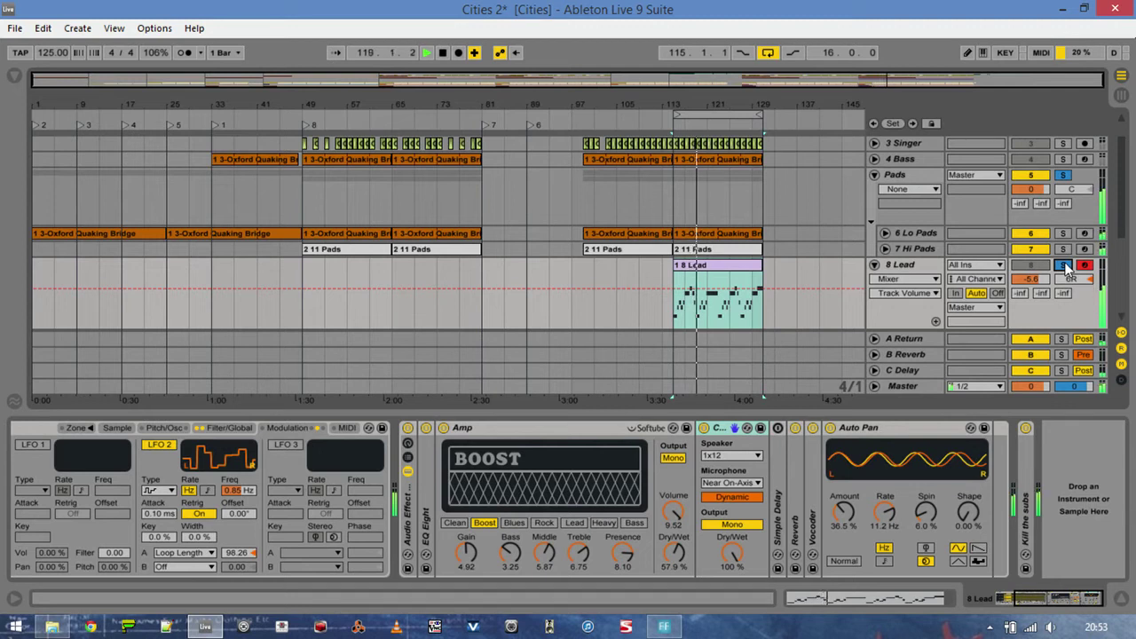
key(space)
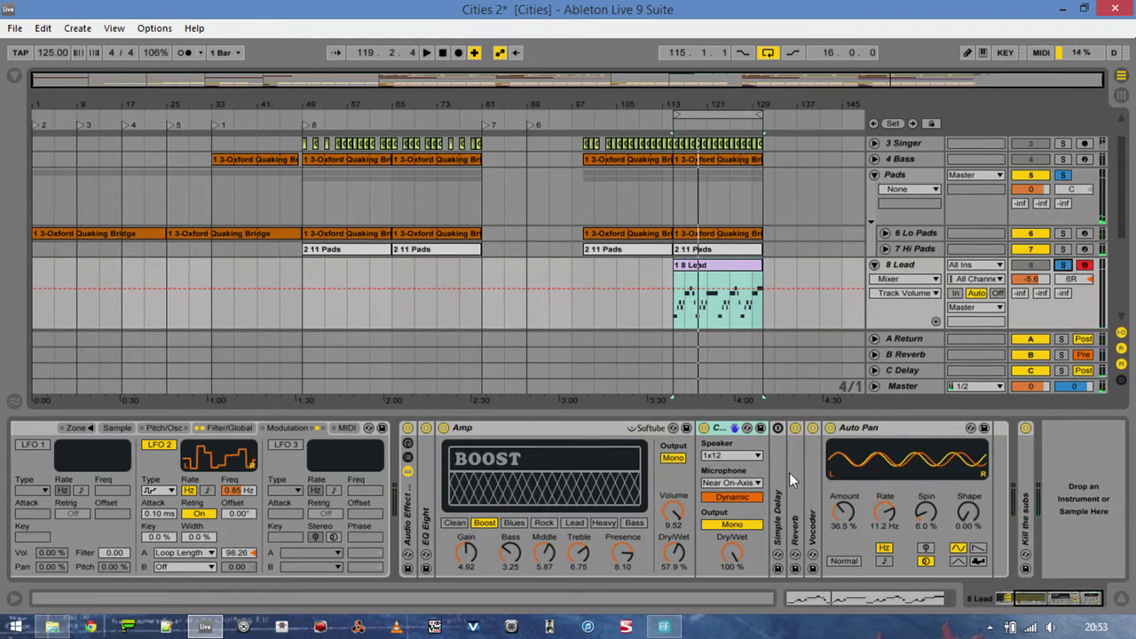
- Unfold and refold the Vocoder on 8 Lead, fold Auto Pan, and unfold the Kill the subs EQ
double_click(813, 475)
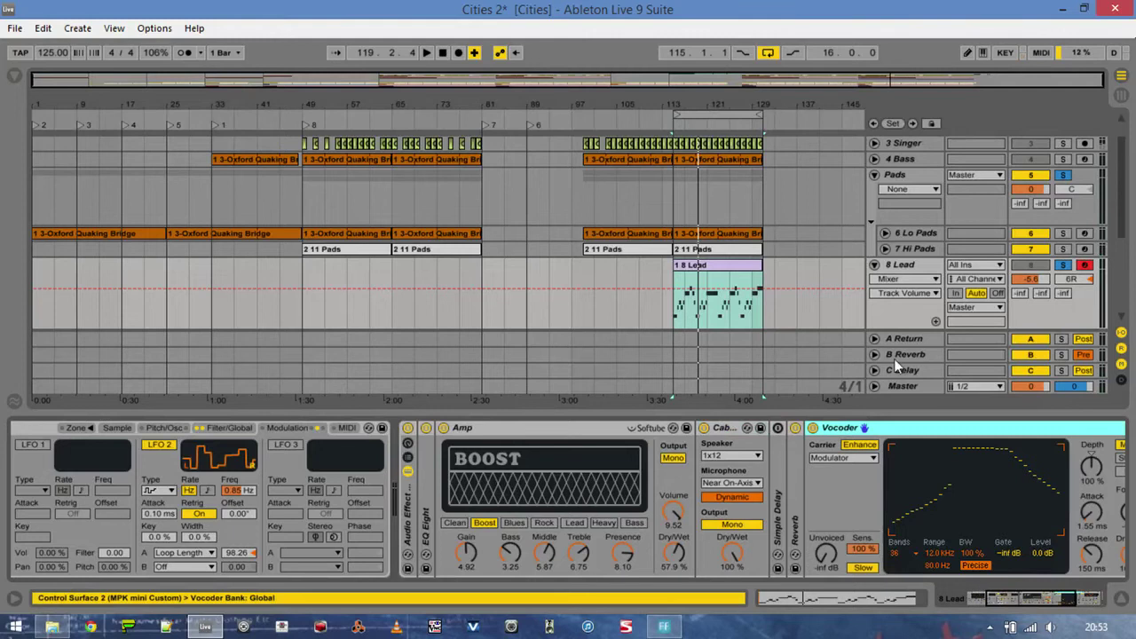
double_click(912, 433)
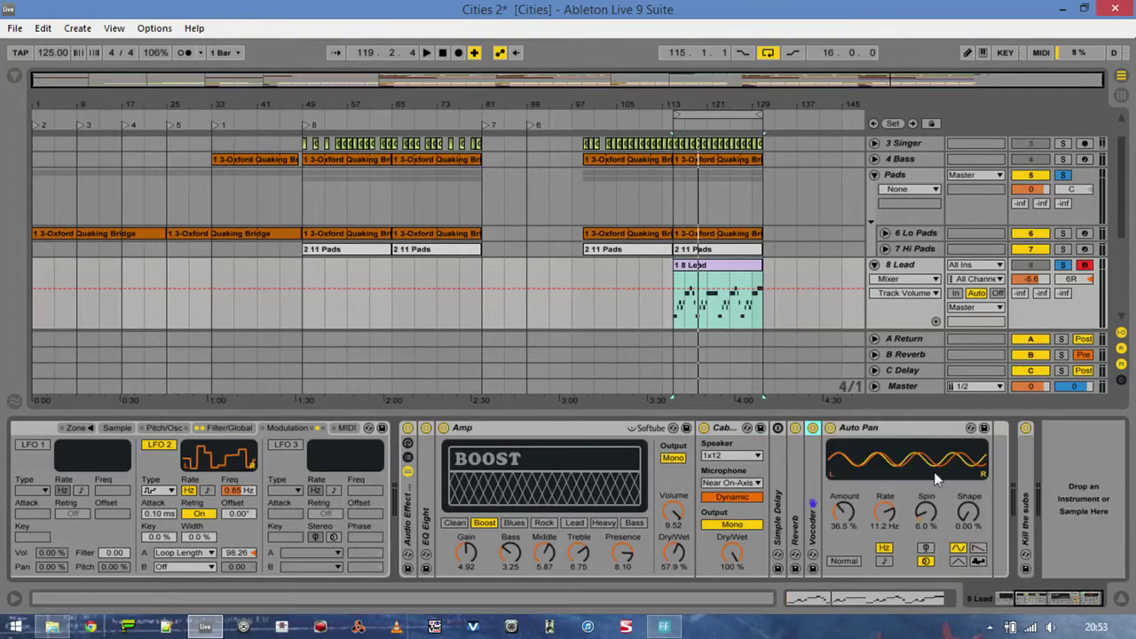
double_click(882, 430)
double_click(871, 468)
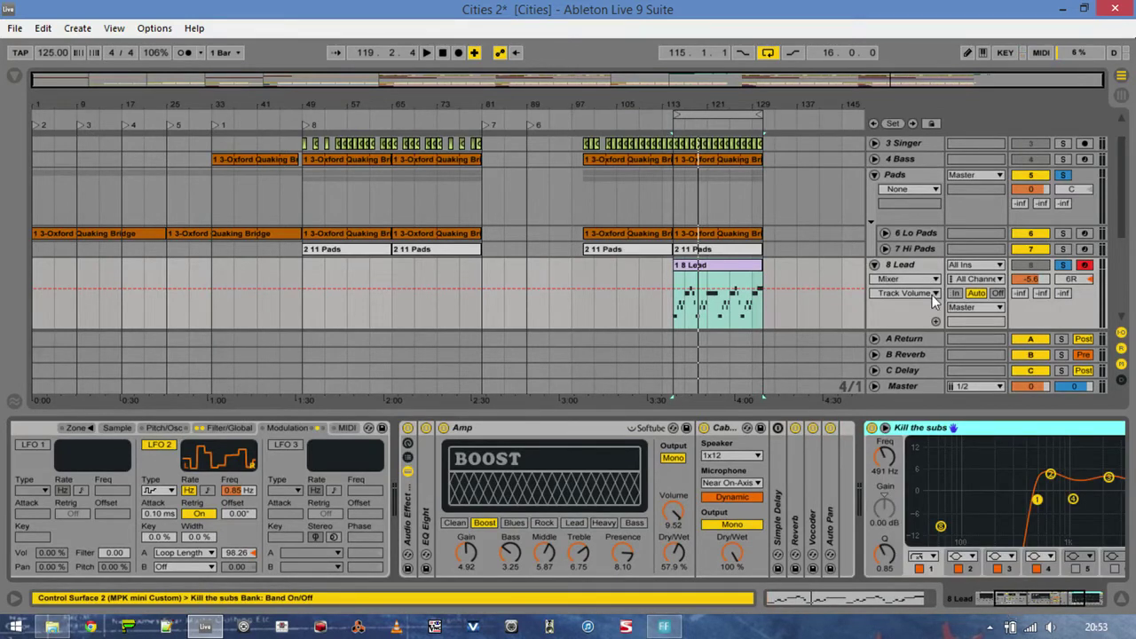
- Check the instrument on 9 Analog, then return to 8 Lead and bring its whole Kill the subs EQ into view
scroll(932, 294, down, 3)
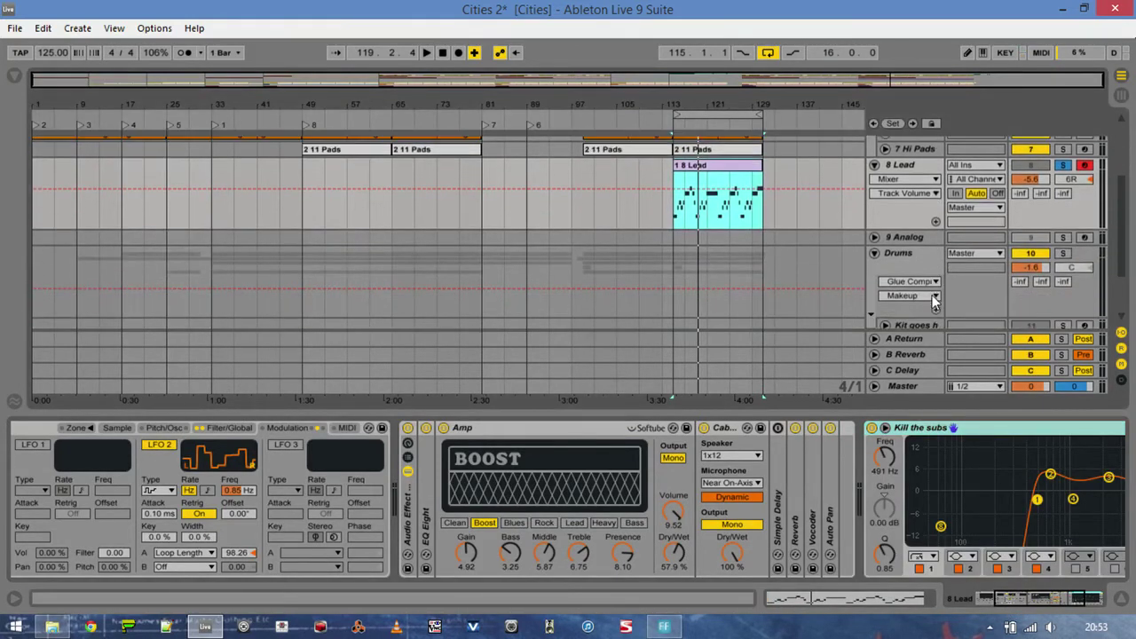
click(917, 238)
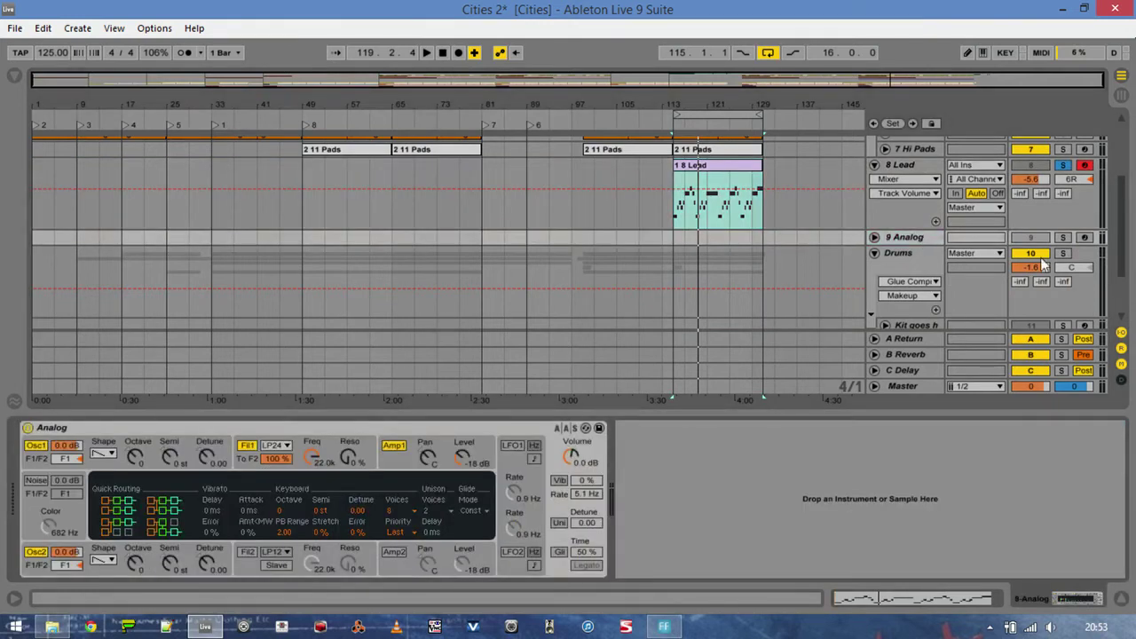
click(913, 168)
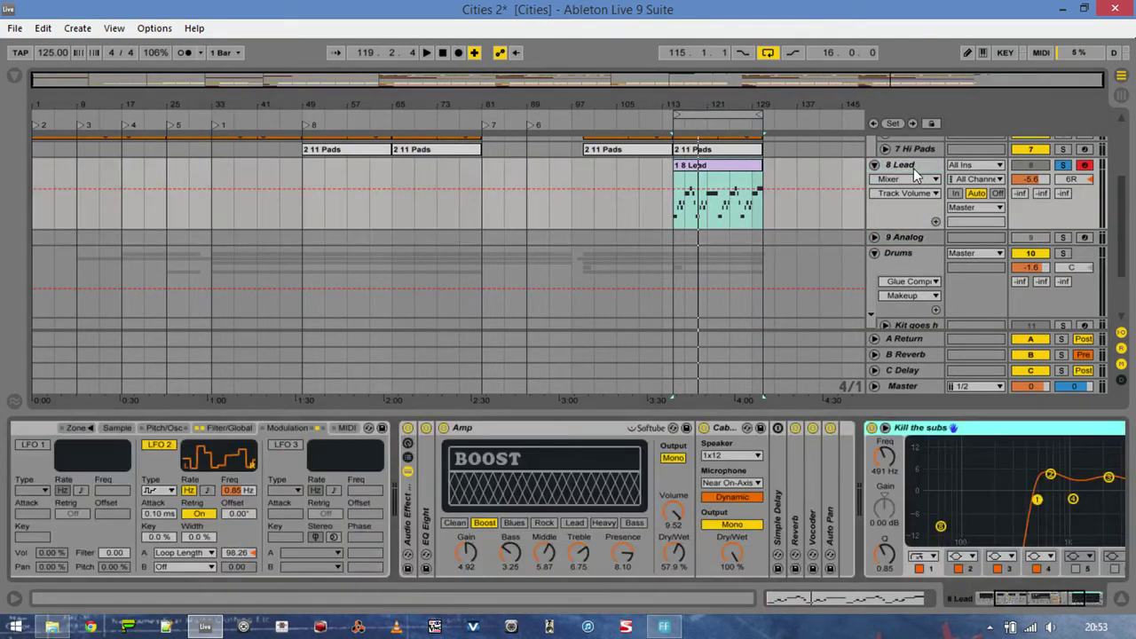
click(1051, 604)
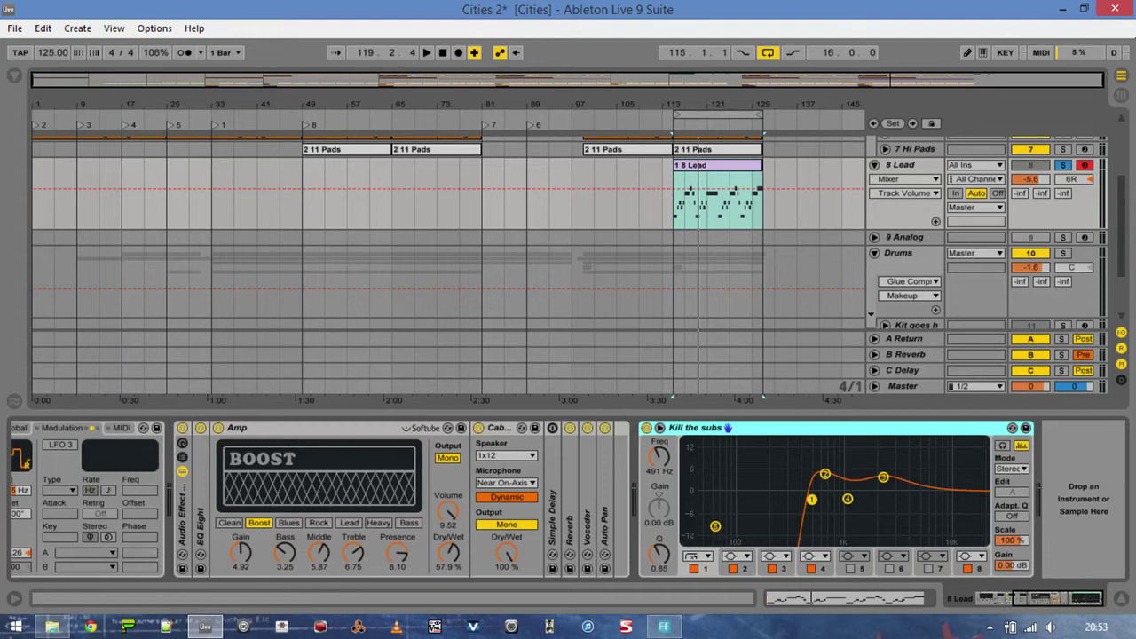
- Hide the device view and clear the solos on Pads and 8 Lead
double_click(817, 412)
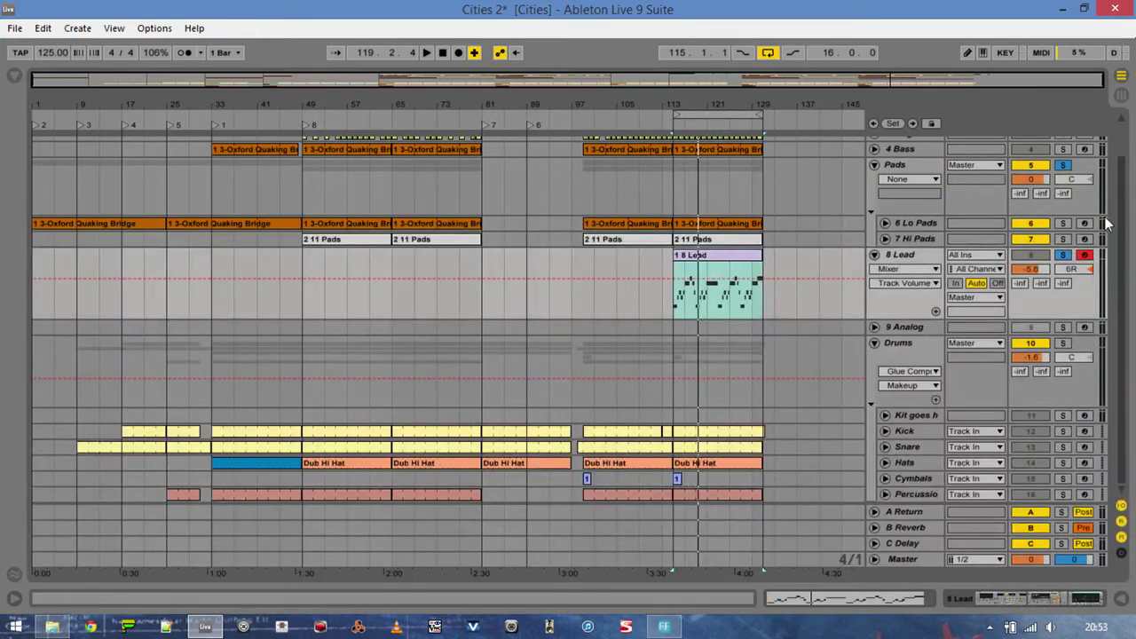
click(1065, 255)
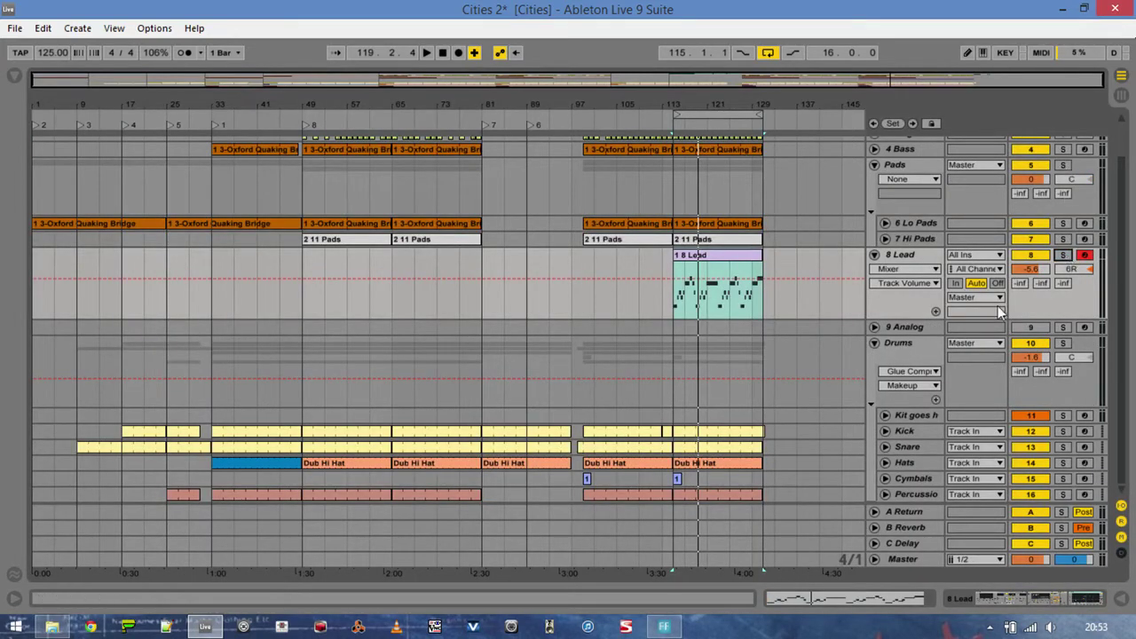
- Display 4 Bass's devices and examine its Arpeggiator, Sampler and Sausage Fattener
scroll(999, 311, up, 2)
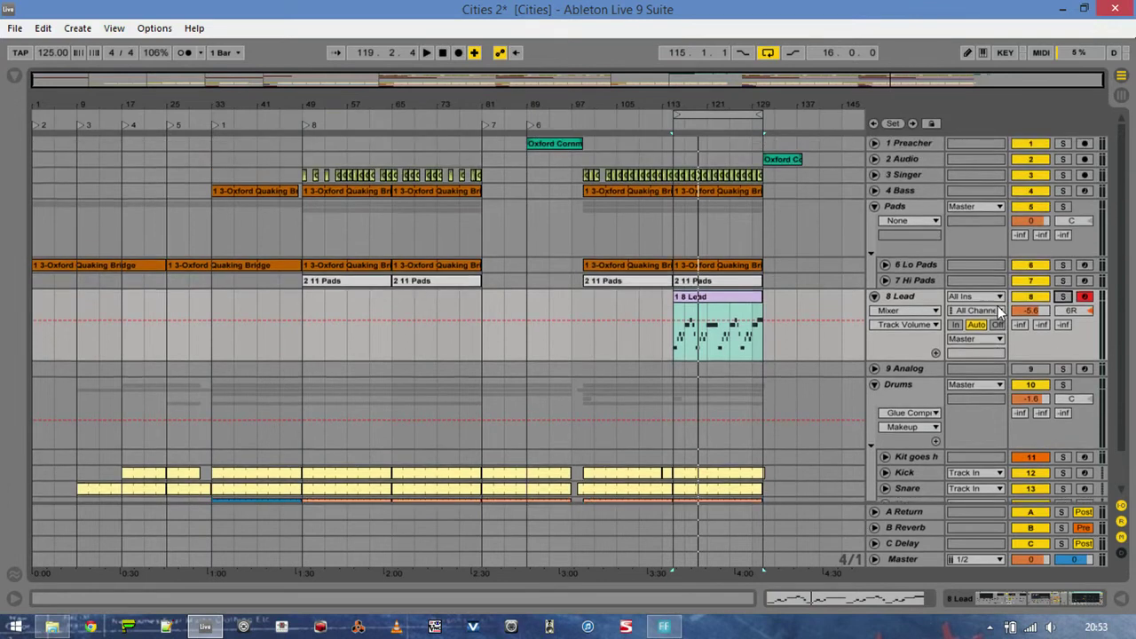
double_click(900, 194)
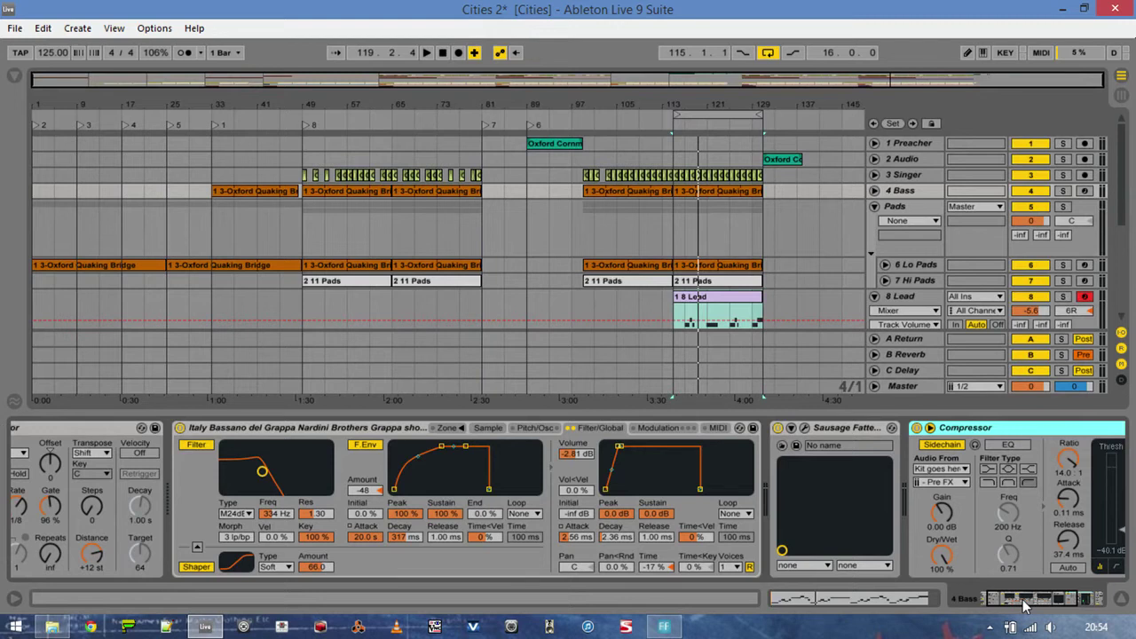
drag(1024, 601, 974, 601)
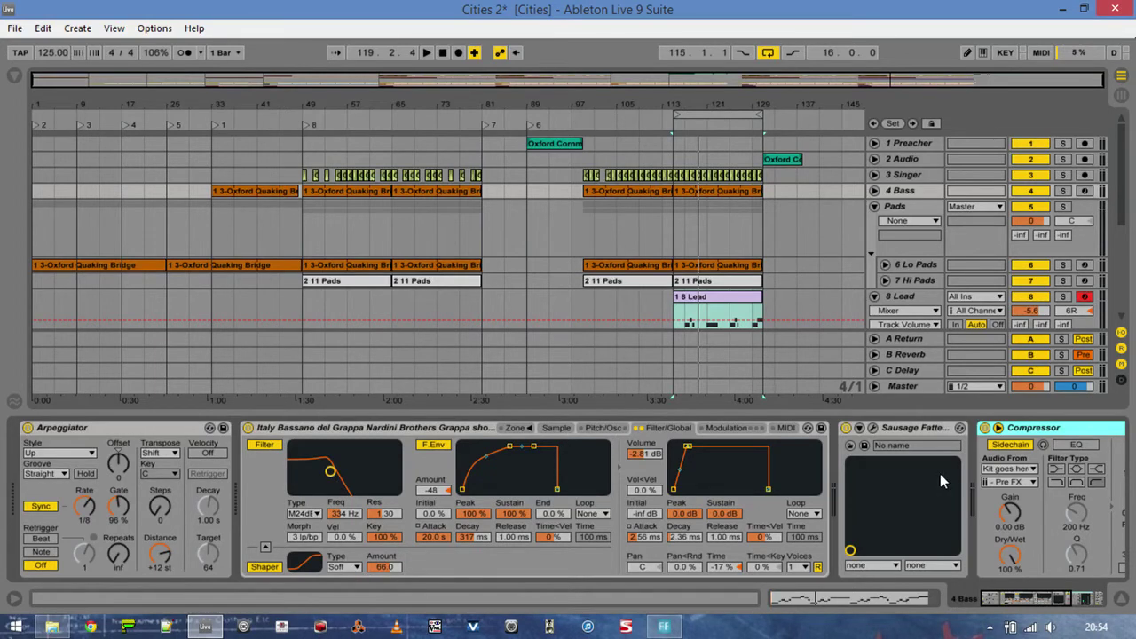
double_click(909, 430)
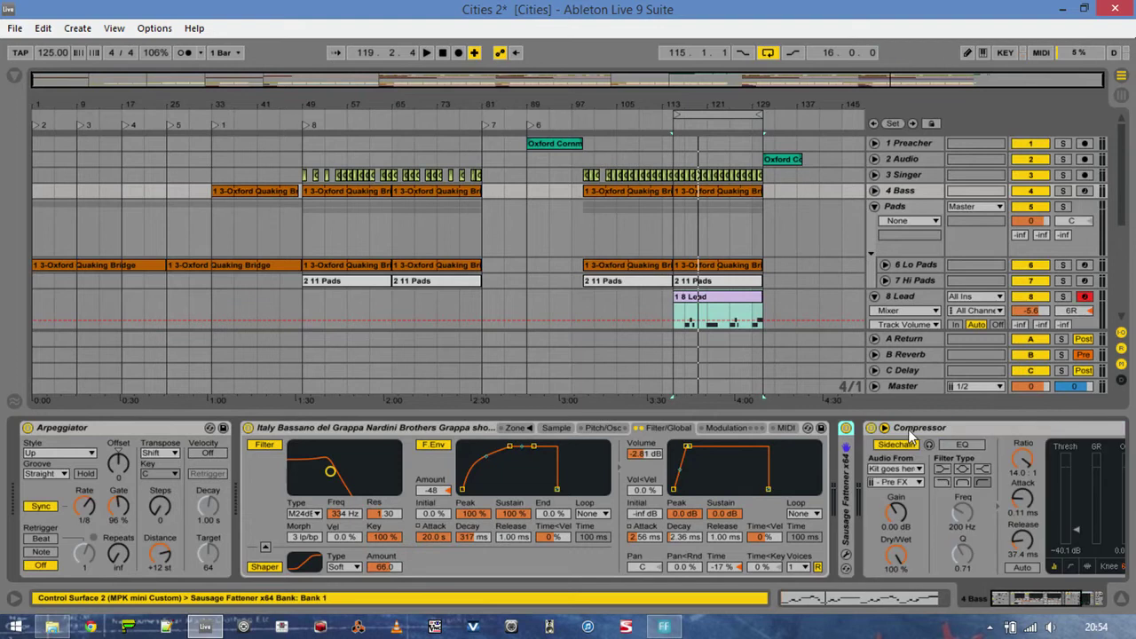
double_click(852, 454)
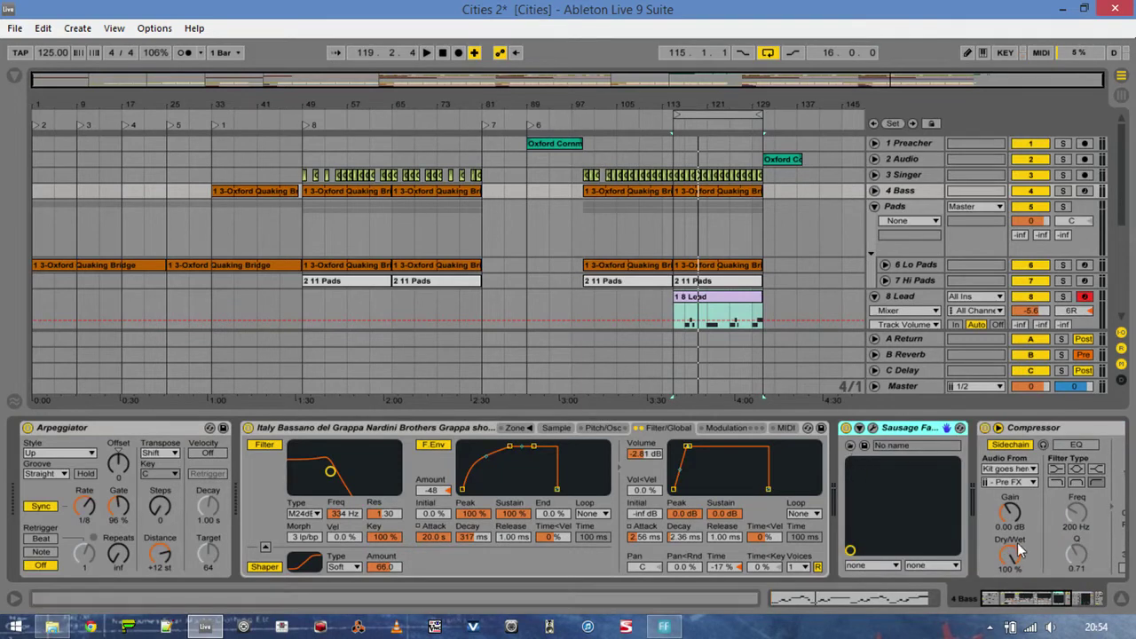
- Solo 4 Bass, play the looped section from bar 115, and examine the Compressor and Limiter during playback
click(1062, 191)
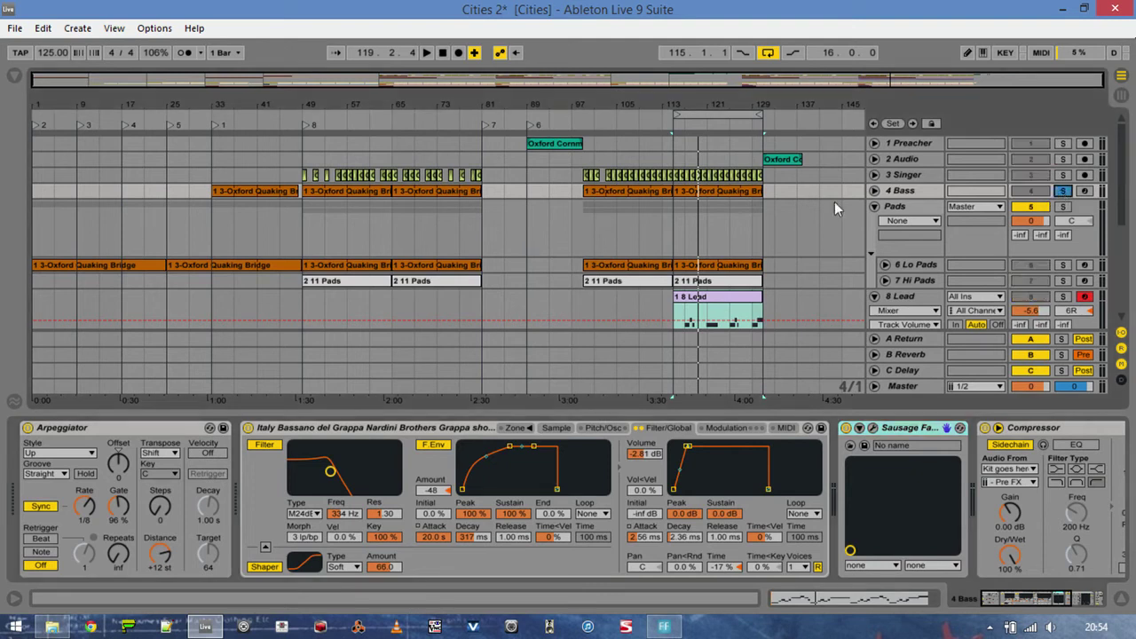
click(754, 192)
key(space)
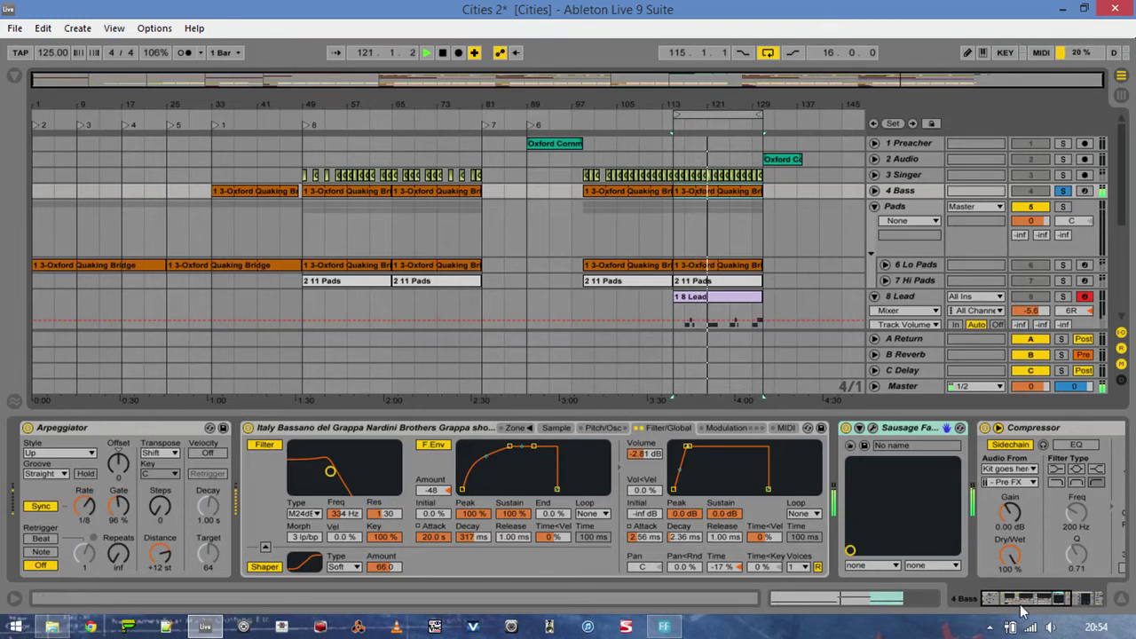
drag(1021, 604, 1078, 601)
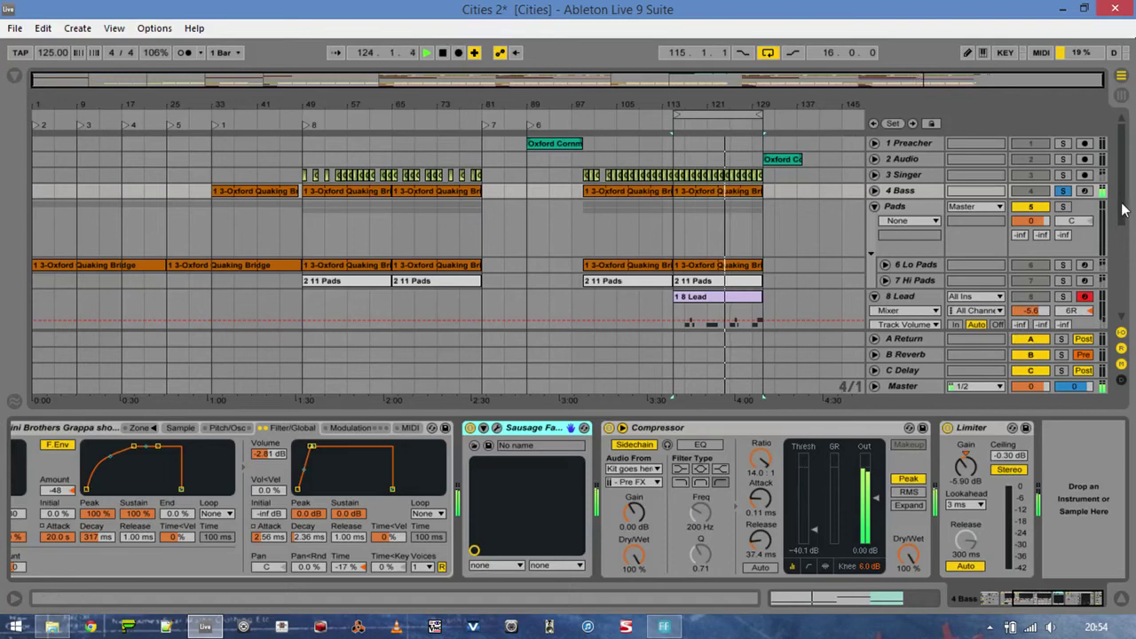
- Solo Drums alongside 4 Bass to audition them together, then hide the device view and clear the solos
drag(1123, 204, 1124, 264)
click(1064, 237)
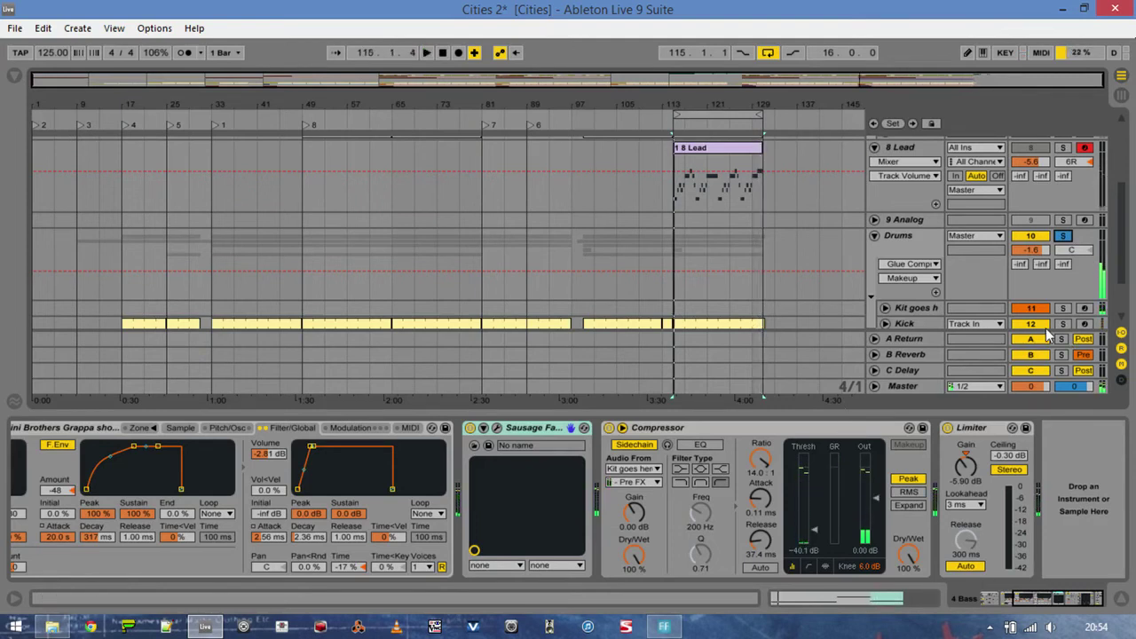
scroll(724, 317, up, 5)
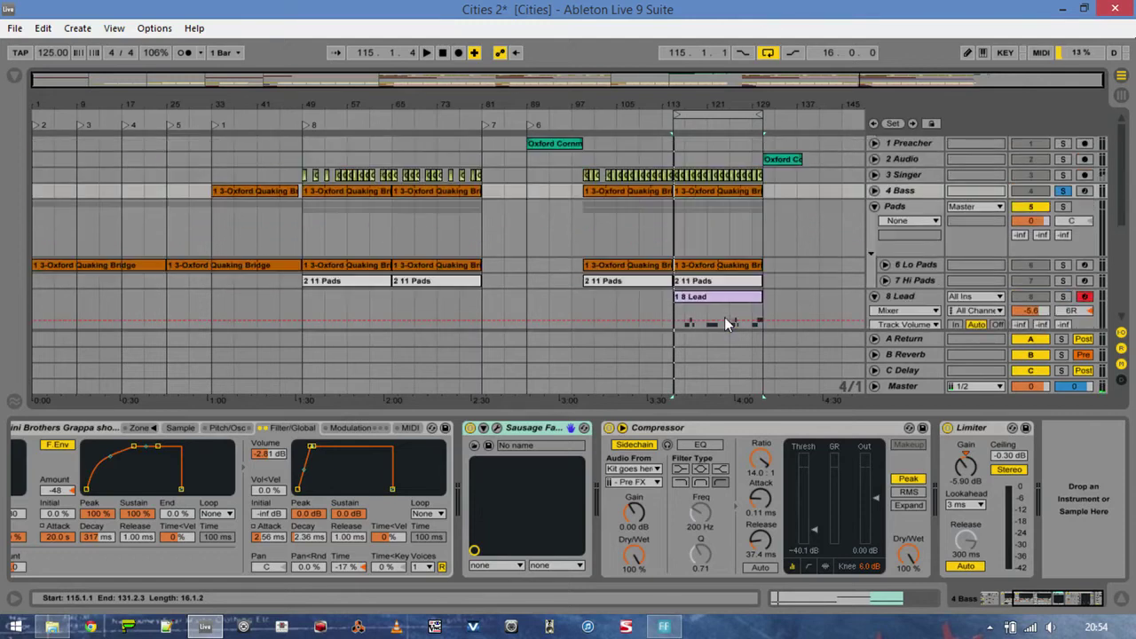
click(773, 411)
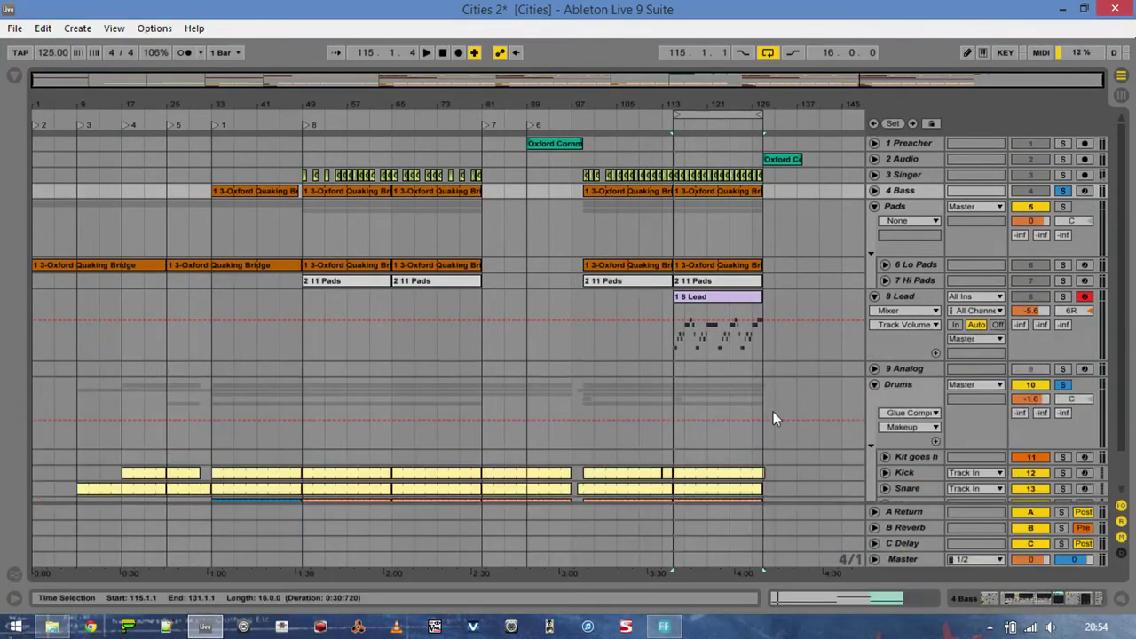
click(1065, 191)
- Unfold 3 Singer to show its waveforms and open its clip at bar 115 in the clip view
drag(706, 104, 587, 191)
drag(634, 132, 508, 132)
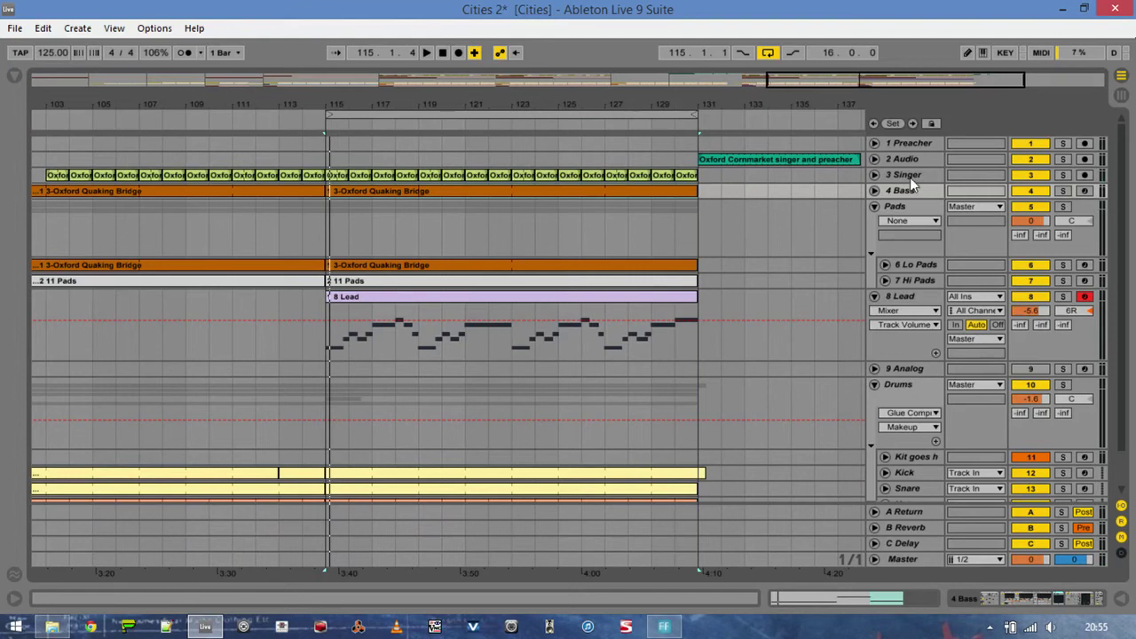
click(910, 178)
click(874, 175)
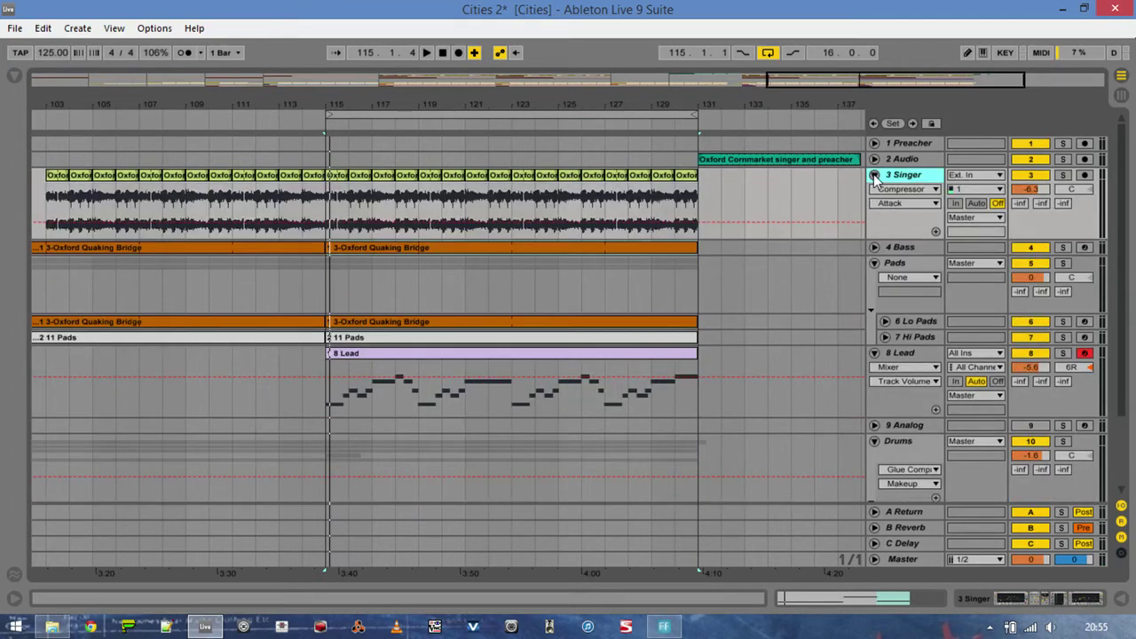
drag(340, 105, 339, 160)
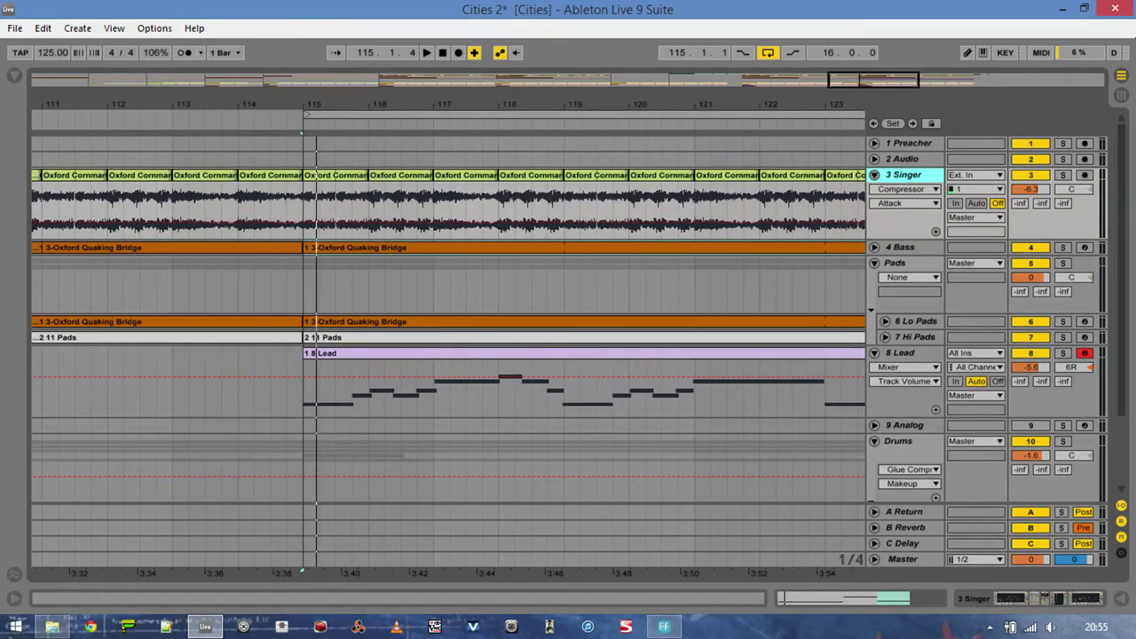
click(343, 174)
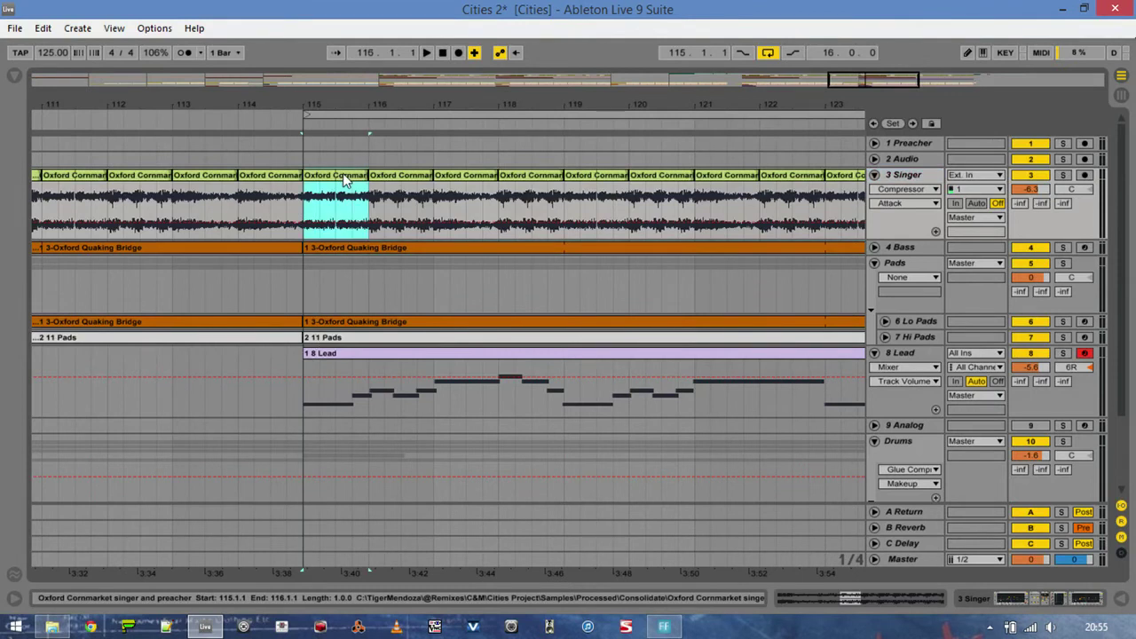
double_click(343, 173)
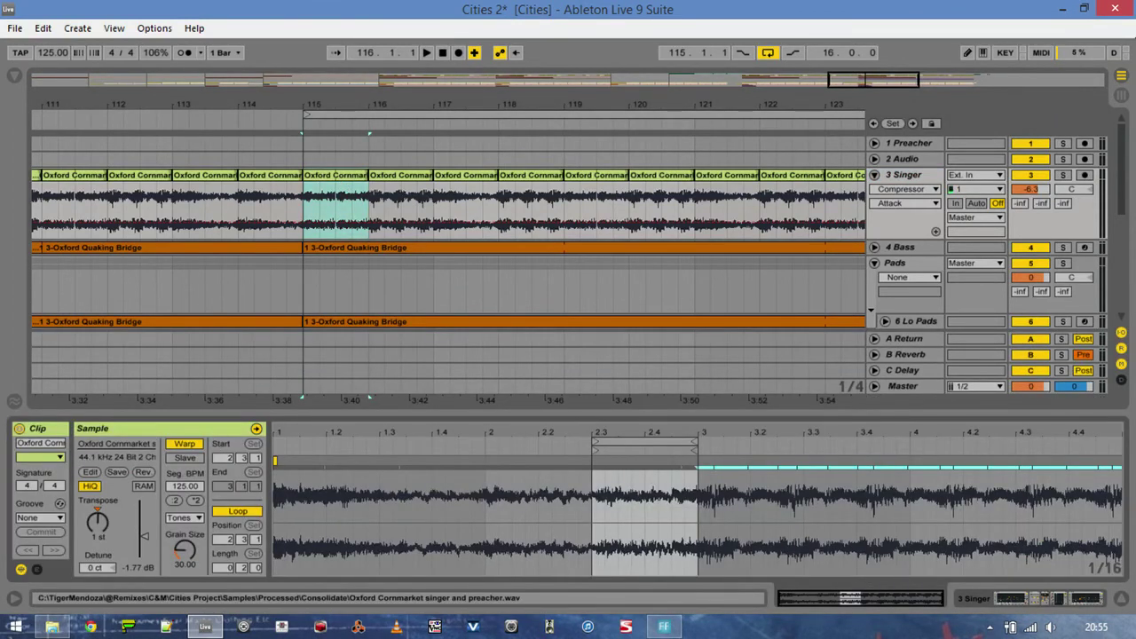
- Show the clip's source file in the browser and select the original Oxford Cornmarket singer and preacher.mp3 recording
click(128, 444)
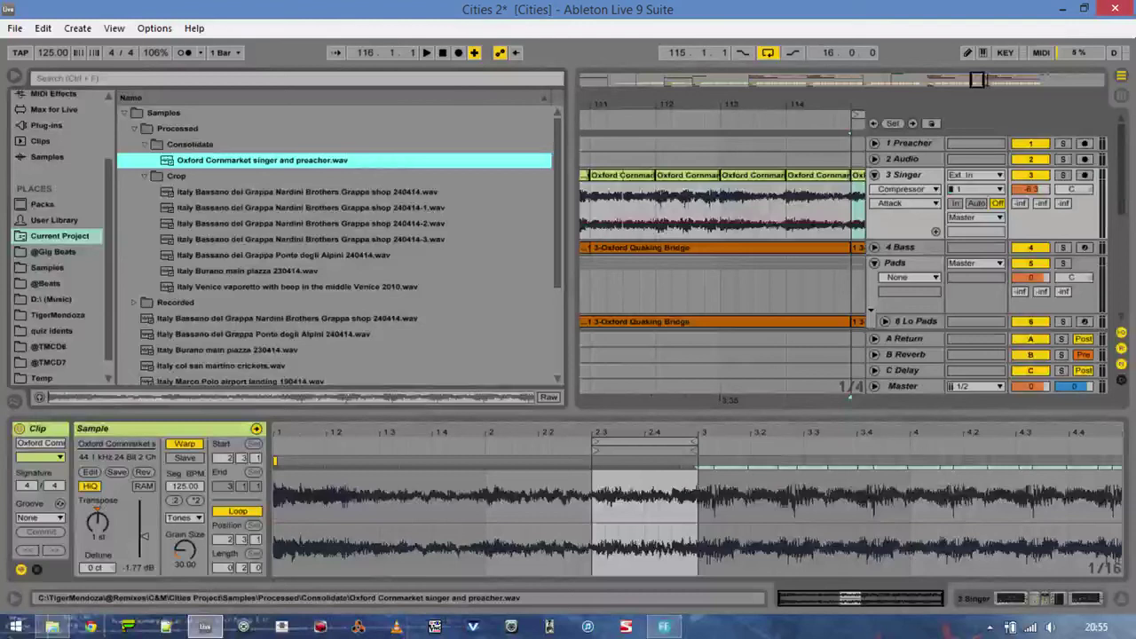
click(291, 188)
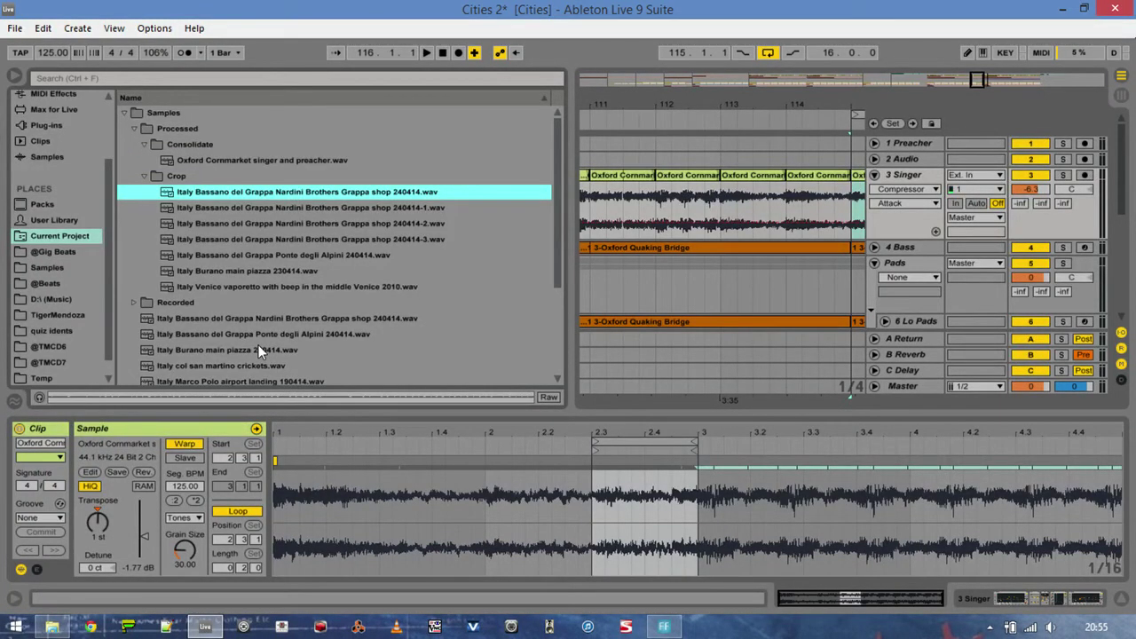
scroll(258, 349, down, 5)
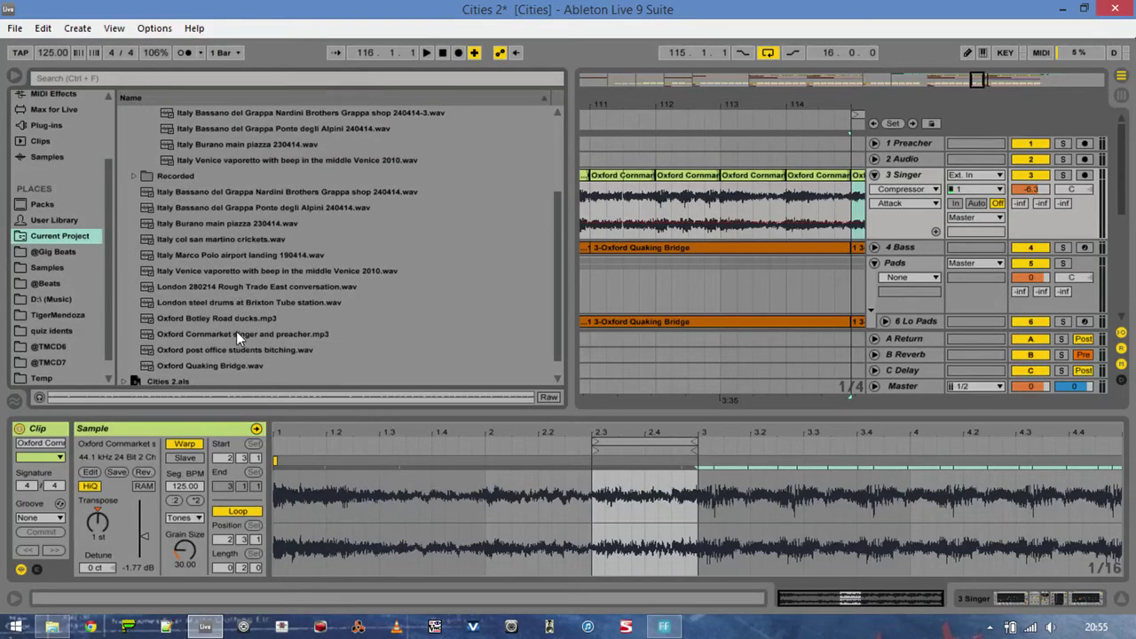
click(236, 334)
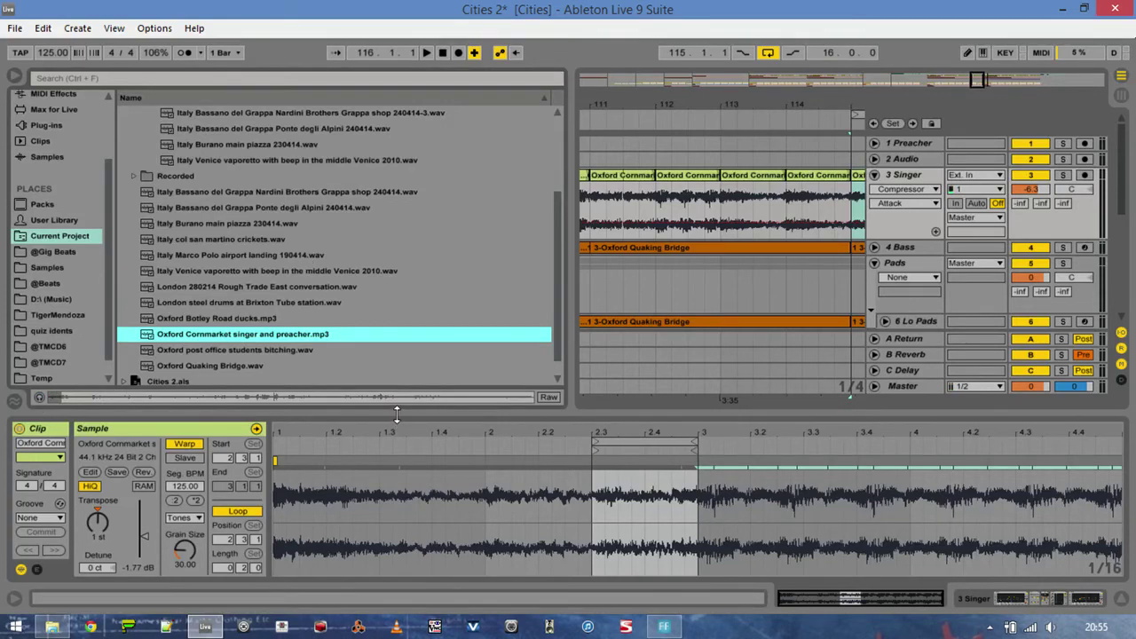
- Hide the clip view to survey the arrangement, then open the 3 Singer clip at bar 103
key(ctrl+alt+l)
drag(723, 105, 723, 58)
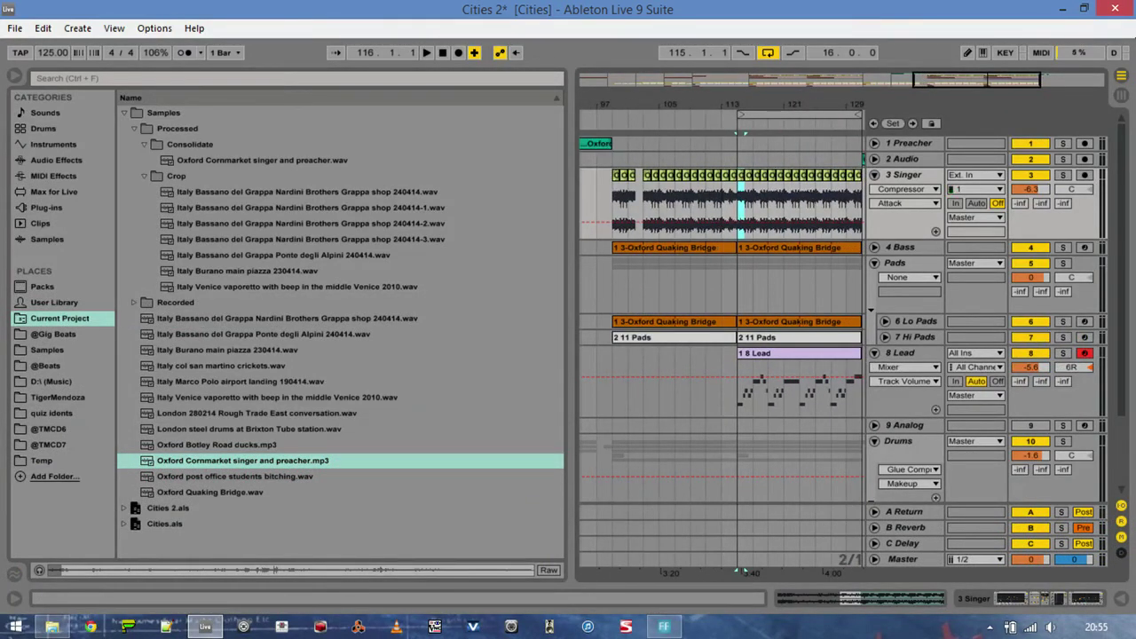
mouse_move(659, 104)
mouse_down()
mouse_move(734, 162)
mouse_move(763, 147)
mouse_up()
double_click(728, 175)
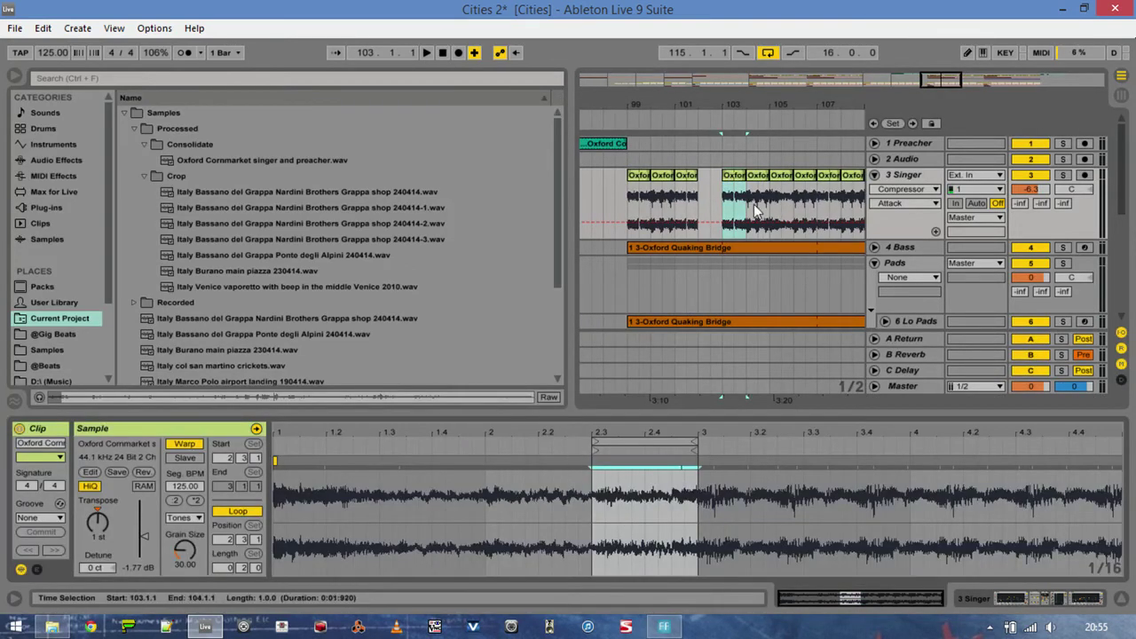
- Play the arrangement from bar 103, solo 3 Singer to audition it alone, and stop playback
key(space)
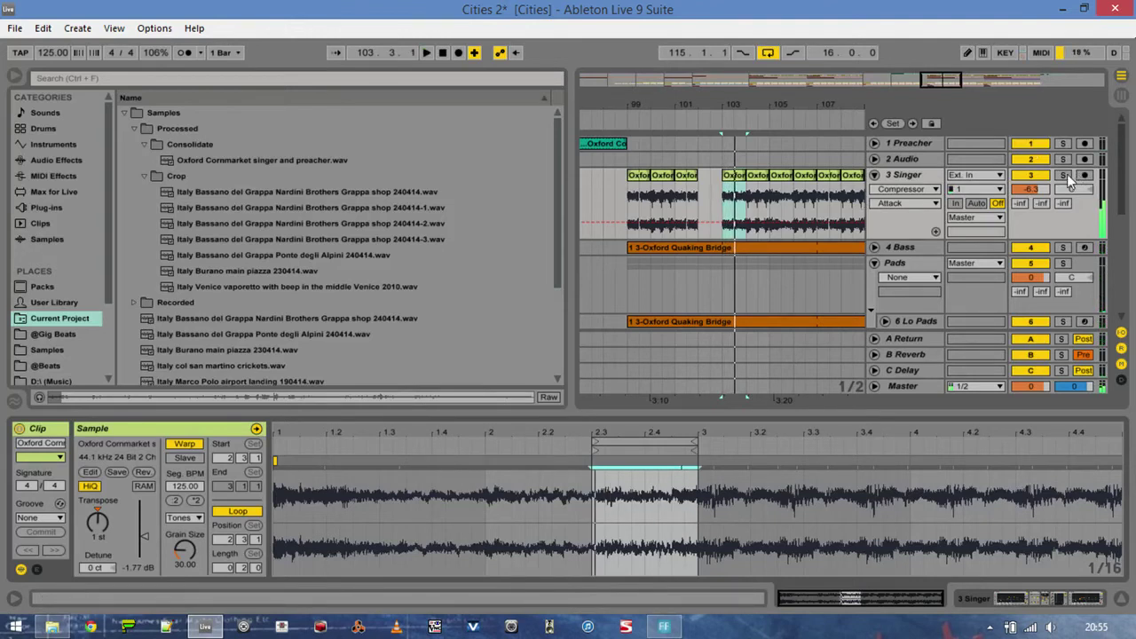
click(1066, 175)
key(space)
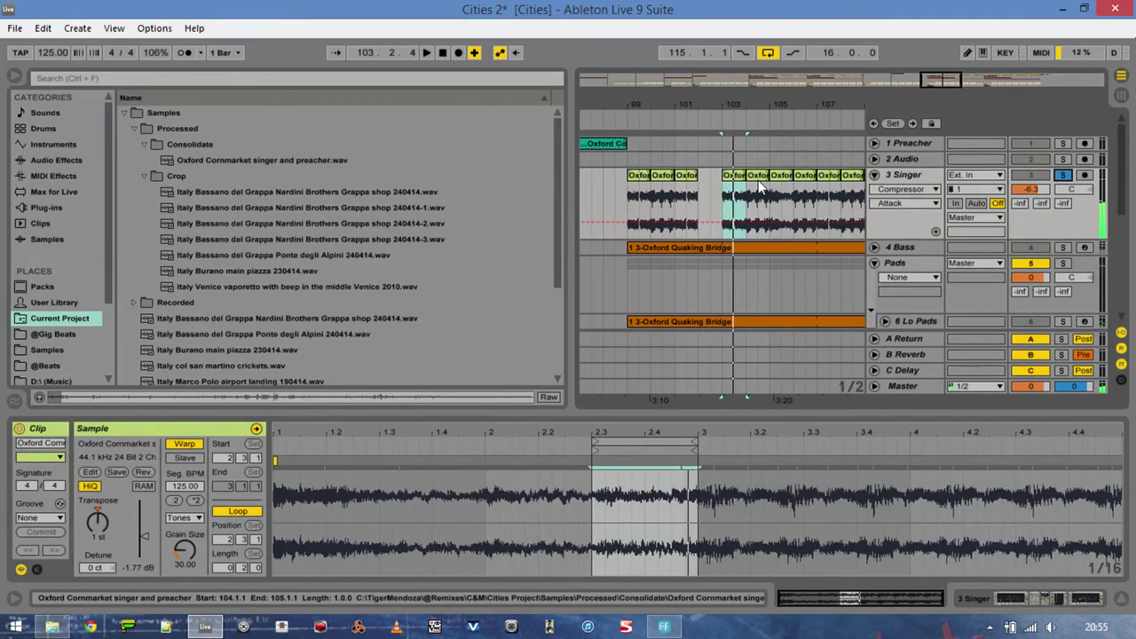
- Show the 3 Singer device chain and select its first Kill the subs EQ, EQ Three and the closing Kill the subs EQ in turn
click(906, 175)
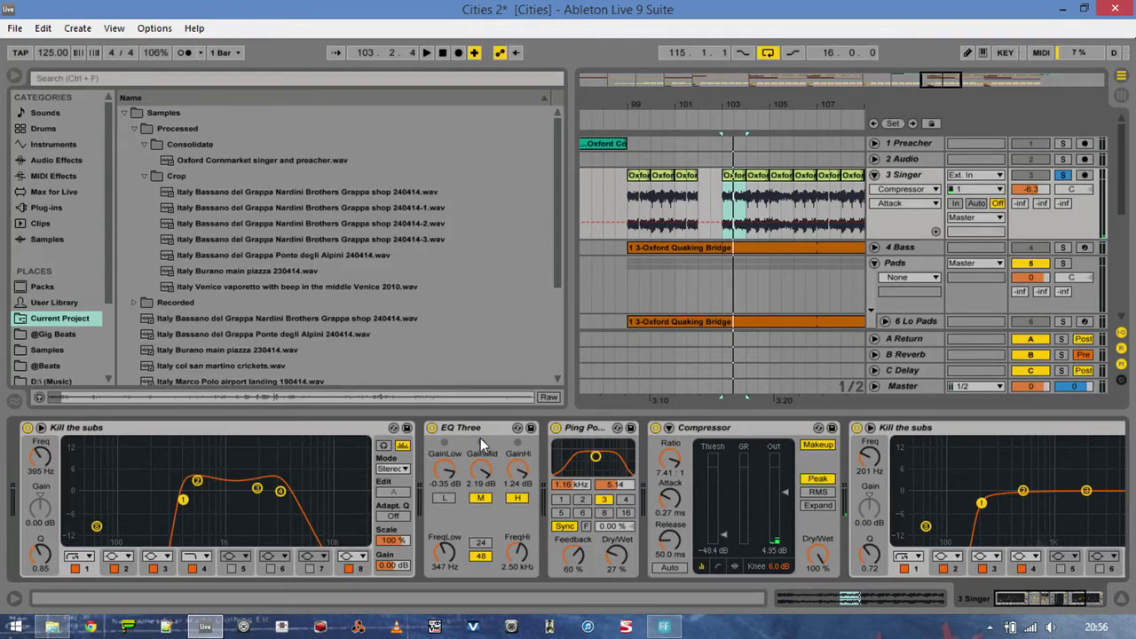
click(294, 429)
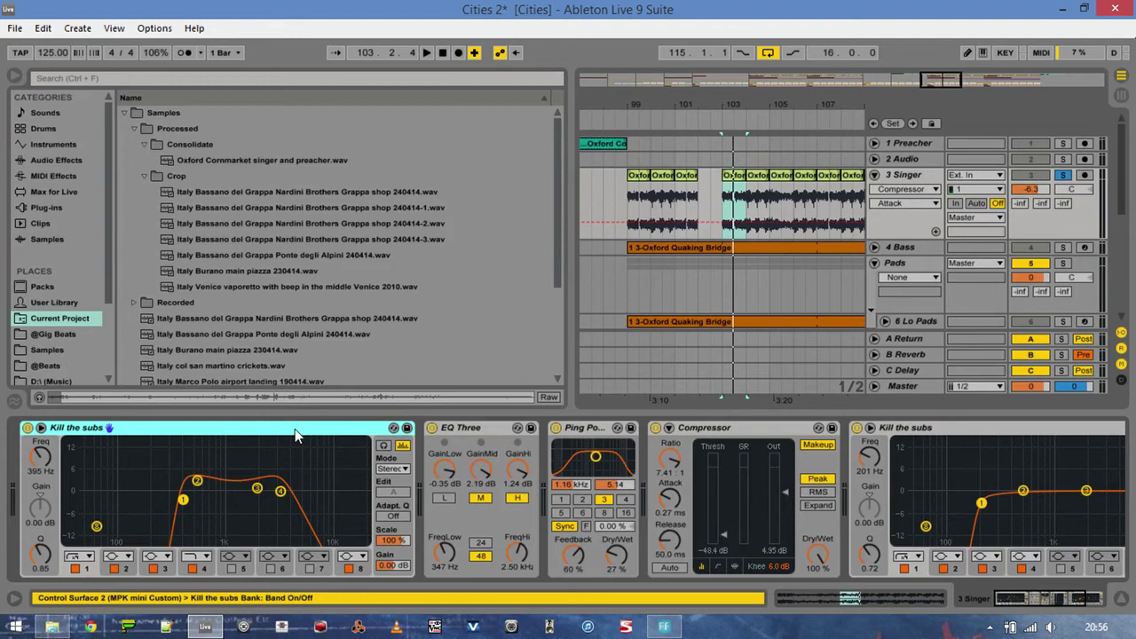
click(476, 429)
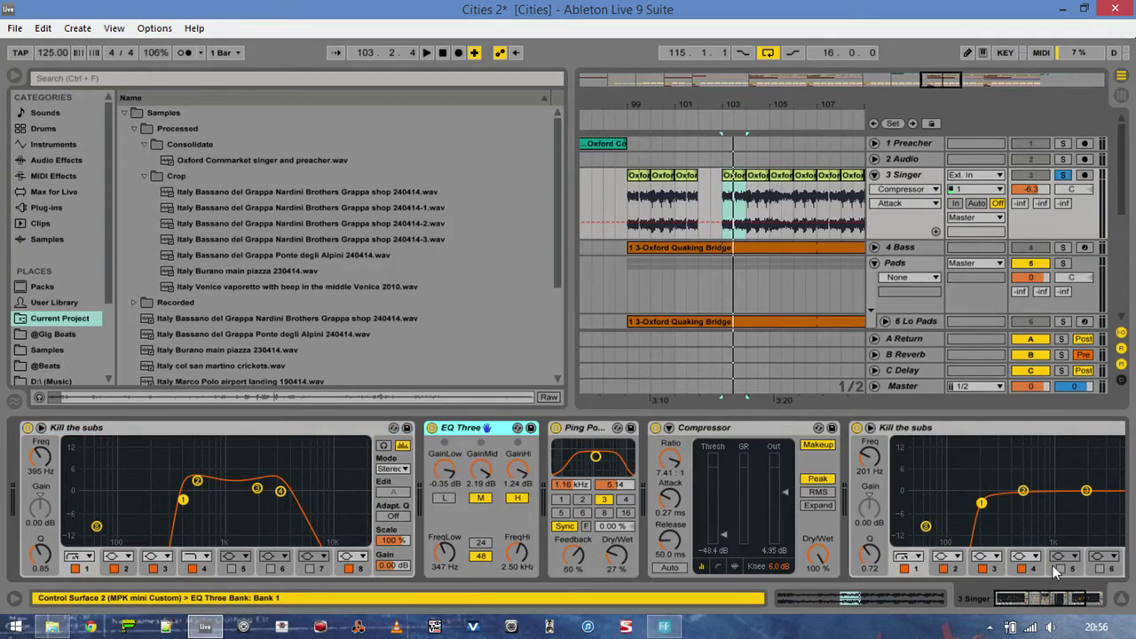
drag(1039, 603, 1056, 606)
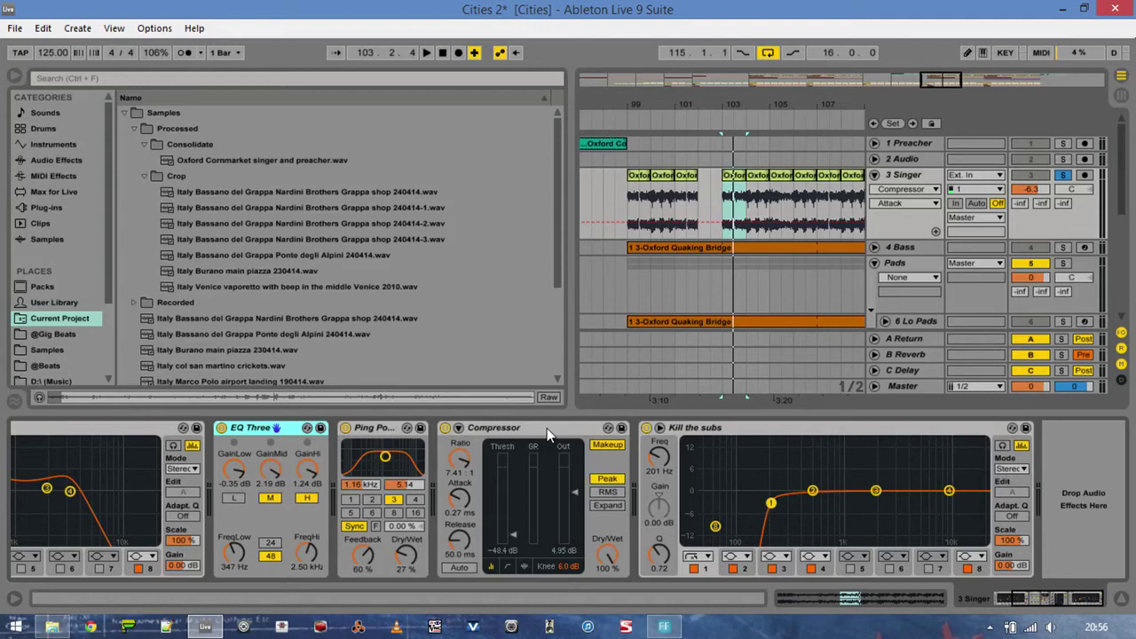
click(846, 433)
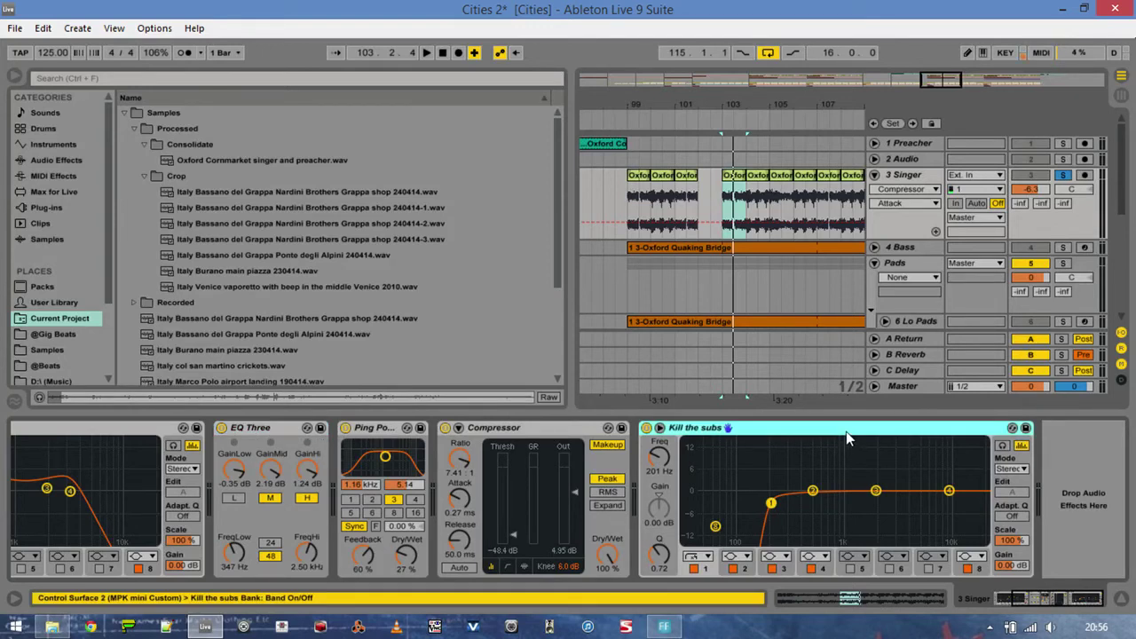
- Hide the browser to widen the arrangement and select the looped section from bar 115 to bar 131
drag(693, 105, 694, 66)
key(super+c)
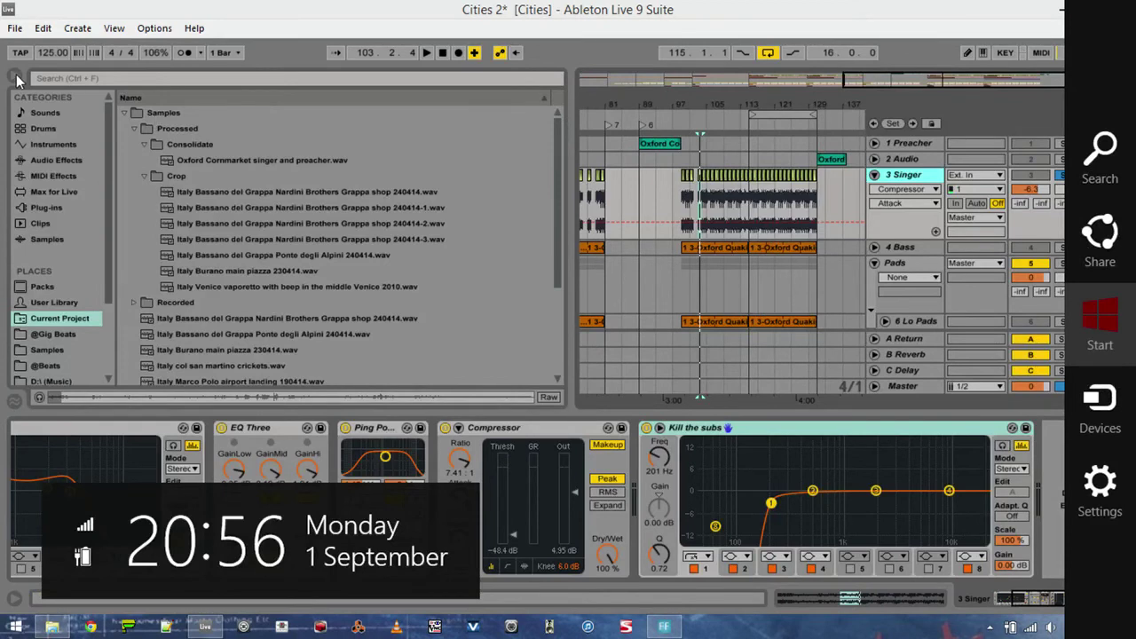
click(16, 78)
click(16, 78)
drag(232, 105, 509, 122)
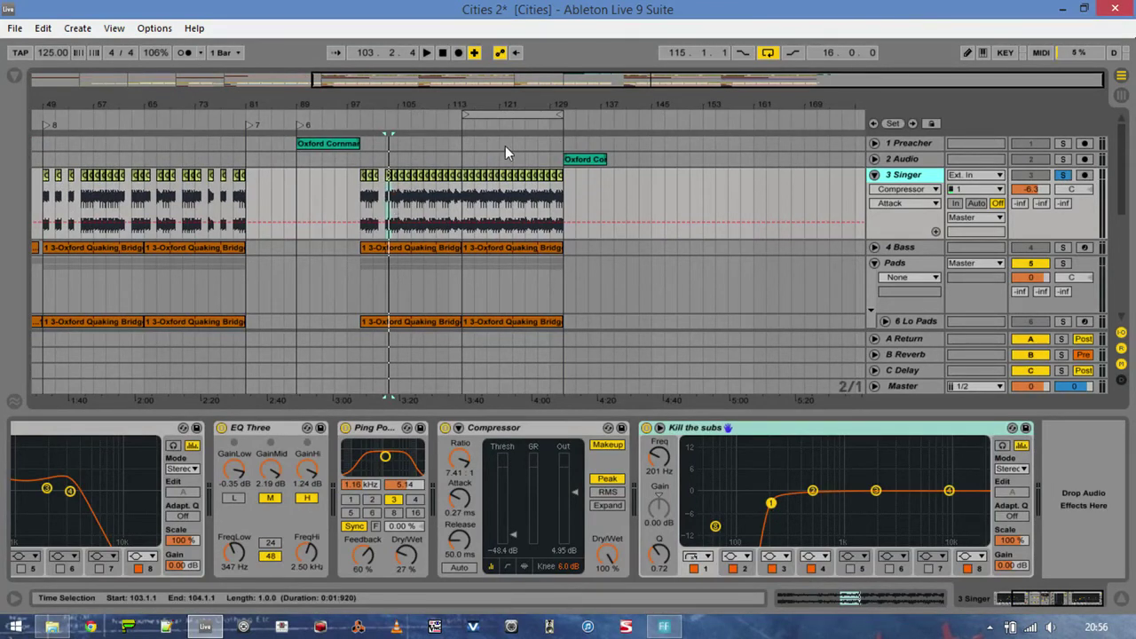
click(477, 112)
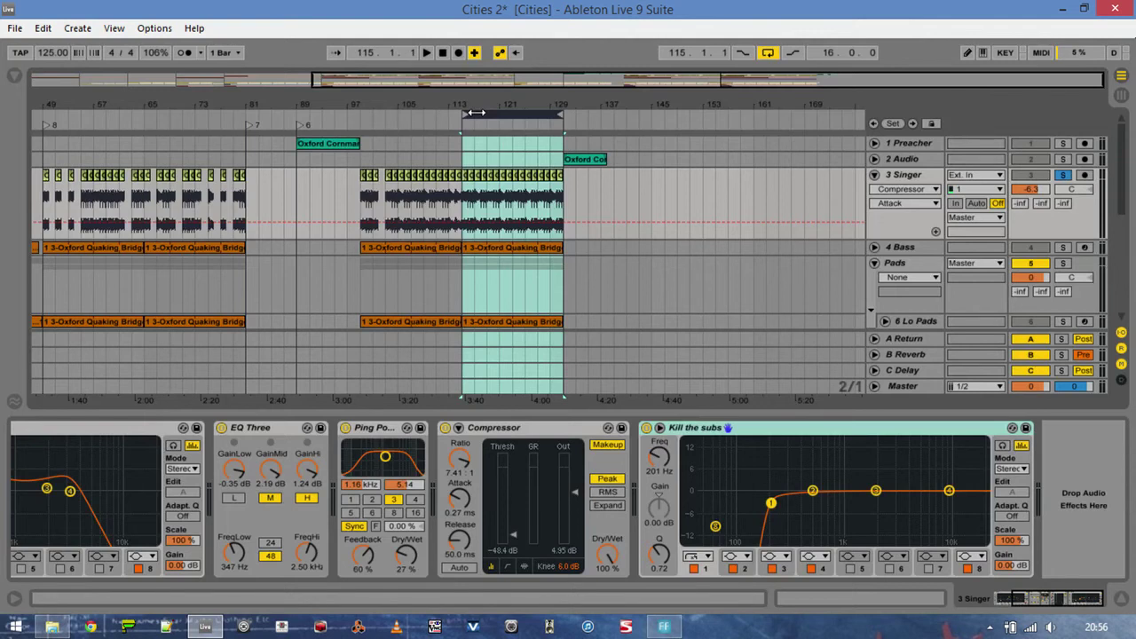
- Switch to Session View and launch the three Oxford Cornmarket clips on 3 Singer one after another
key(Tab)
click(227, 91)
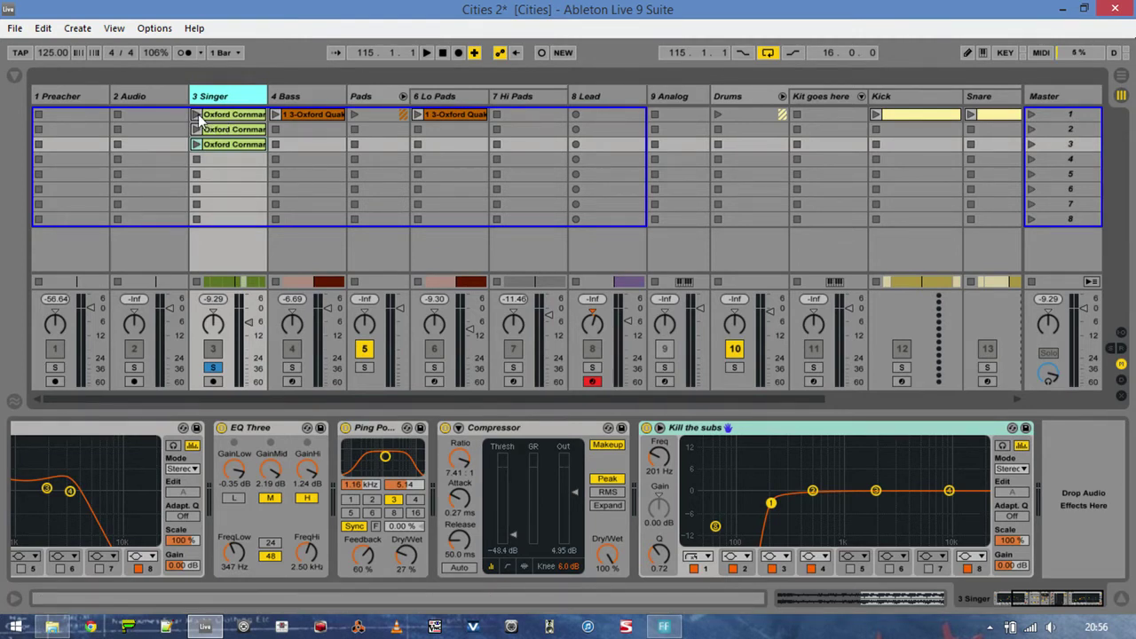
click(197, 114)
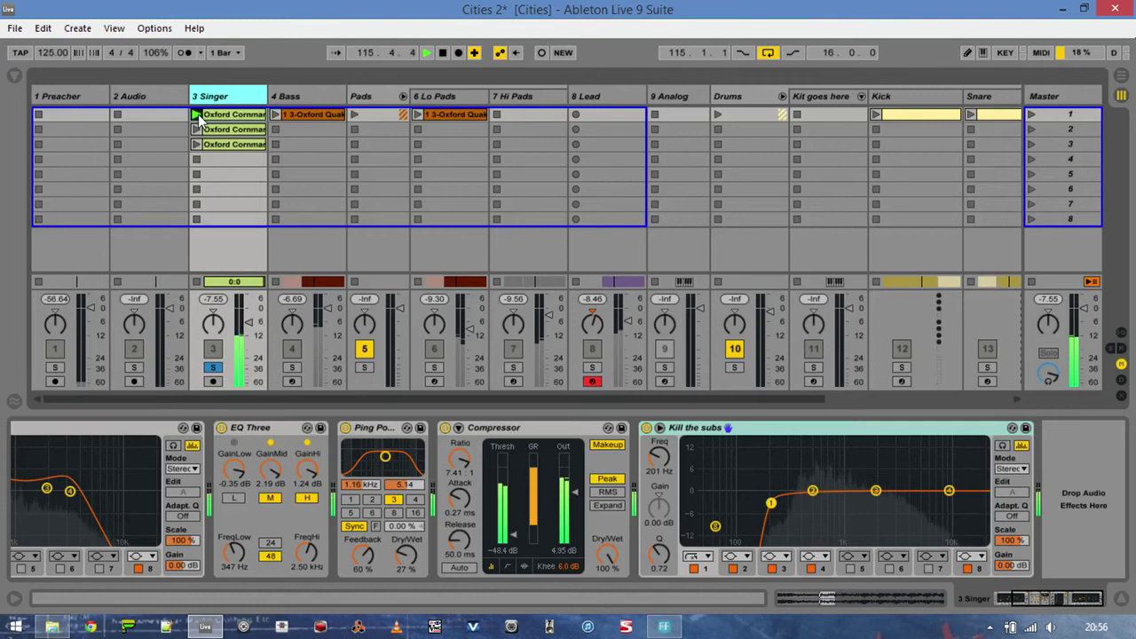
key(Down)
key(Return)
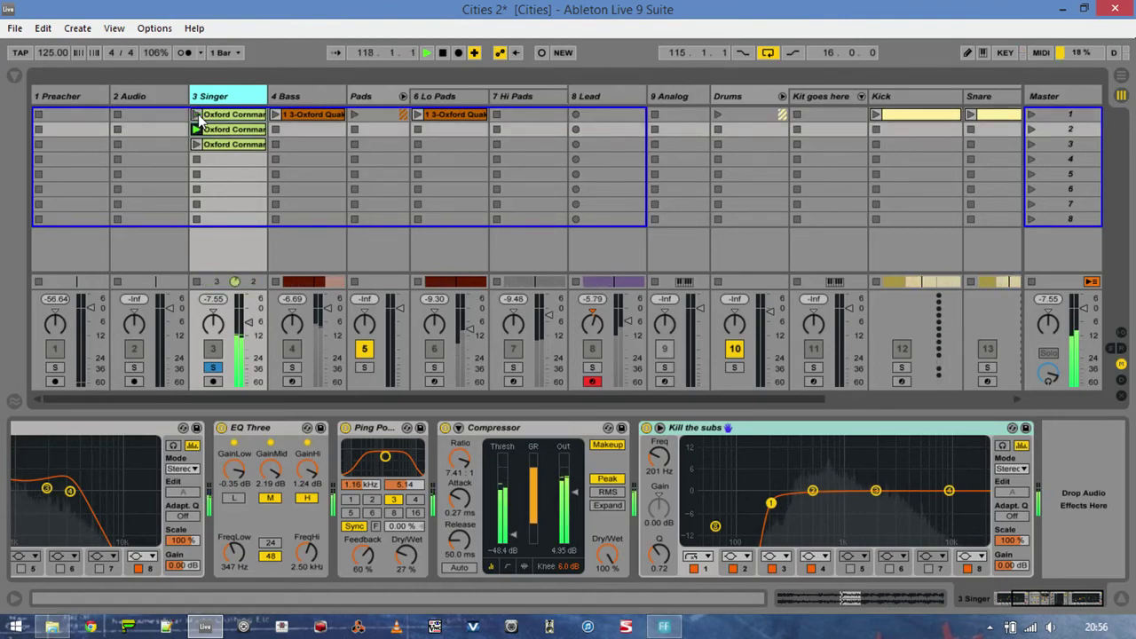
key(Down)
key(Return)
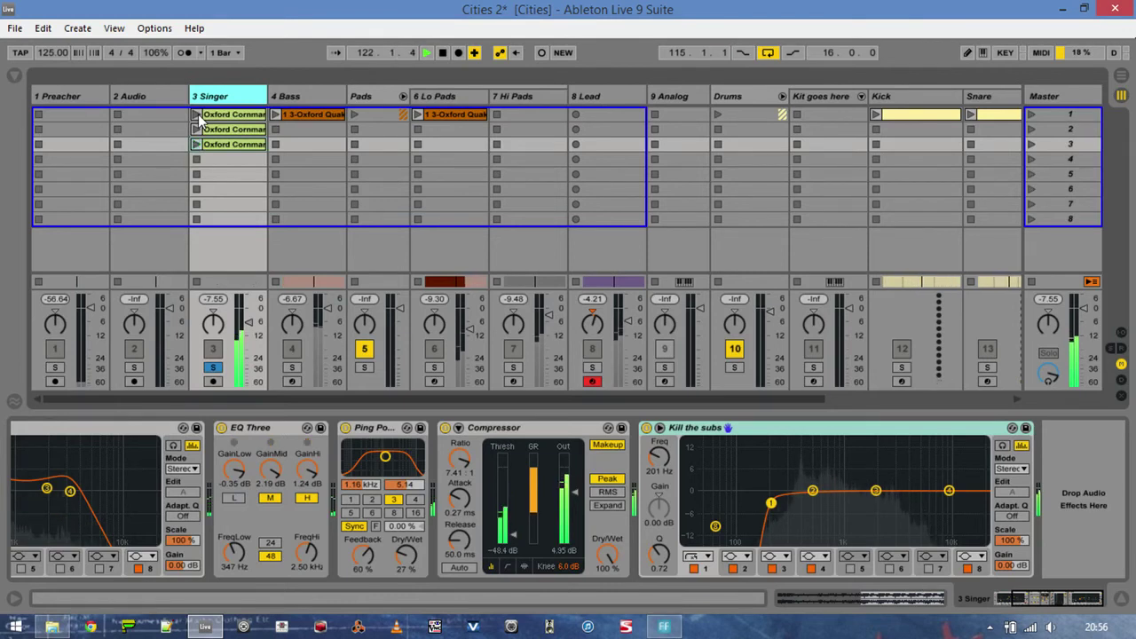
- Return to Arrangement View, clear the 3 Singer solo and restore the track's arrangement playback
key(Tab)
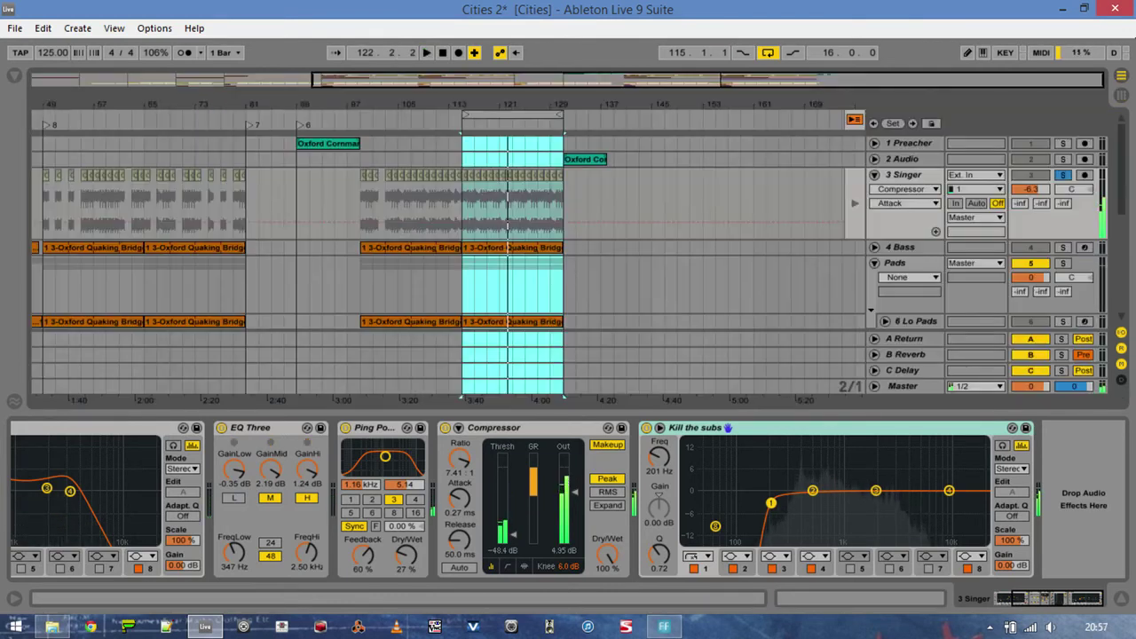
click(1063, 177)
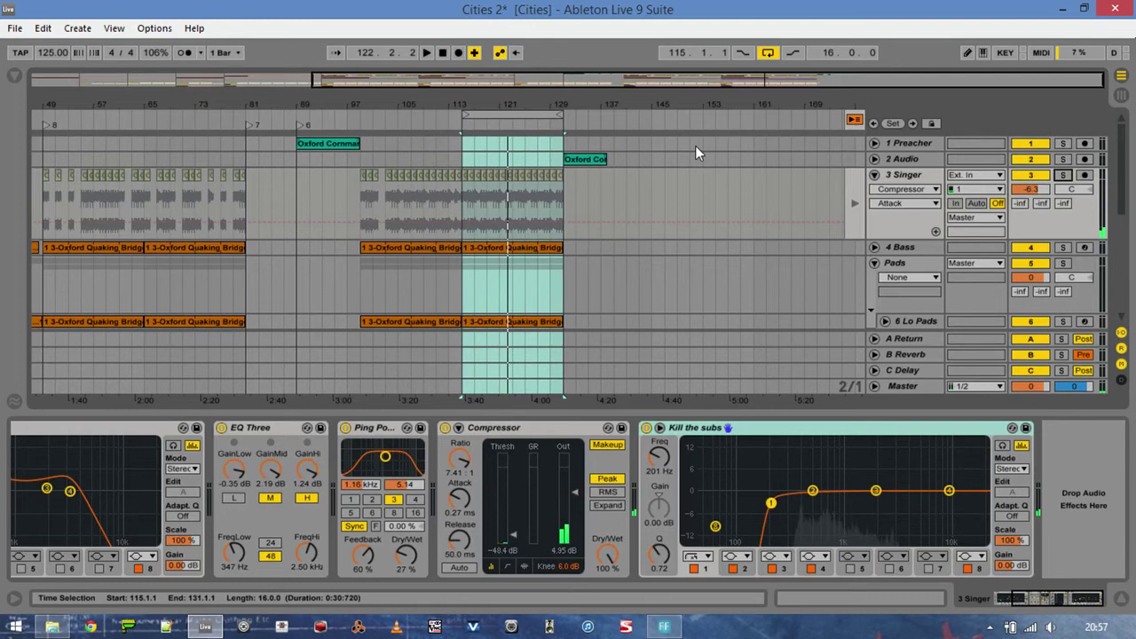
click(855, 122)
- Hide the device view and play the full mix of the looped section from bar 115
click(510, 117)
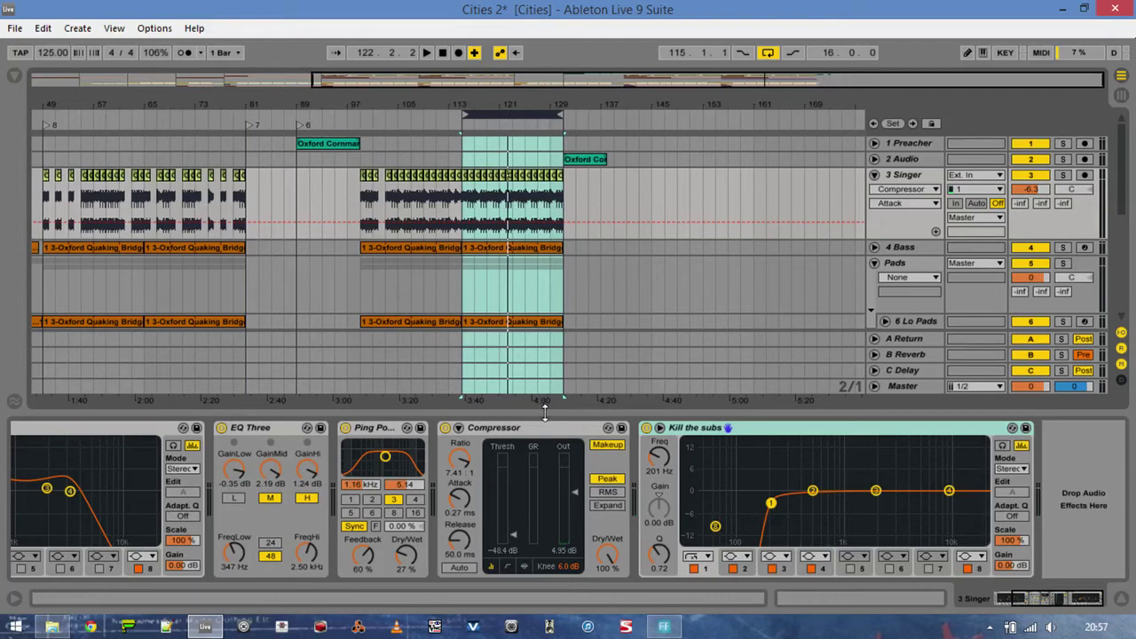
key(ctrl+alt+l)
key(space)
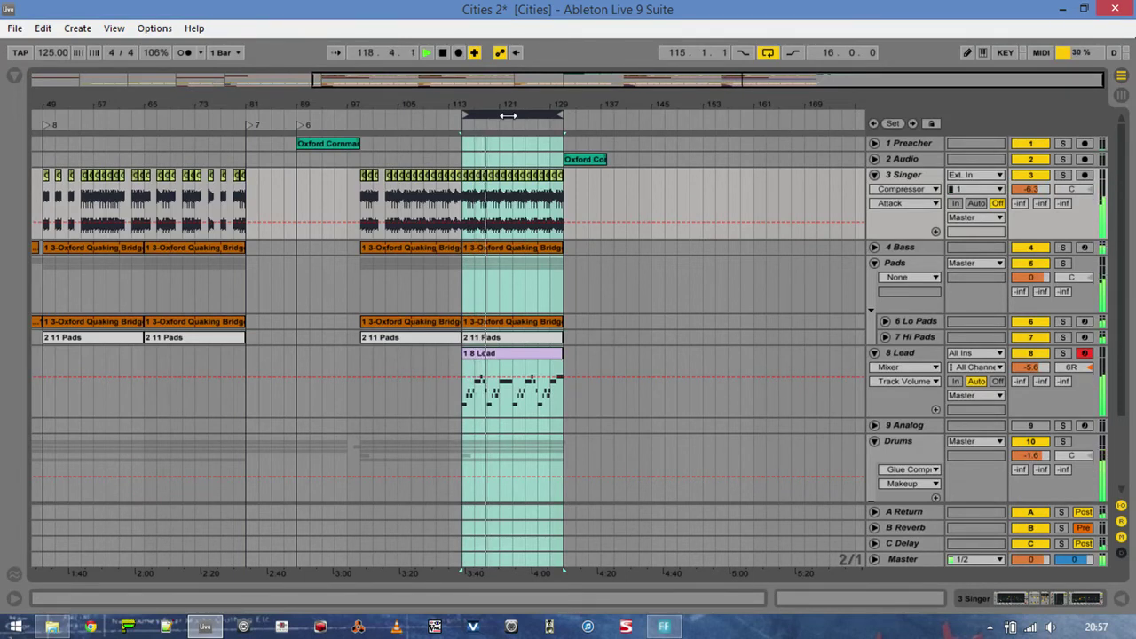
- Move the 16-bar loop to start at bar 99 and compare 3 Singer soloed against the full mix before stopping playback
drag(508, 115, 406, 115)
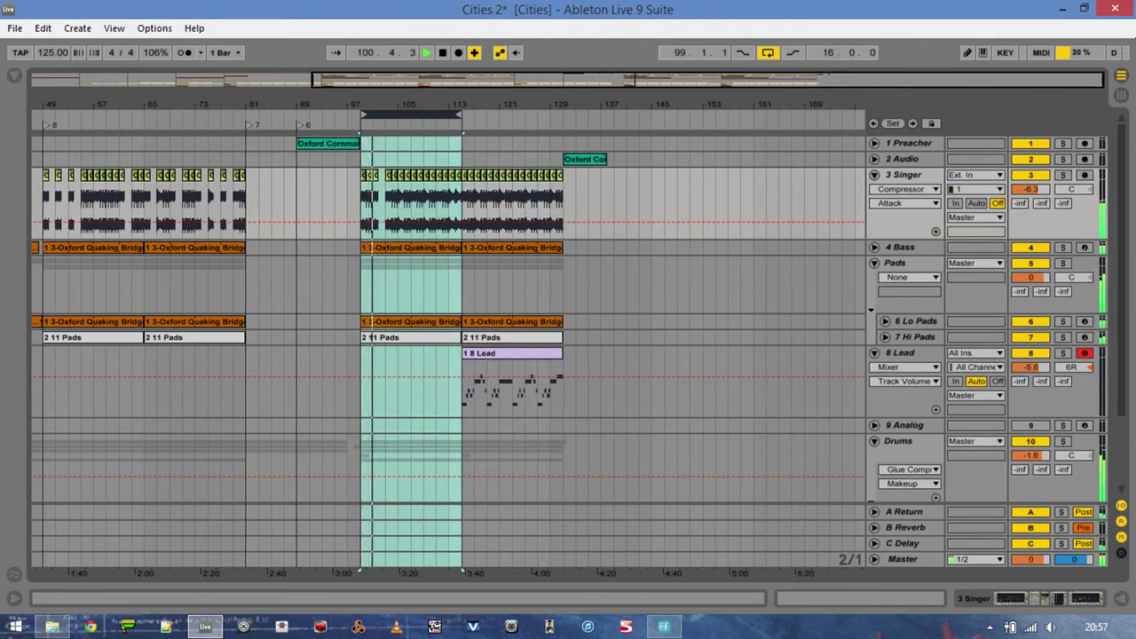
click(1066, 175)
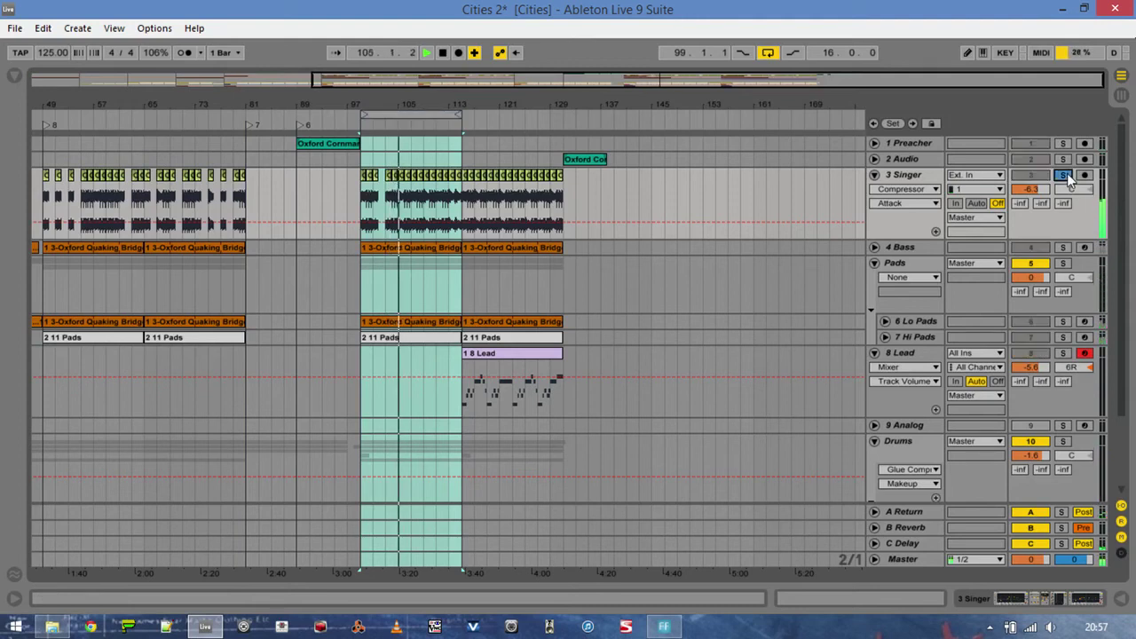
click(1066, 175)
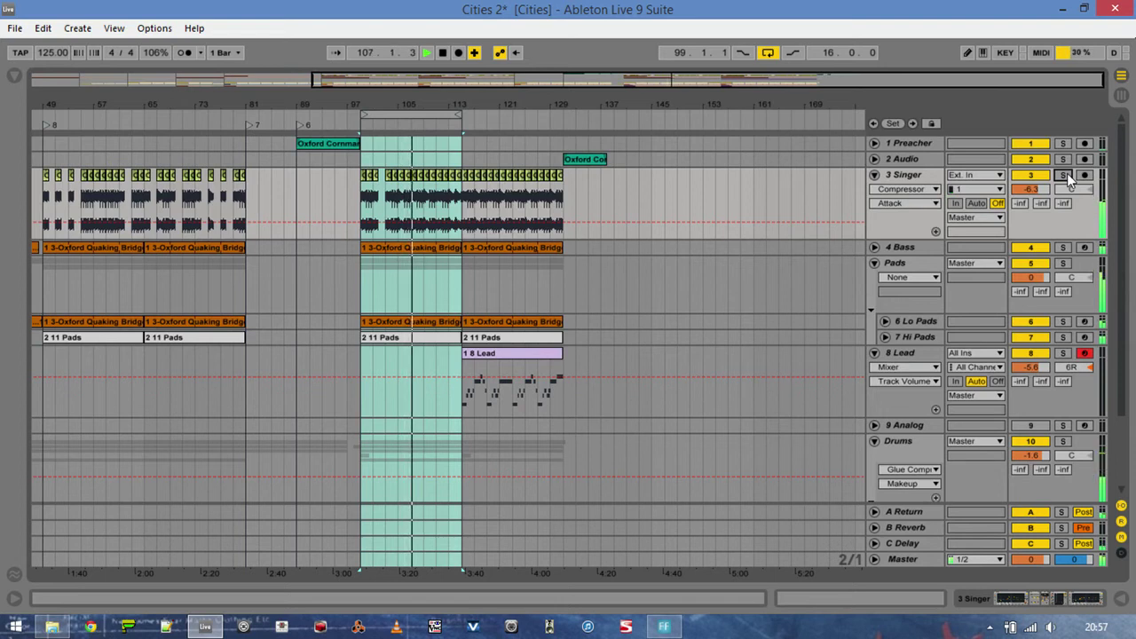
key(space)
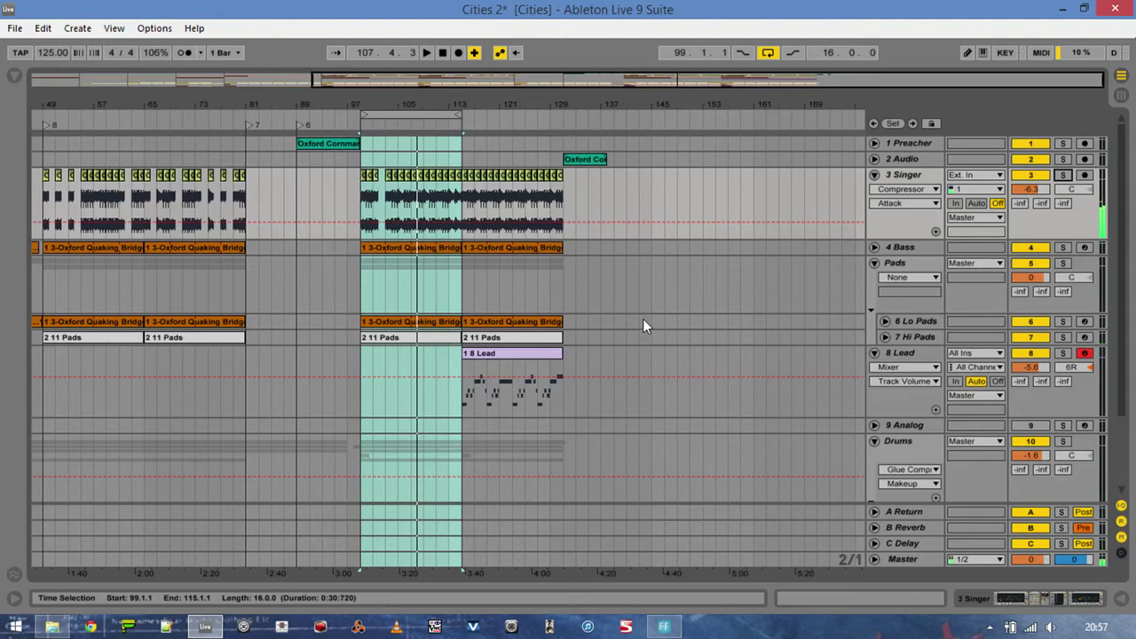
- Place the playback position at locator 6 at bar 89 and show the 1 Preacher device chain
click(907, 139)
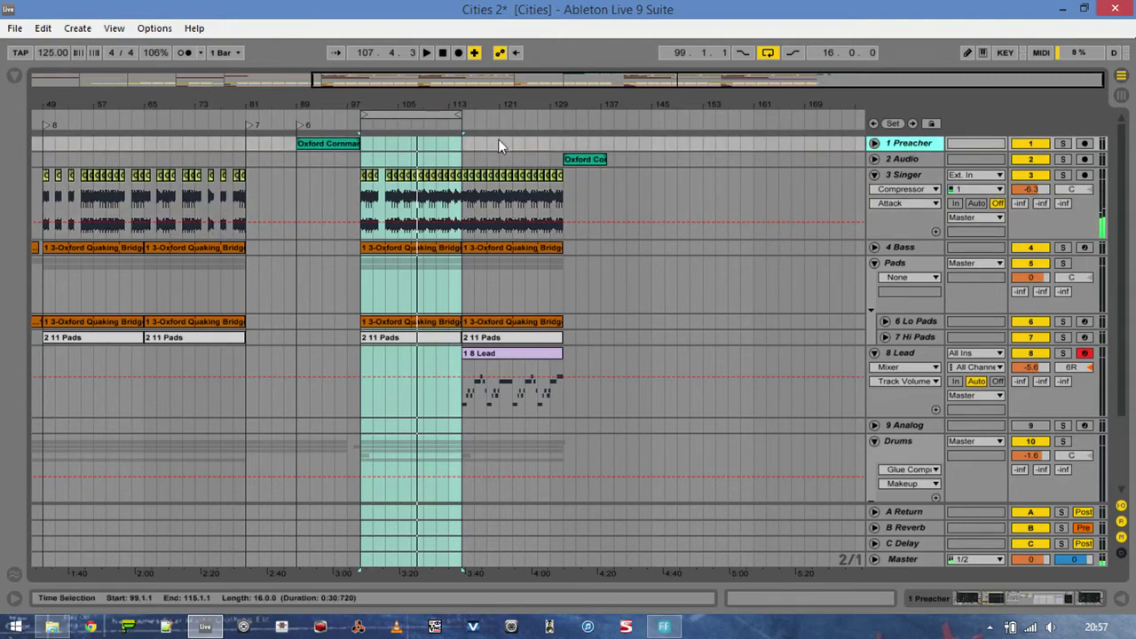
click(298, 122)
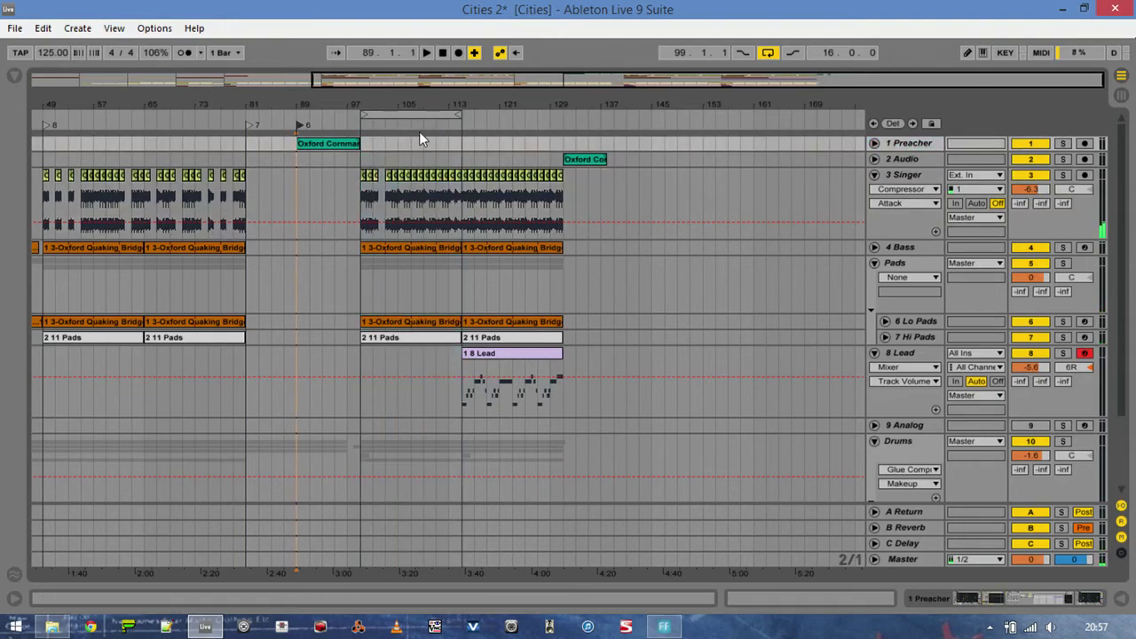
double_click(925, 146)
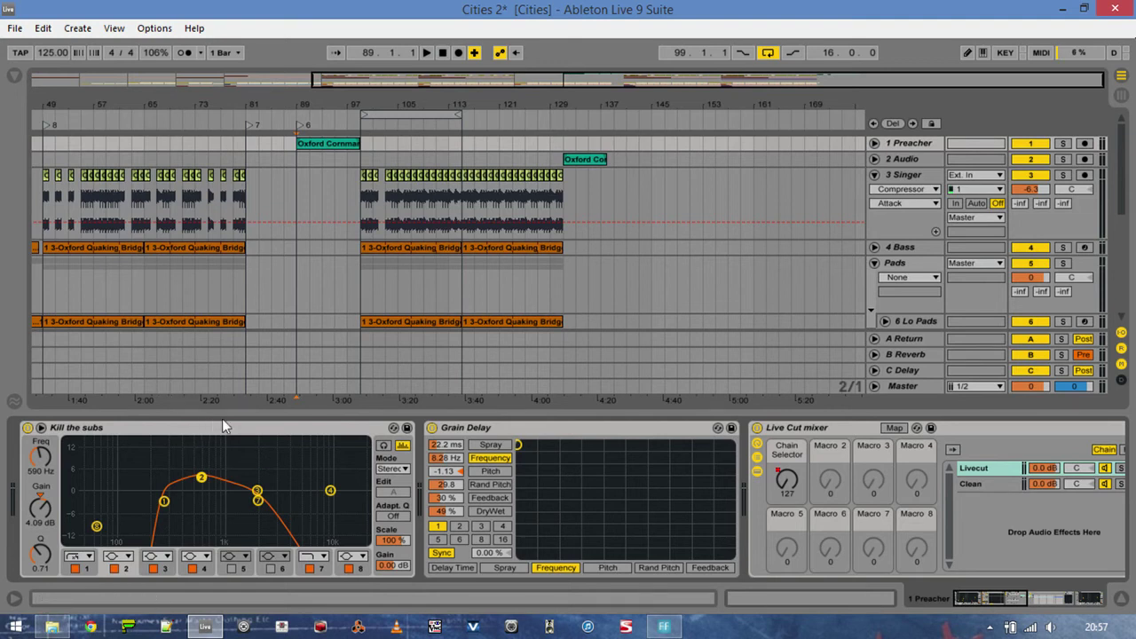
- Play from locator 6 with 1 Preacher soloed to audition its processed clip, then stop playback
click(299, 125)
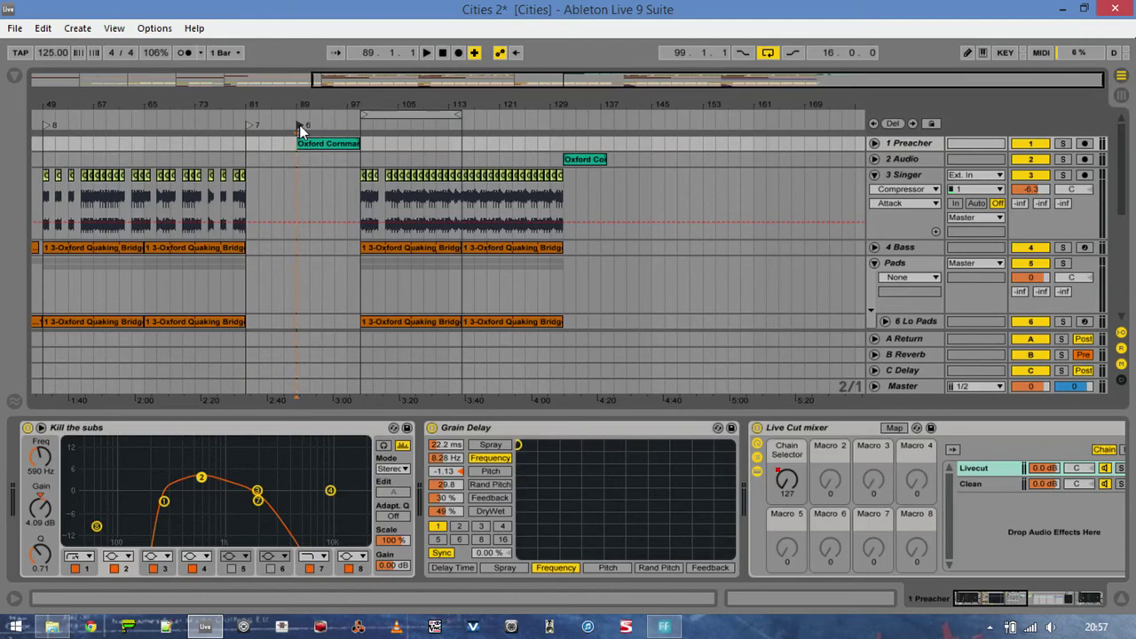
key(space)
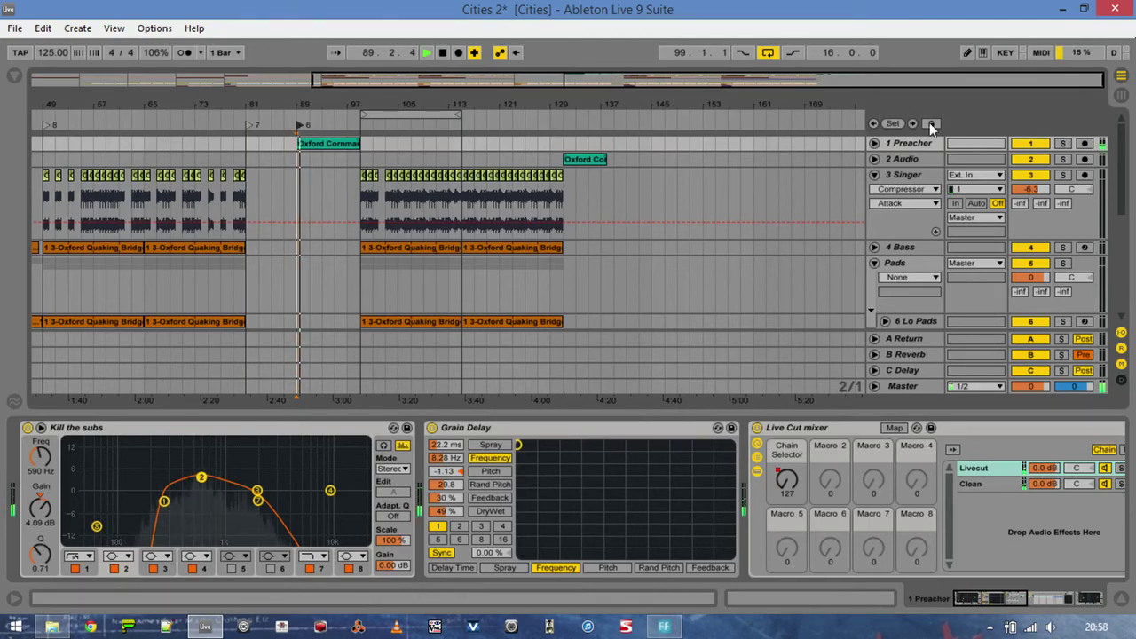
click(1062, 143)
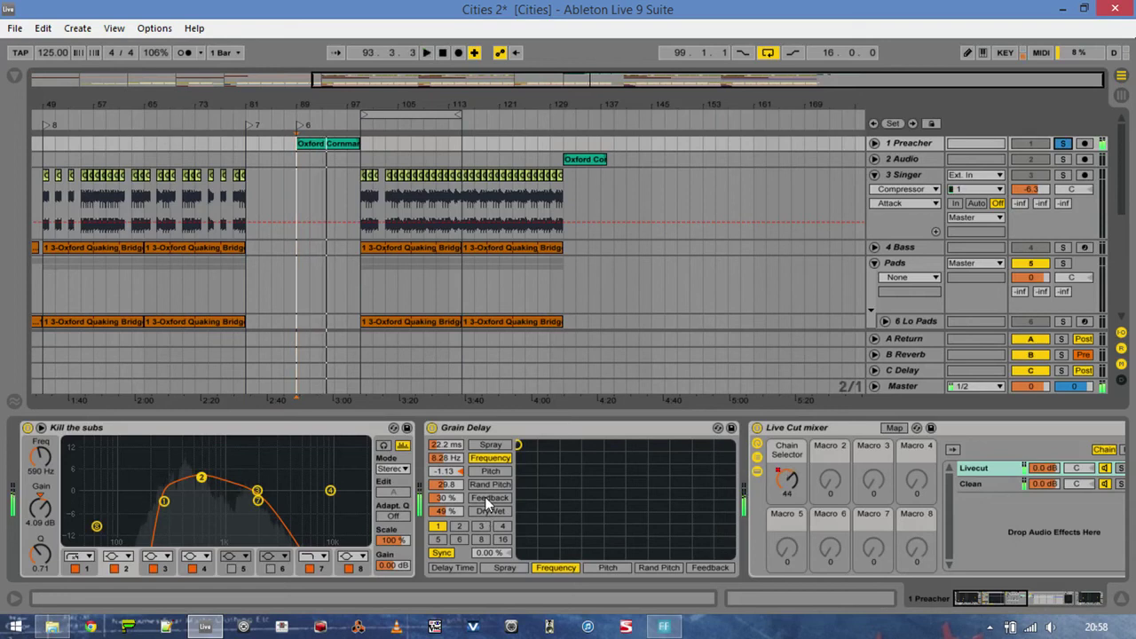
key(space)
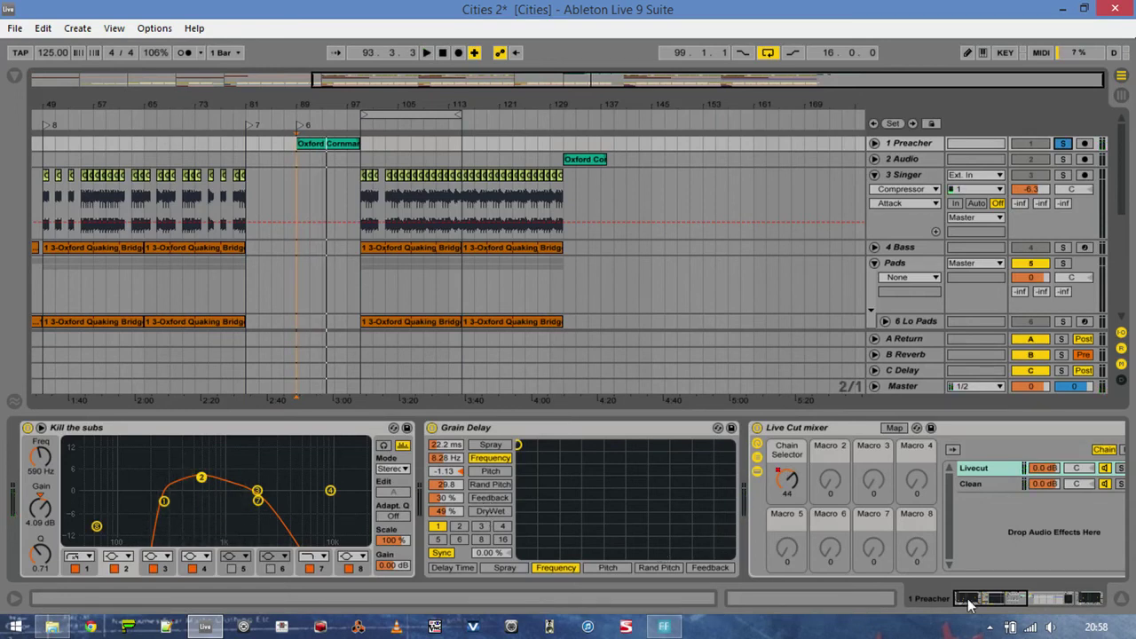
- Bring the Live Cut mixer rack on 1 Preacher into view and hide its chain list
drag(972, 601, 1004, 602)
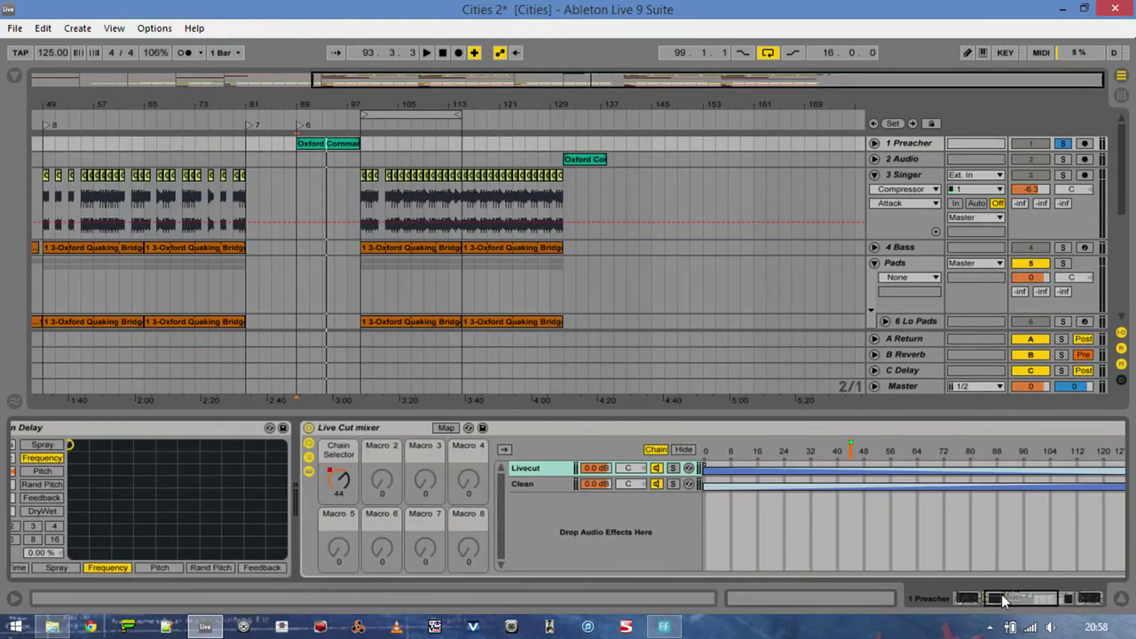
click(308, 460)
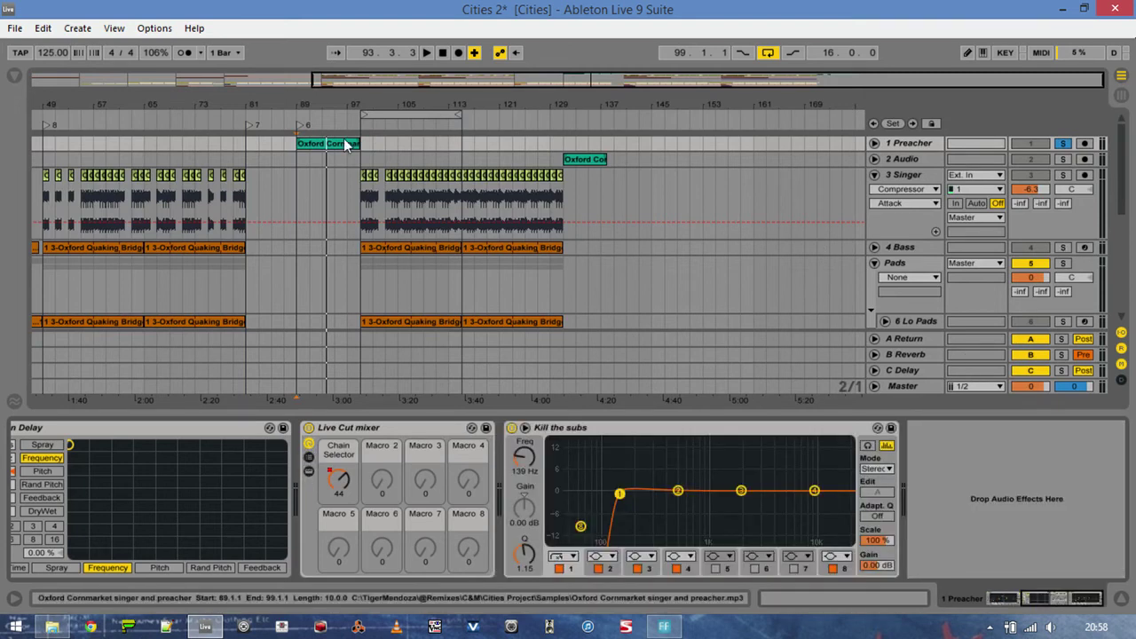
- Replay 1 Preacher from locator 6 with its Chain Selector automation unfolded and the Live Cut mixer's chain list shown
click(299, 125)
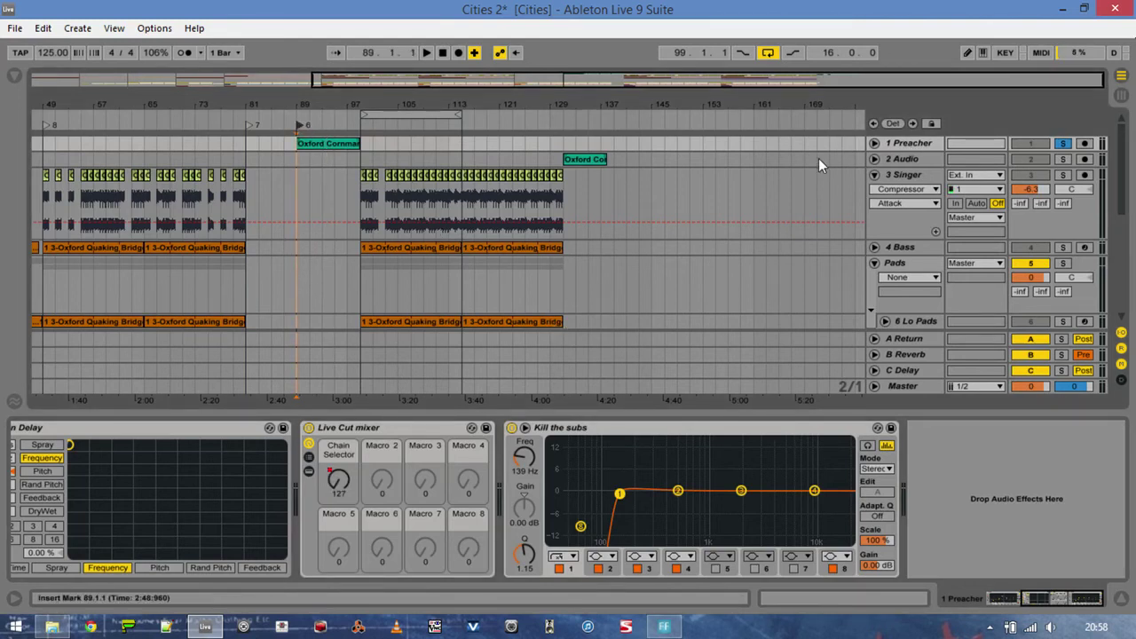
key(space)
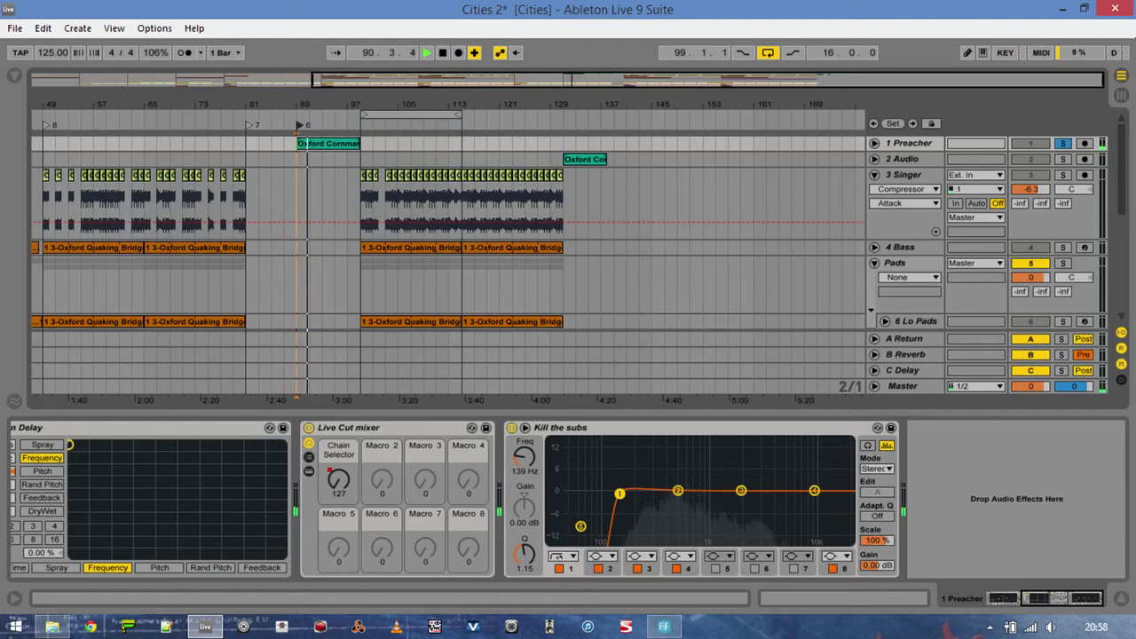
click(874, 144)
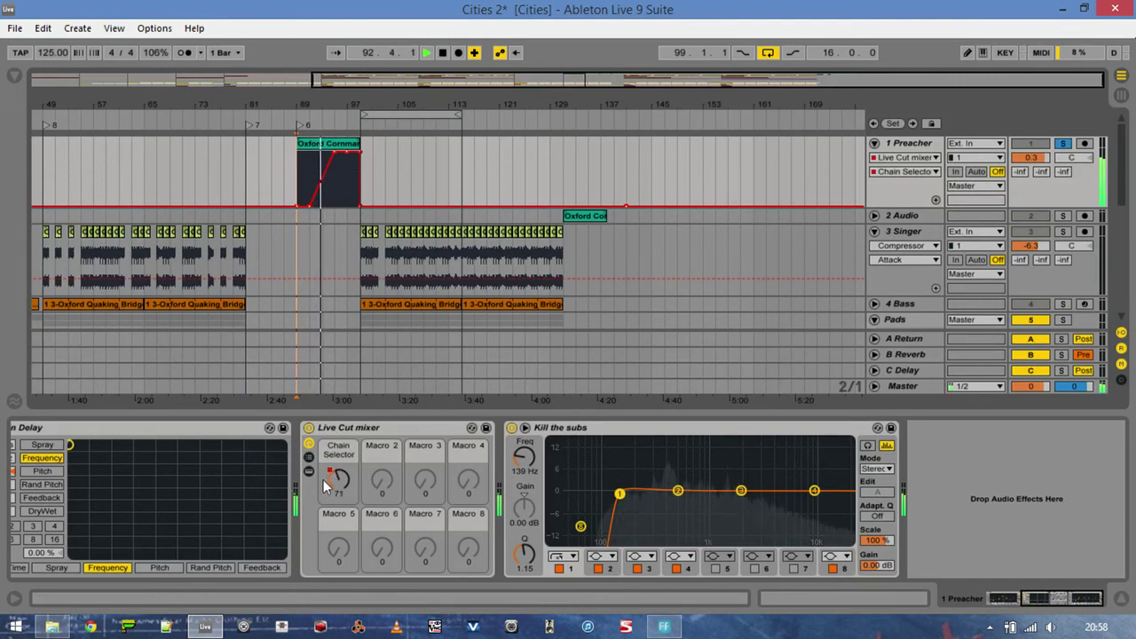
click(309, 458)
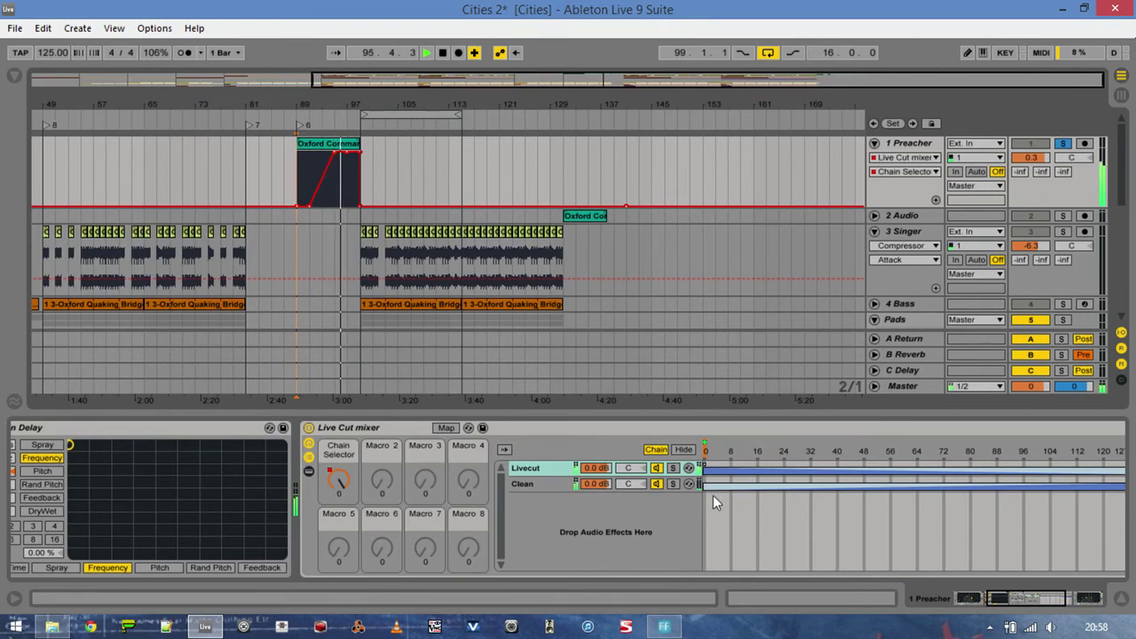
- Stop playback of 1 Preacher and hide the chain list of its Live Cut mixer rack
drag(1027, 608, 967, 599)
key(space)
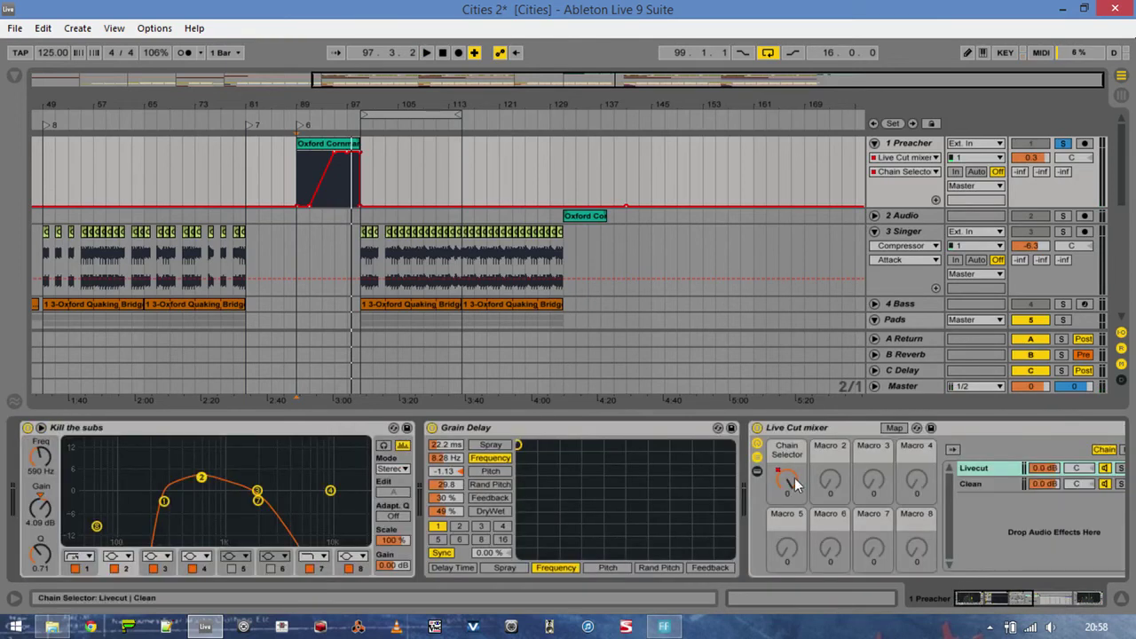
click(758, 457)
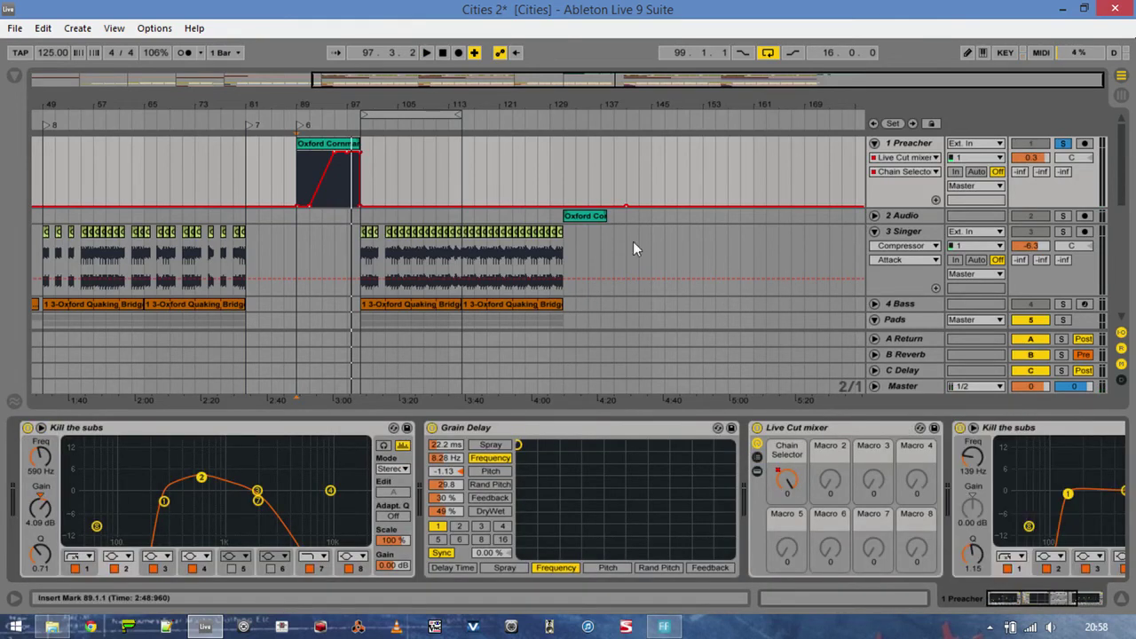
- Audition the clip at bar 131 with 2 Audio soloed, then unfold the track's Empty Volume Rack volume automation
click(594, 217)
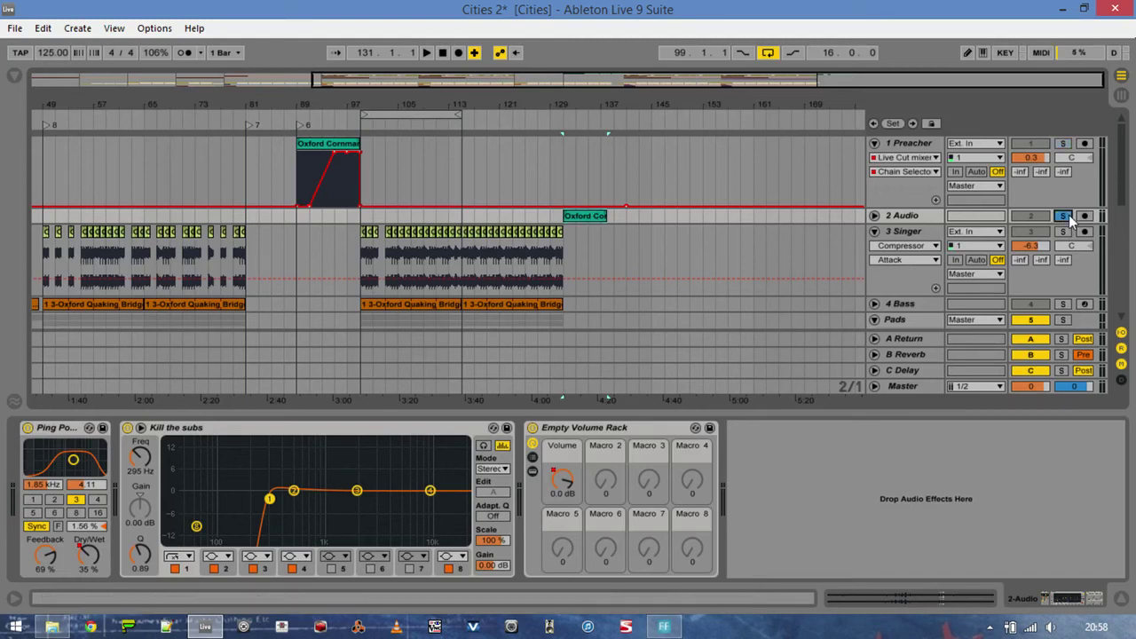
key(space)
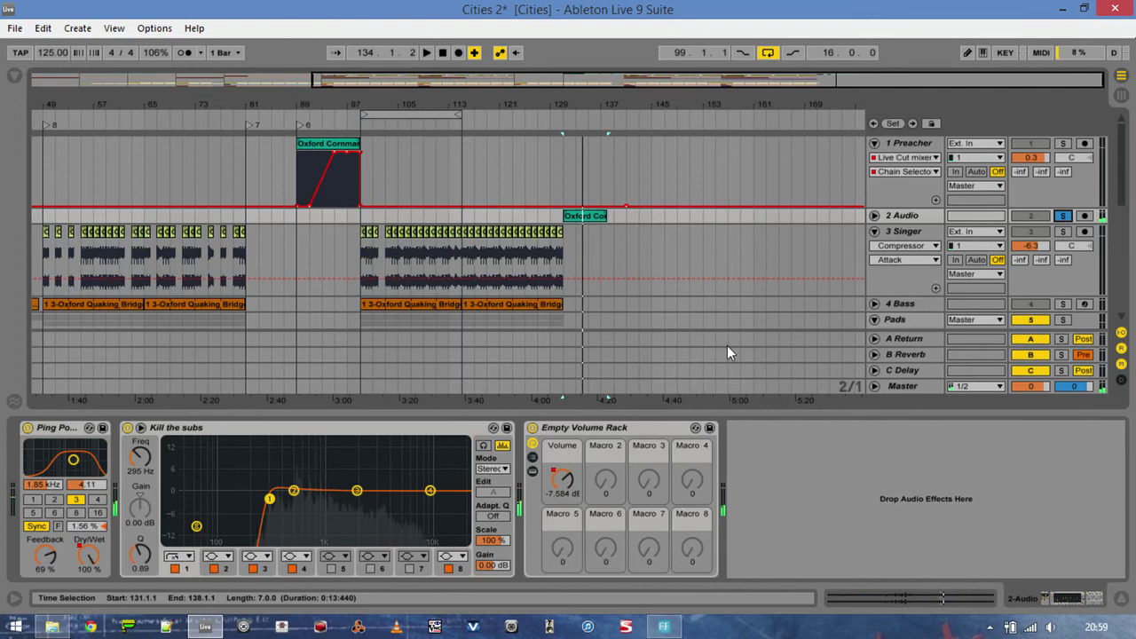
click(633, 429)
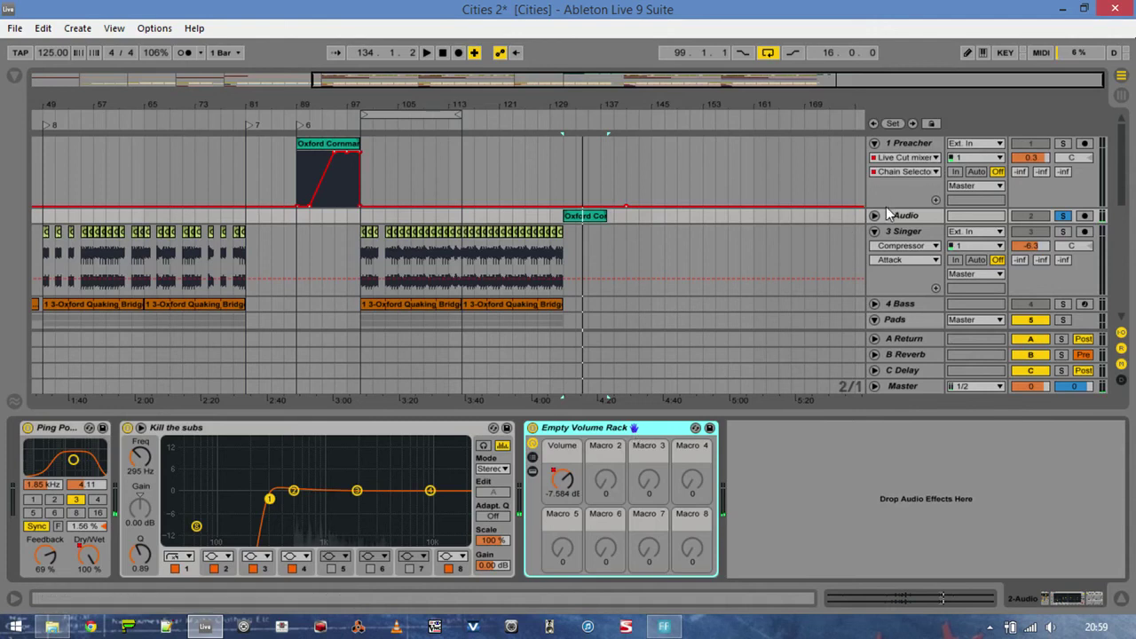
click(875, 216)
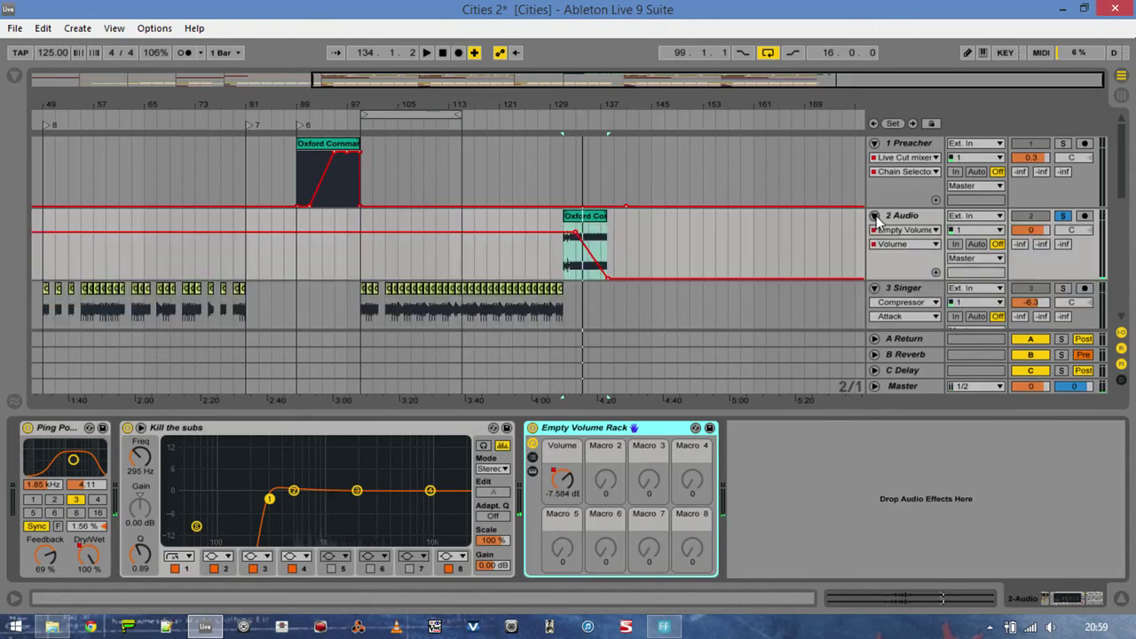
- Lower the 2 Audio track volume to -10.7 dB as a trial, then reset it to 0 dB
click(1040, 234)
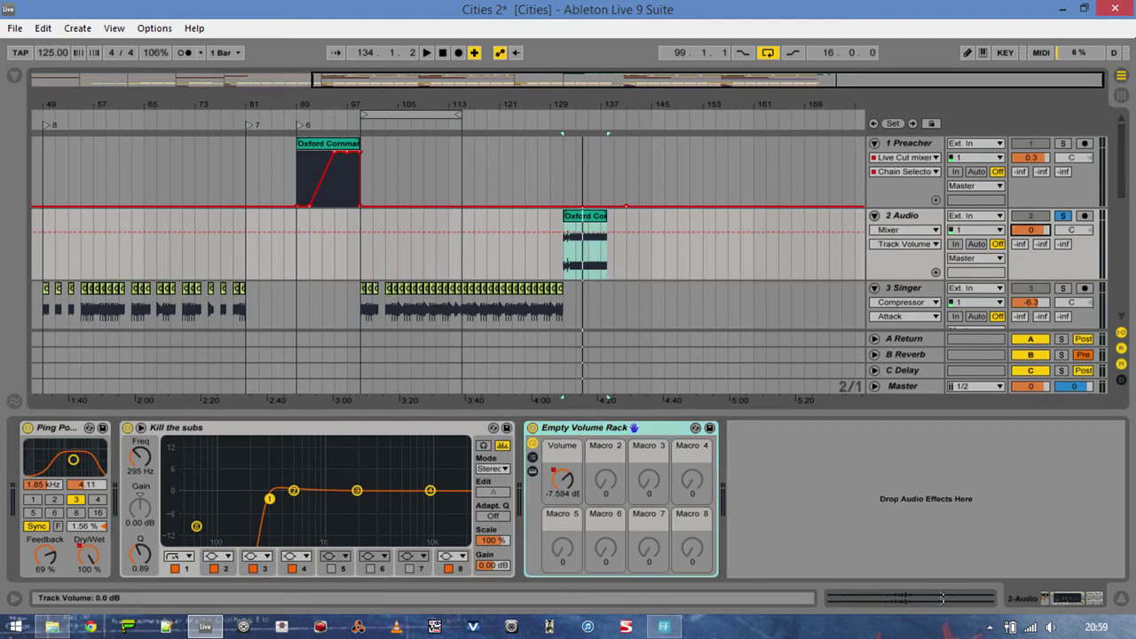
drag(1040, 233, 1043, 238)
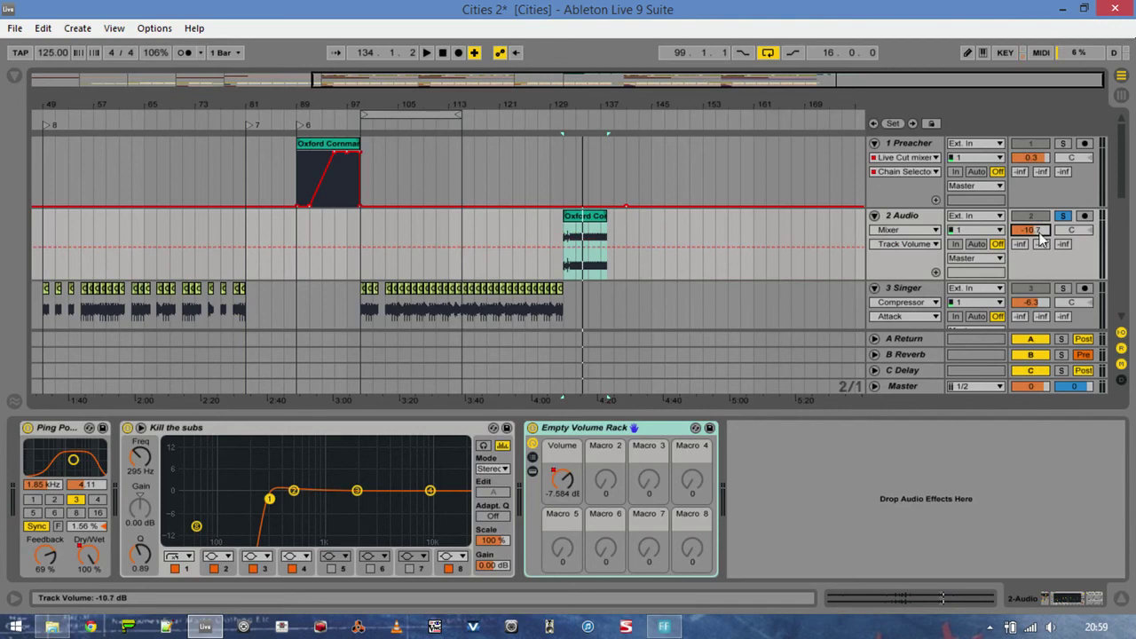
key(Delete)
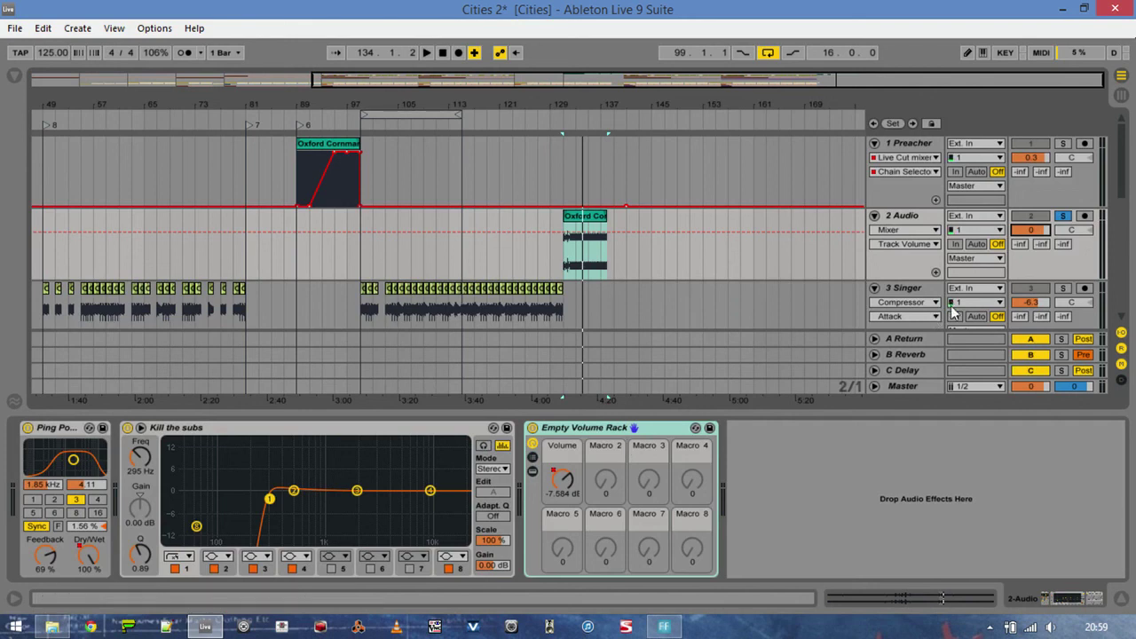
- Hide the device chain and show the full arrangement from its first bar across all tracks
click(879, 412)
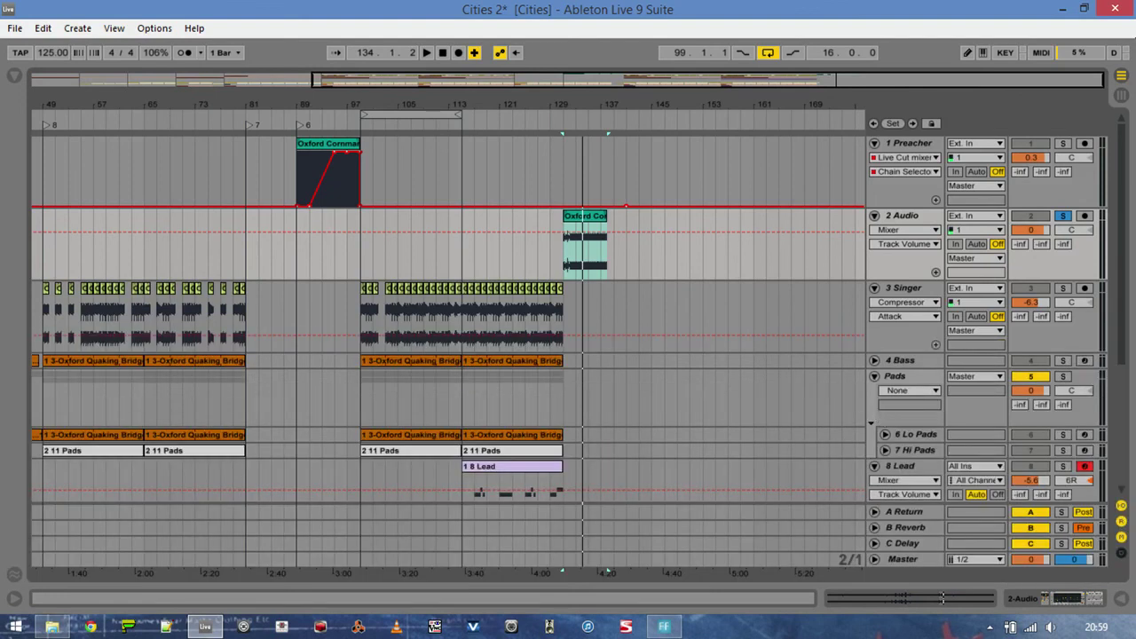
key(minus)
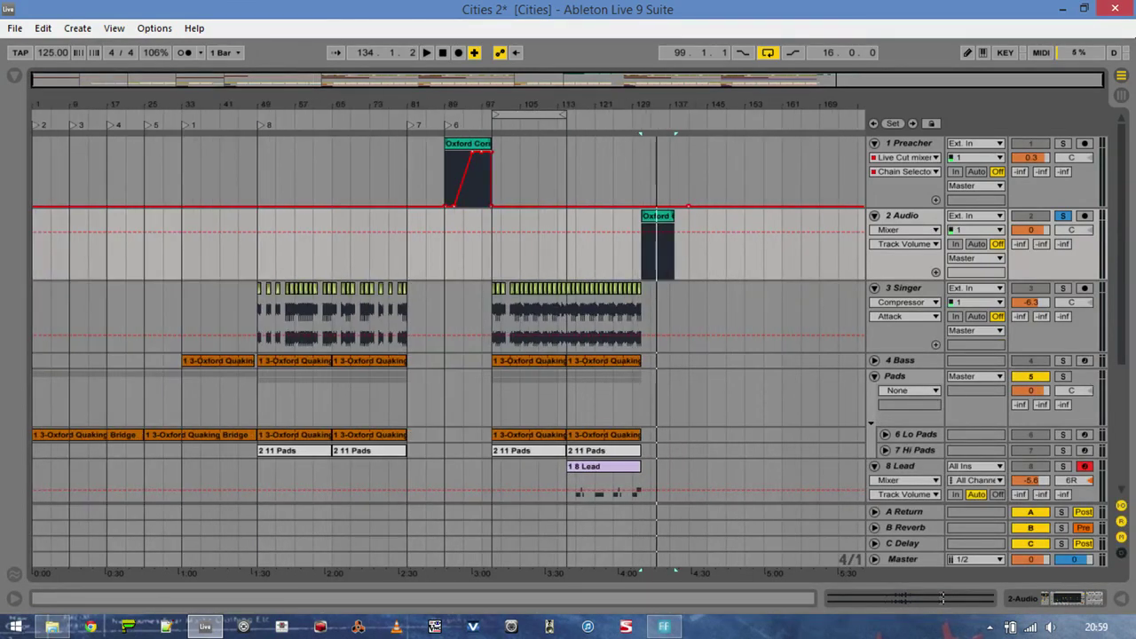